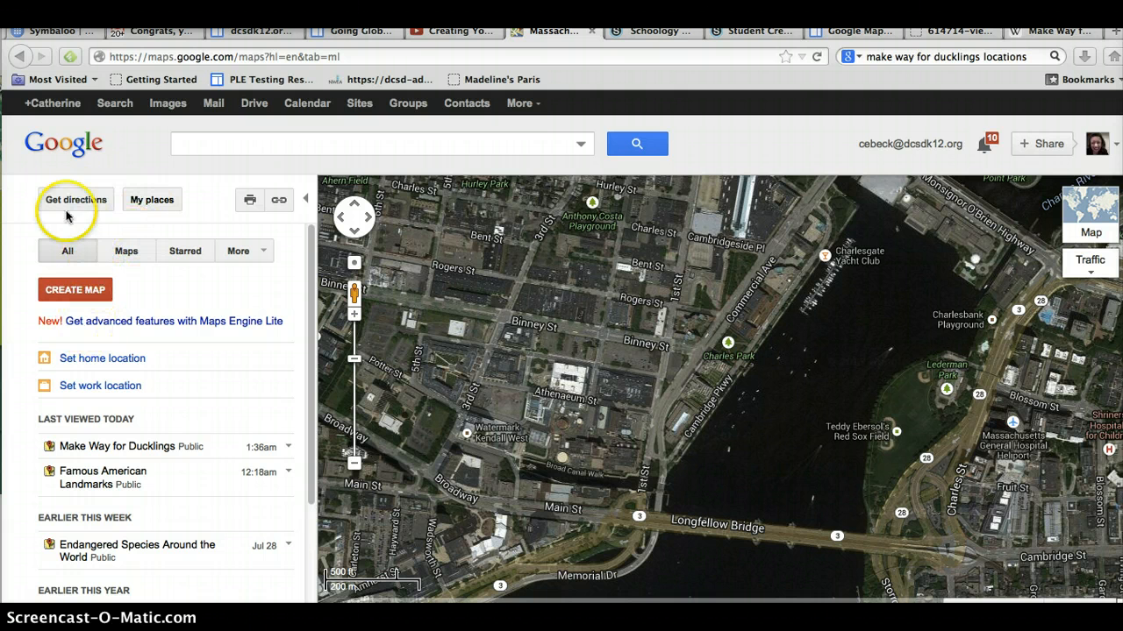
Step: Open the Make Way for Ducklings map from My places and start editing it
left_click(137, 202)
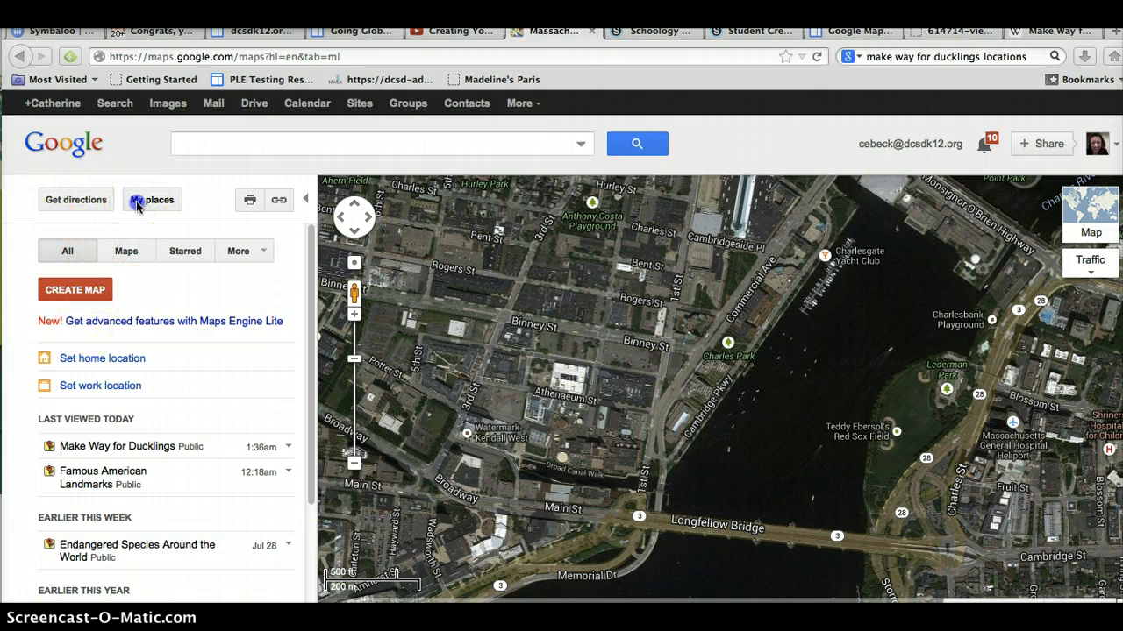
left_click(92, 448)
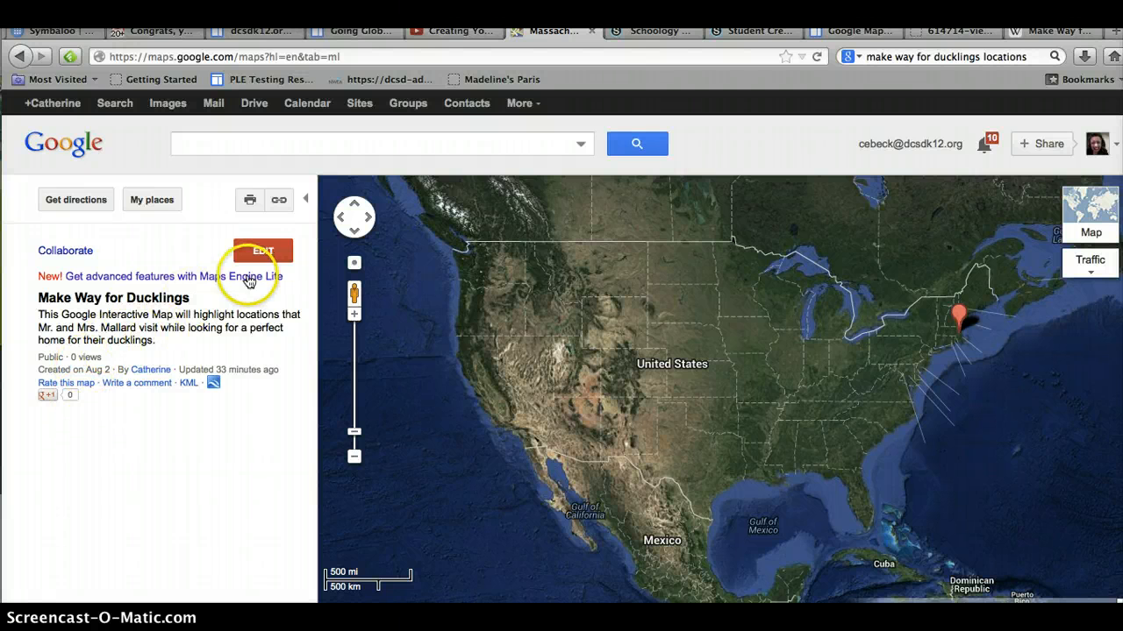
left_click(260, 252)
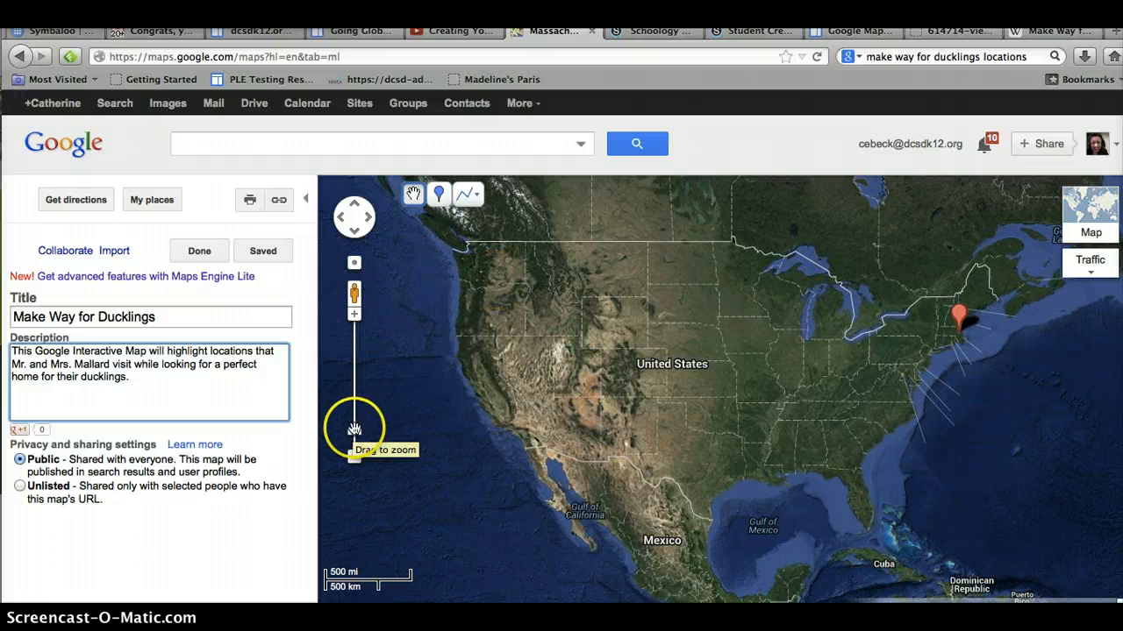
Step: Add a placemark on Boston and title it Boston
mouse_move(354, 429)
left_mouse_down()
mouse_move(355, 374)
mouse_move(354, 438)
left_mouse_up()
left_click(853, 349)
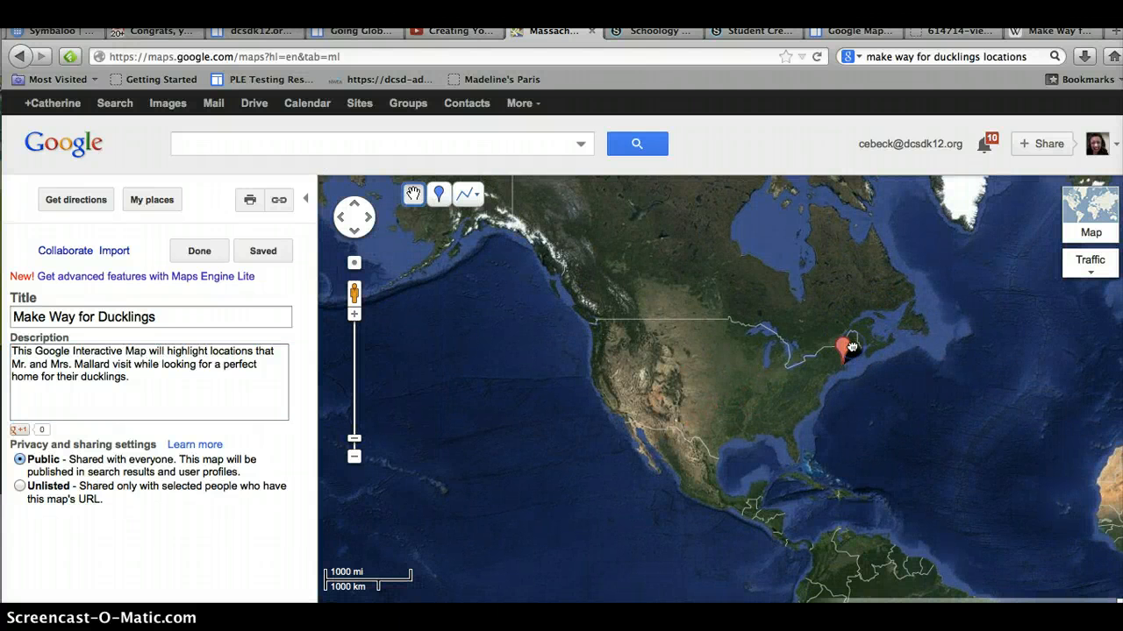
left_click(841, 369)
double_click(835, 366)
double_click(827, 368)
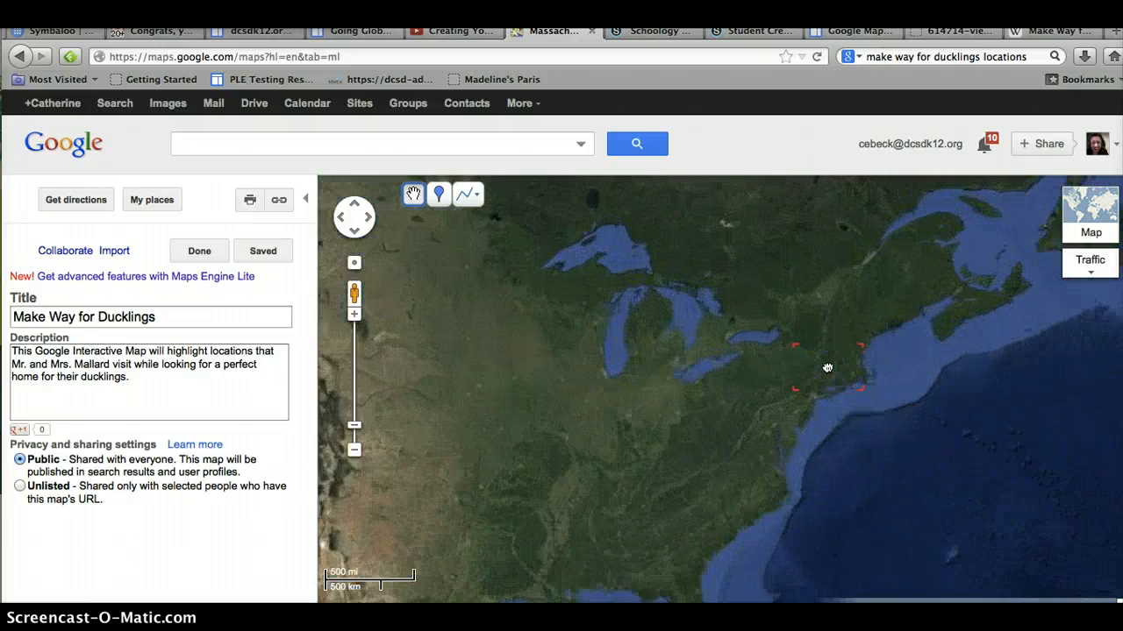
double_click(837, 368)
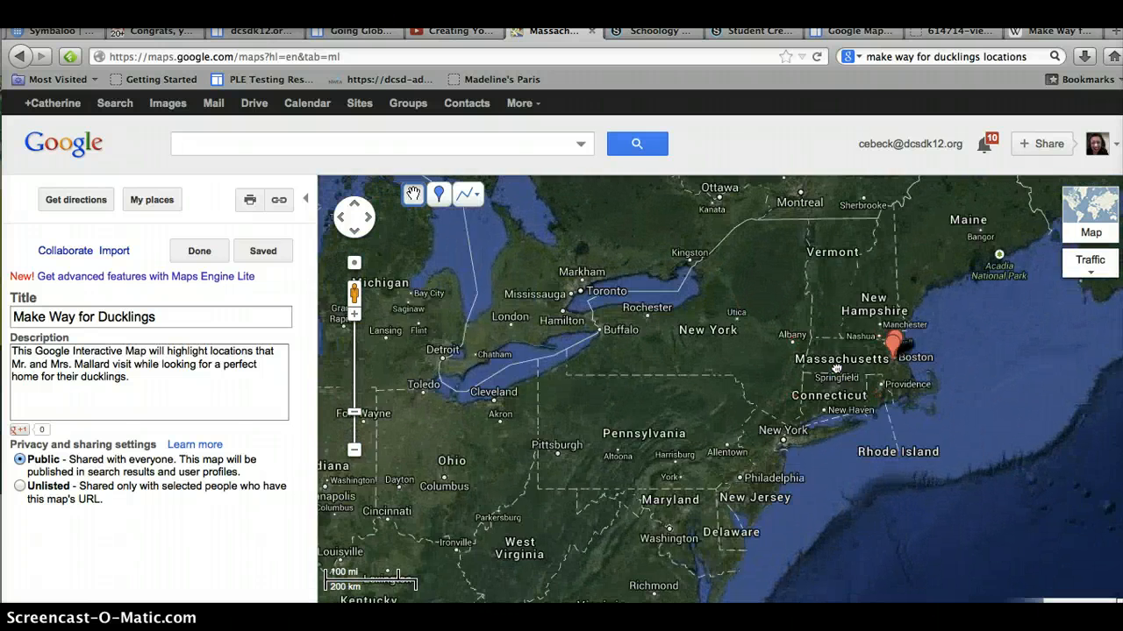
double_click(838, 367)
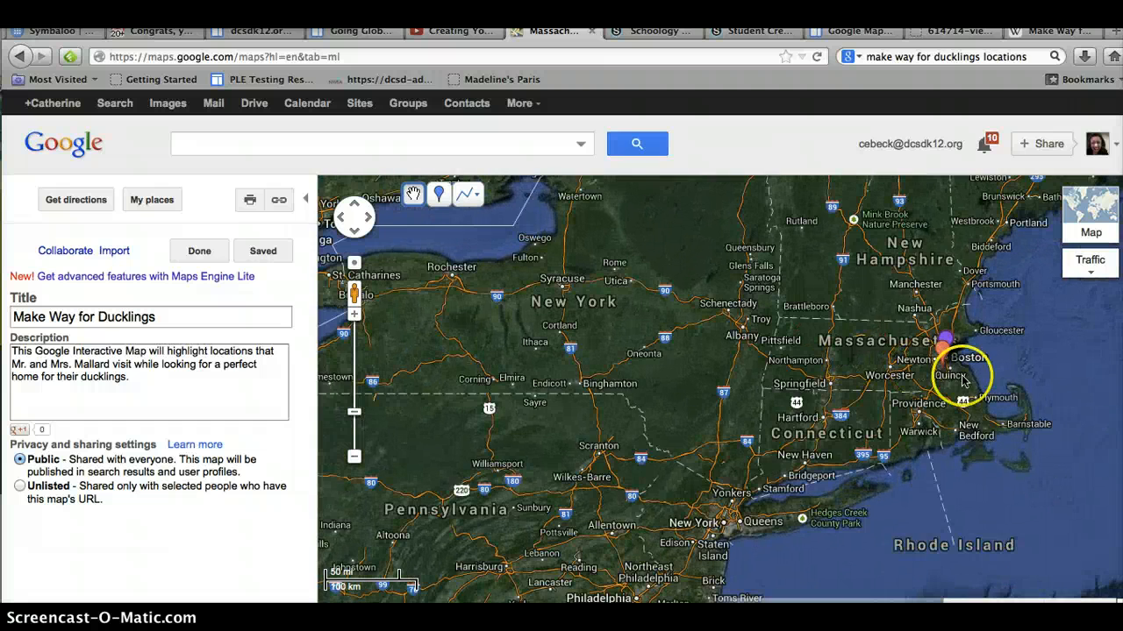
scroll(972, 361, "up", 3)
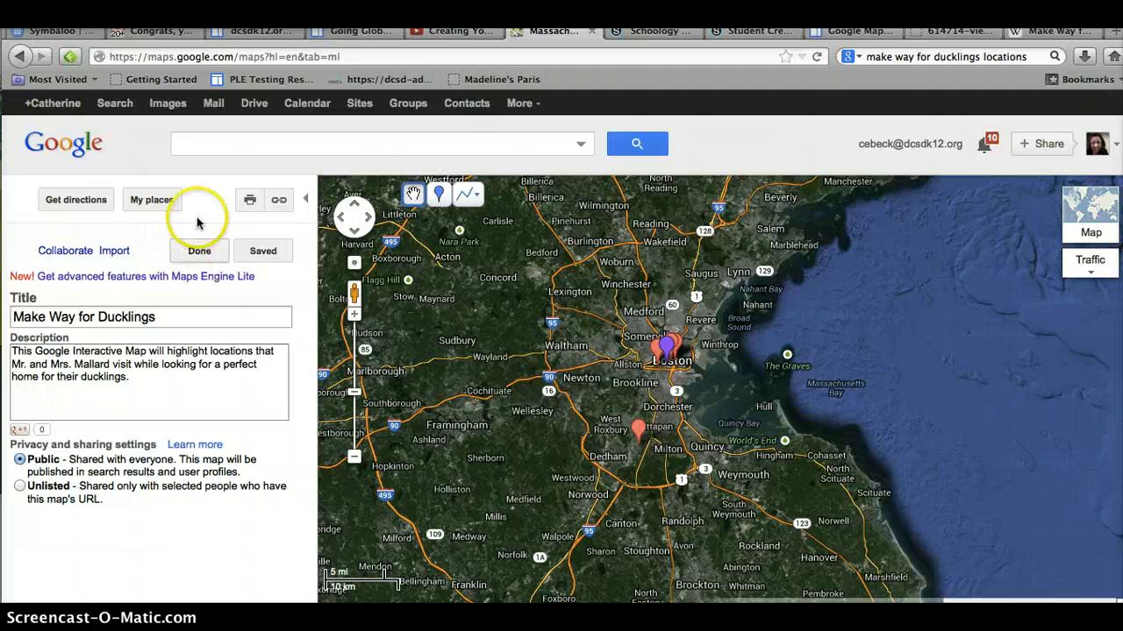
left_click(442, 197)
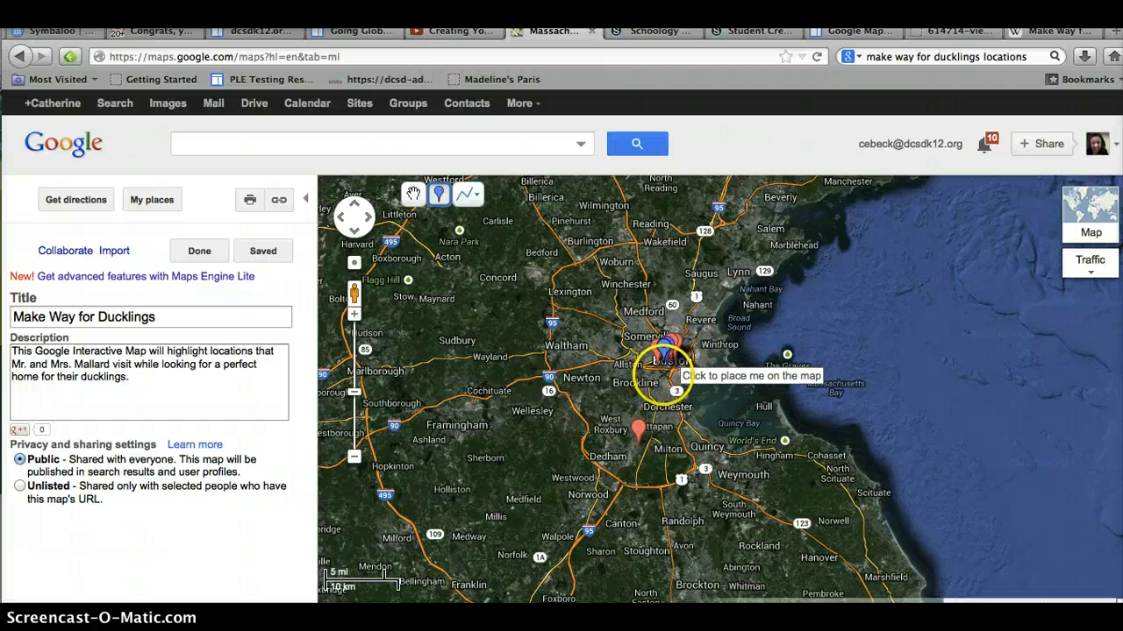
left_click(665, 368)
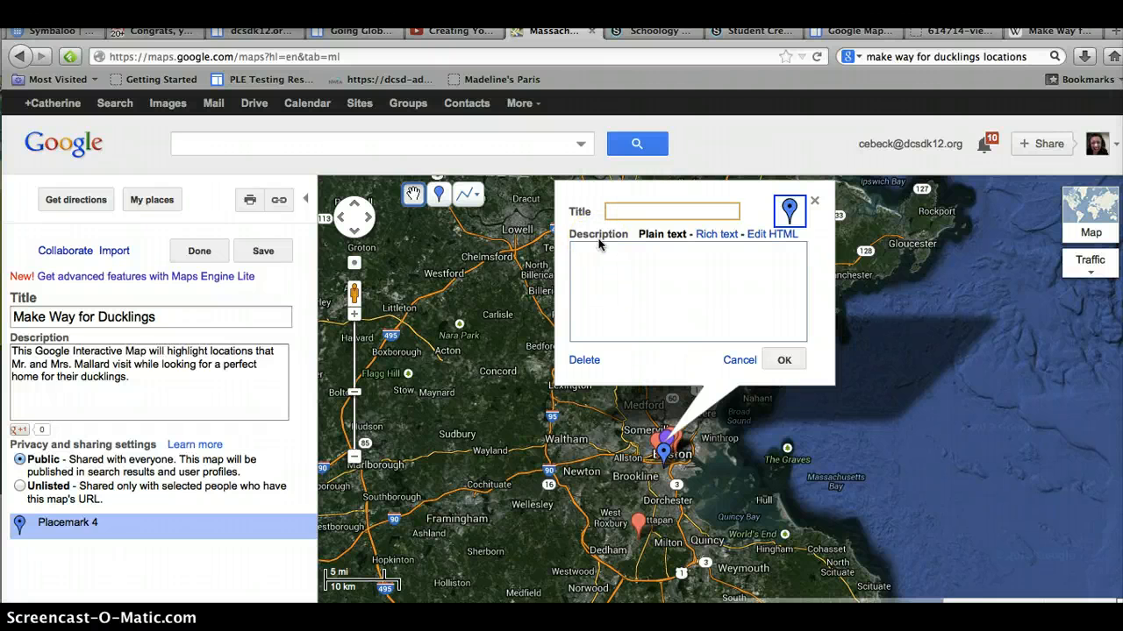
type("Boston")
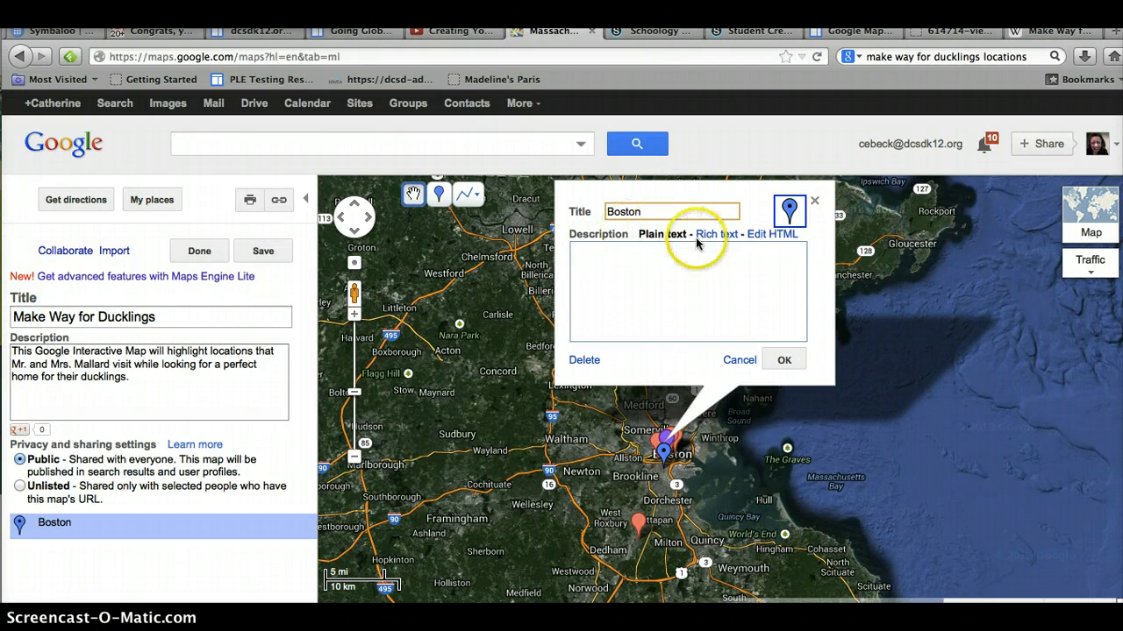
Step: Switch the placemark description to rich text and enter "This story takes place in Boston, Massachusetts", fixing the spelling of Massachusetts
left_click(709, 273)
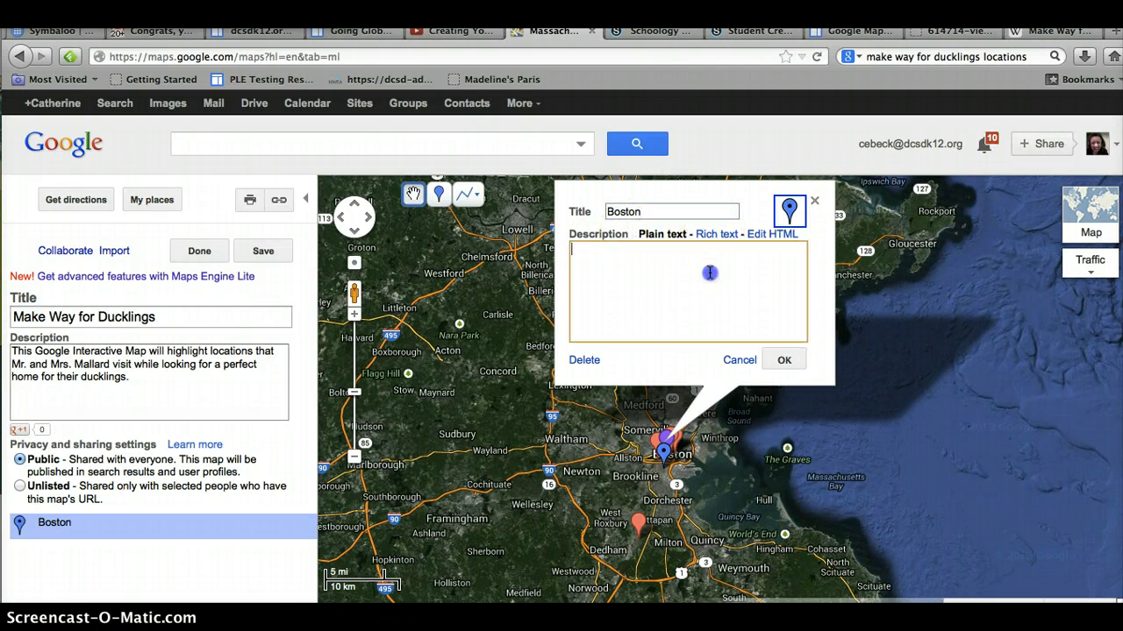
left_click(715, 235)
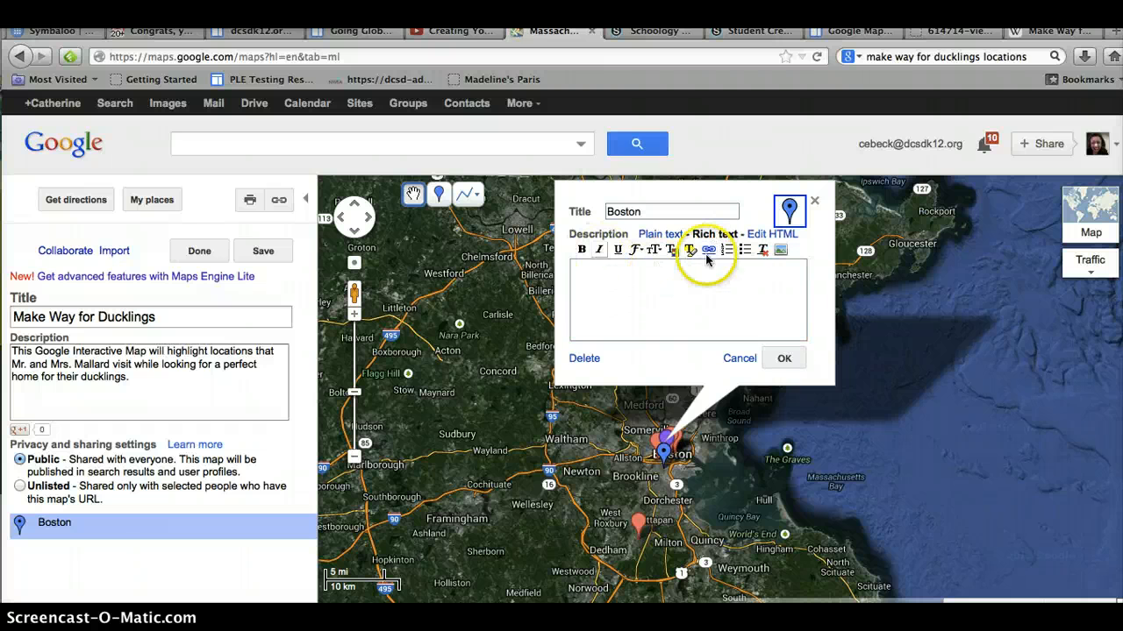
left_click(676, 281)
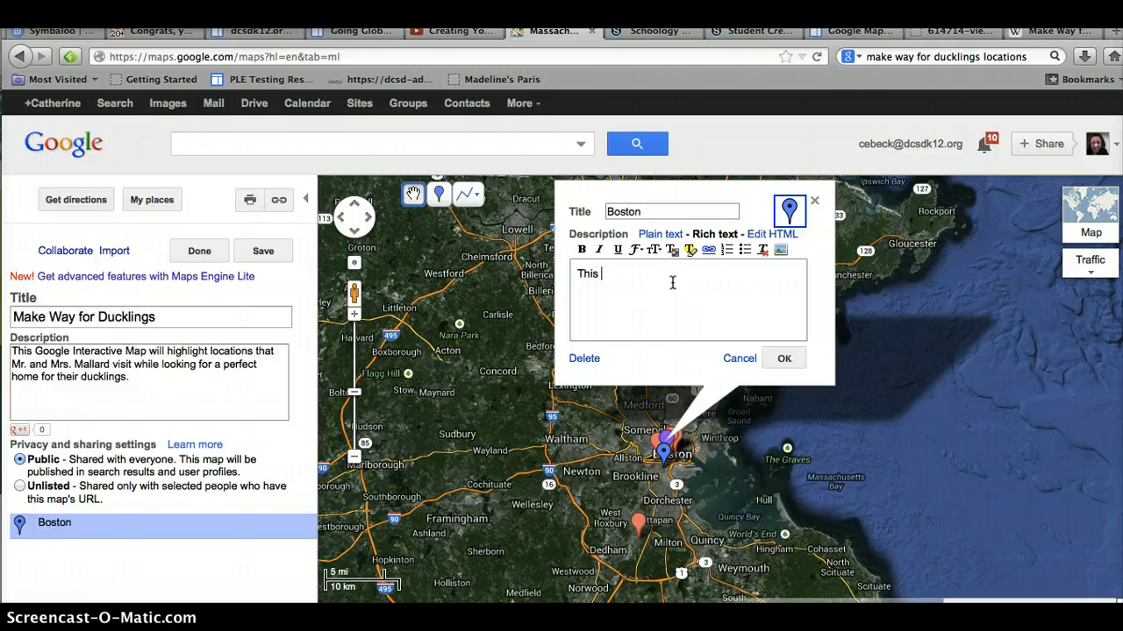
type("This story takes pl")
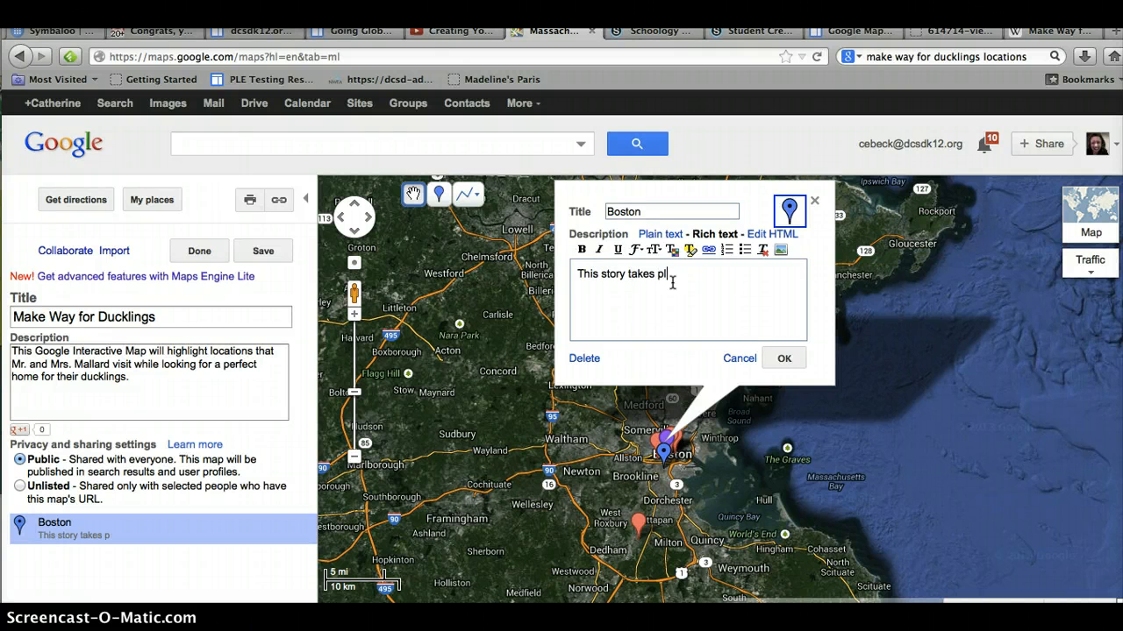
type("ace in Boston, Massach")
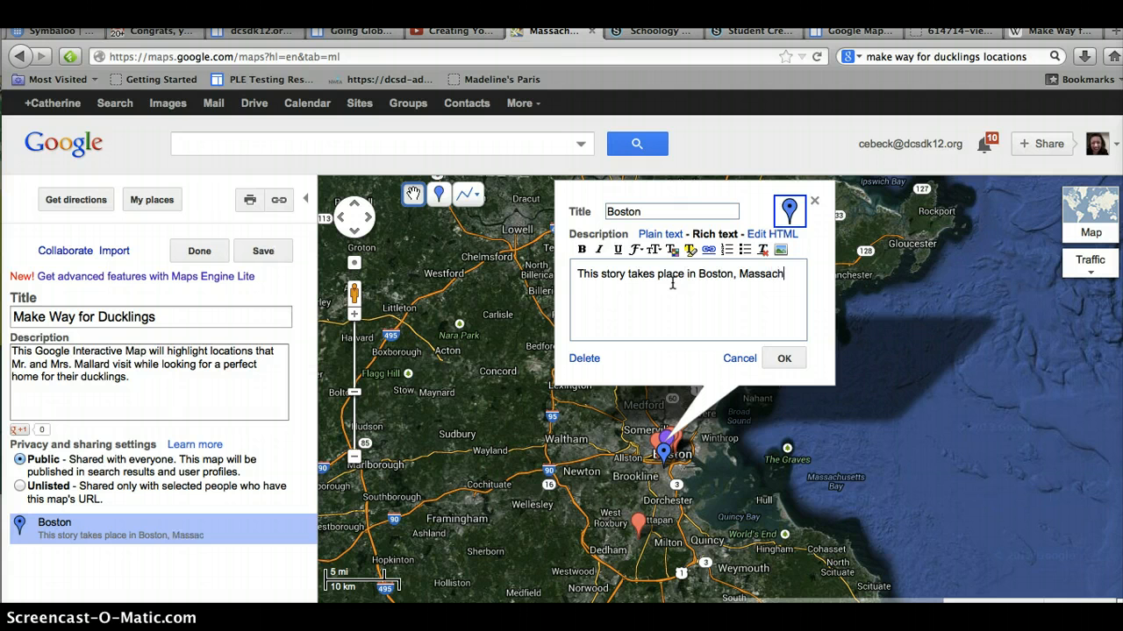
type("usettes")
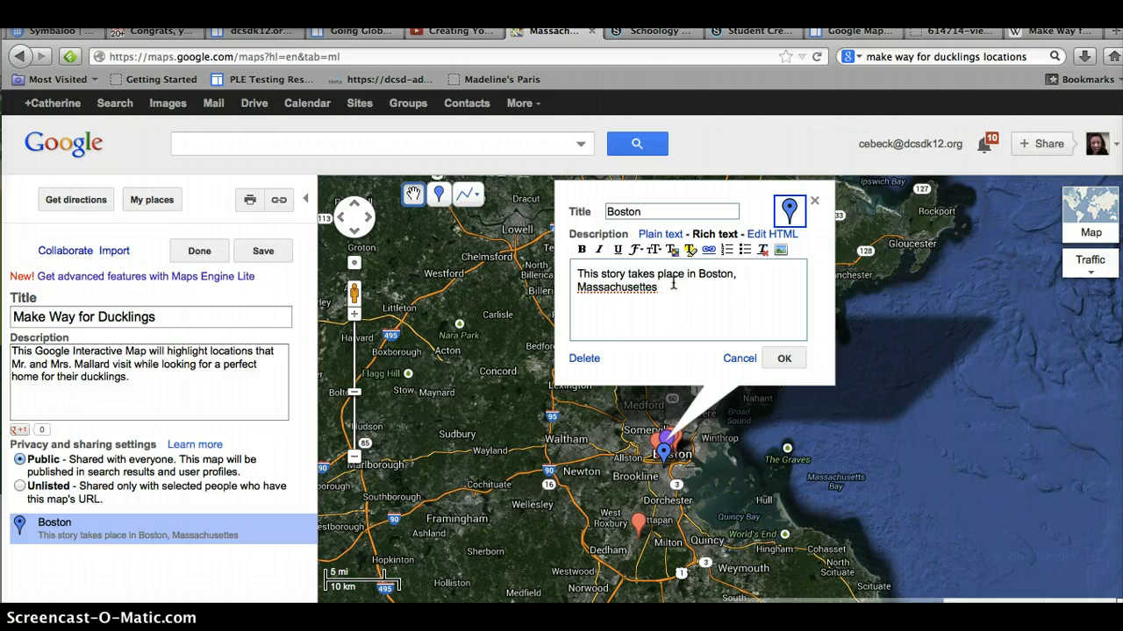
right_click(609, 291)
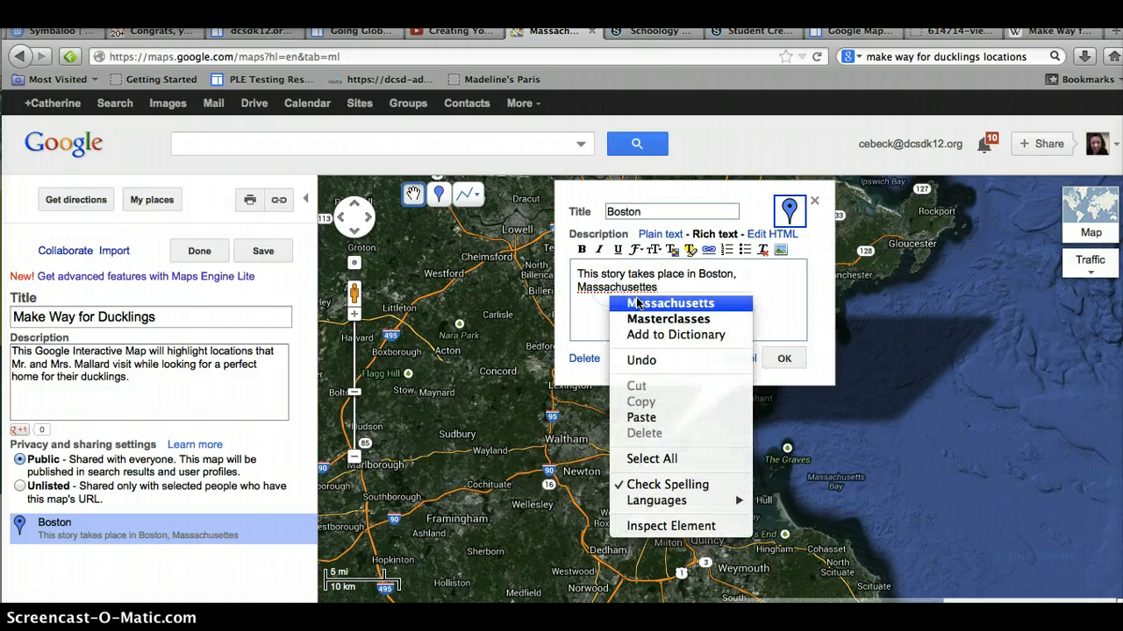
left_click(670, 302)
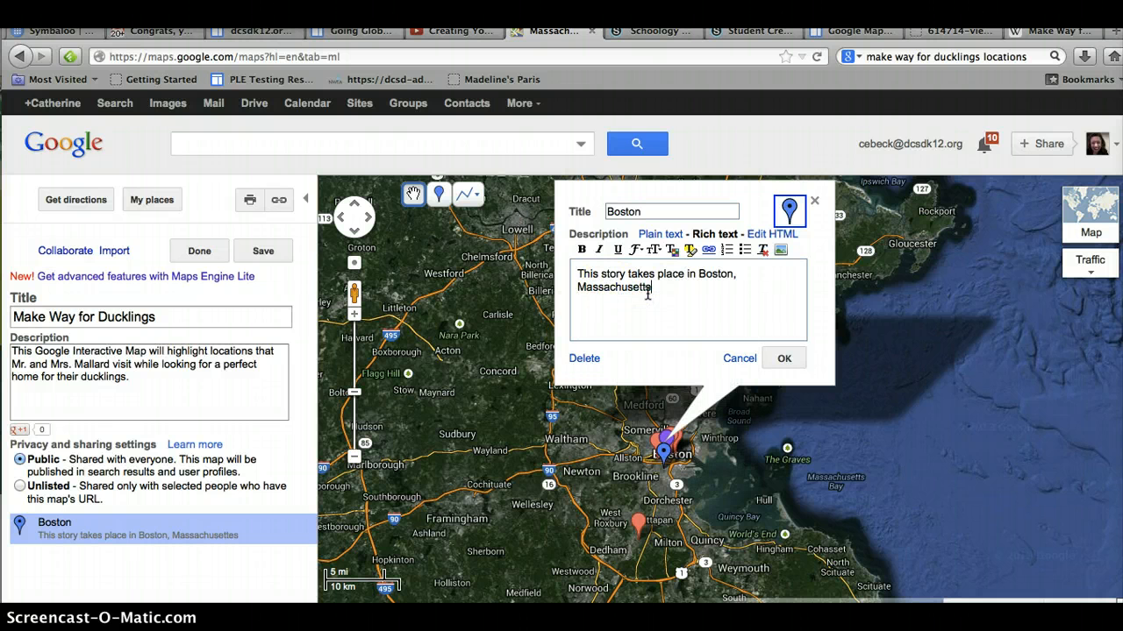
Step: Finish the description with ". We'll be looking at specific locations that the Mallards visited." and confirm the placemark
type(".  We'll be looking at")
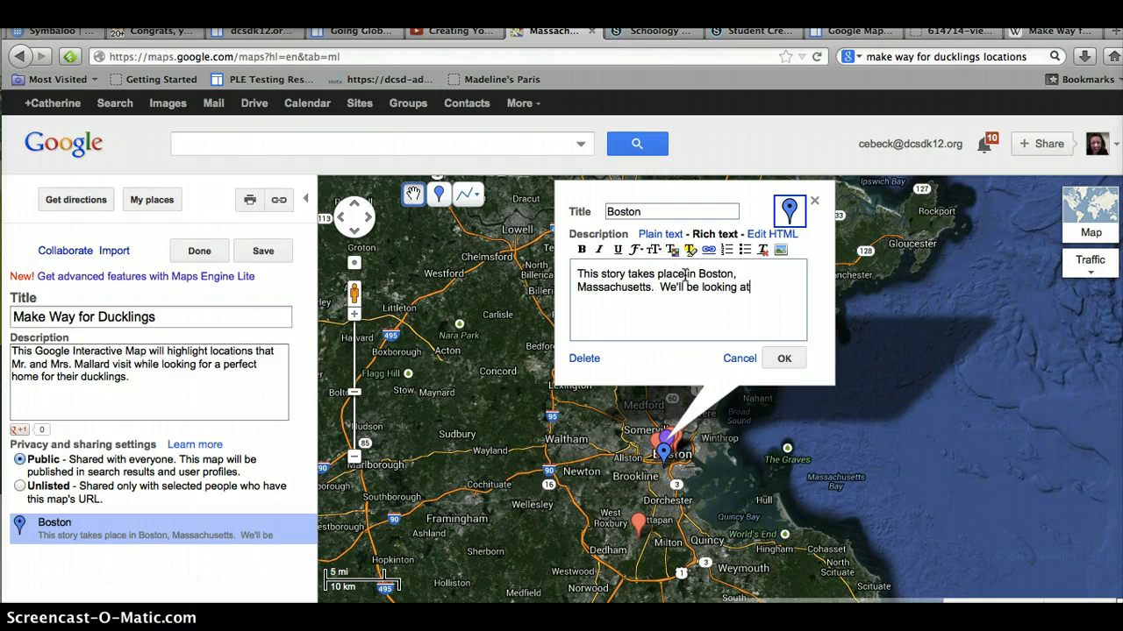
type(" specific")
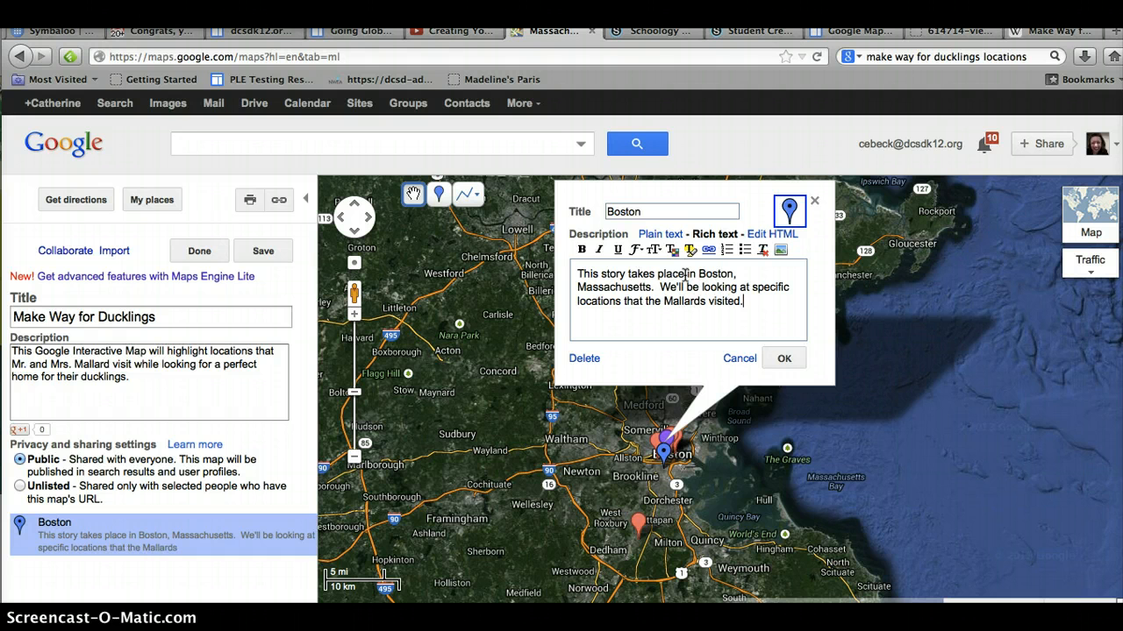
left_click(785, 359)
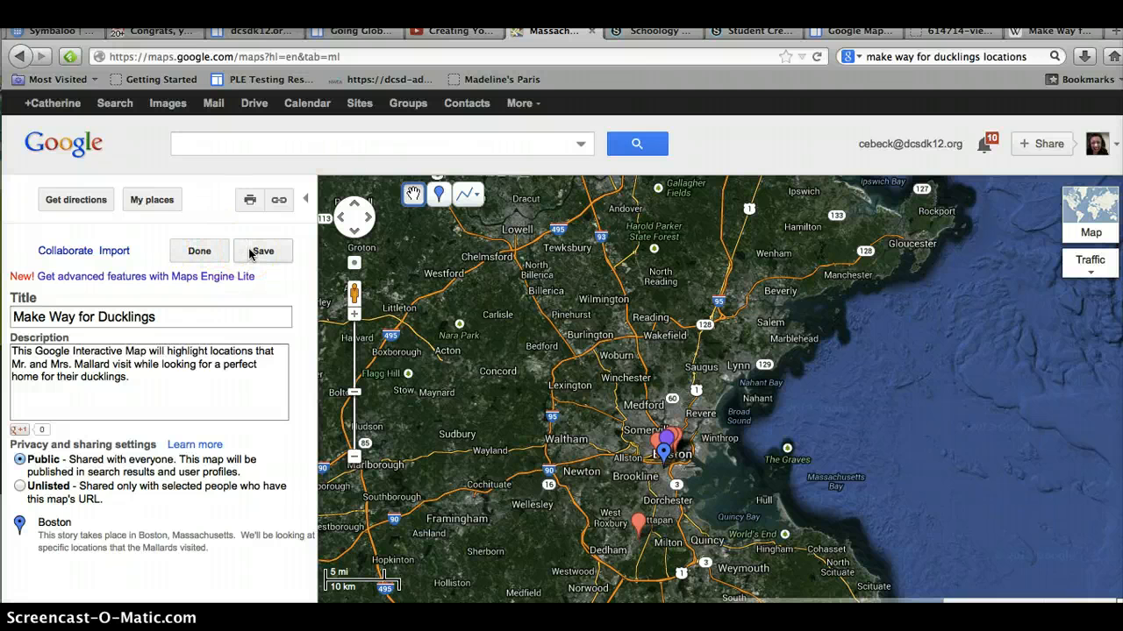
Step: Save the map changes and finish editing
left_click(199, 249)
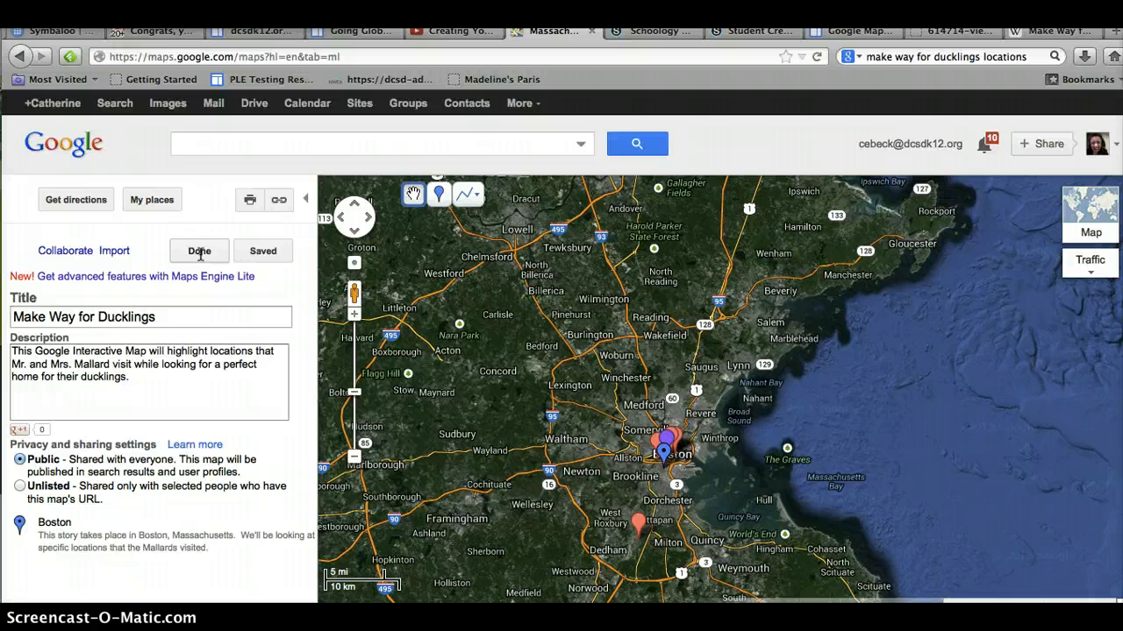
left_click(199, 253)
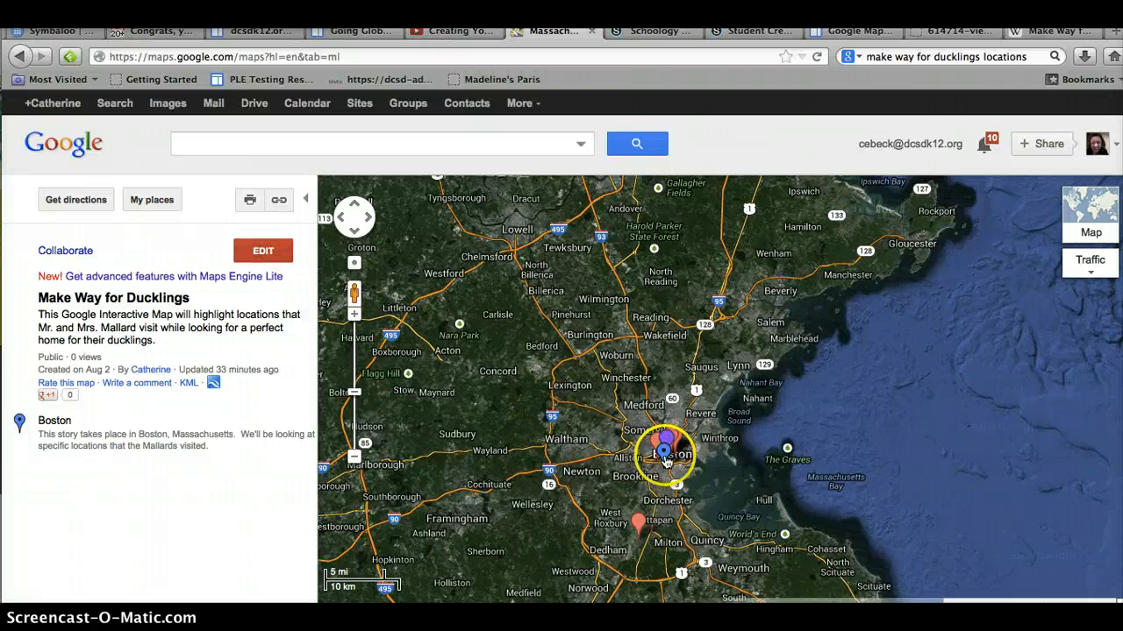
Step: Reopen the map for editing and search for Boston Public Garden, Beacon Street, Boston, MA
left_click(274, 251)
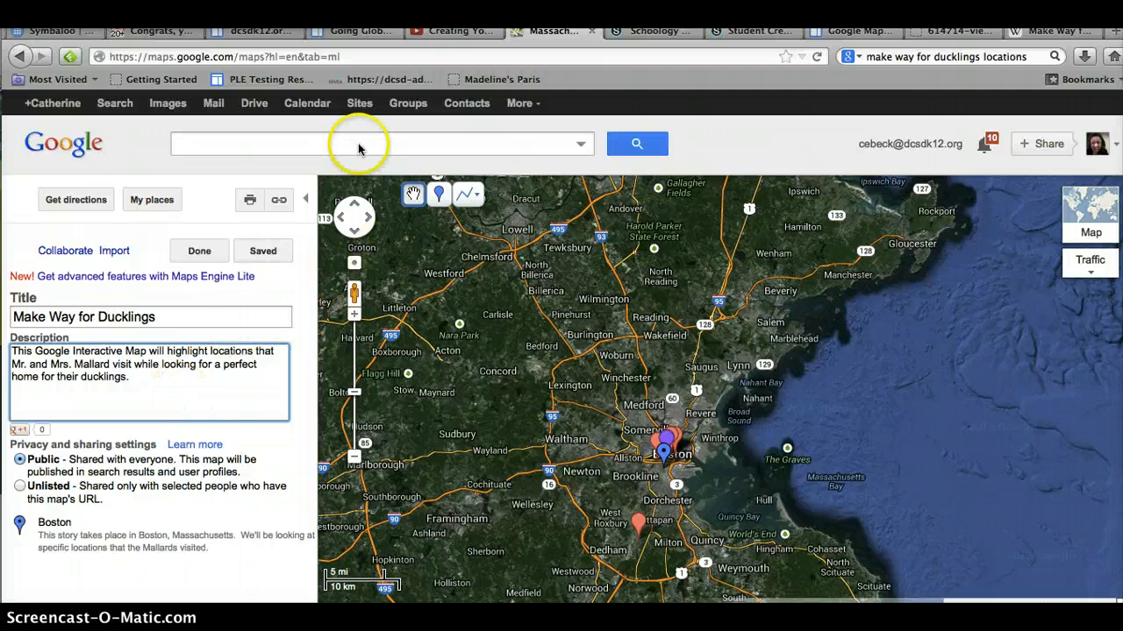
left_click(267, 145)
type("bosto")
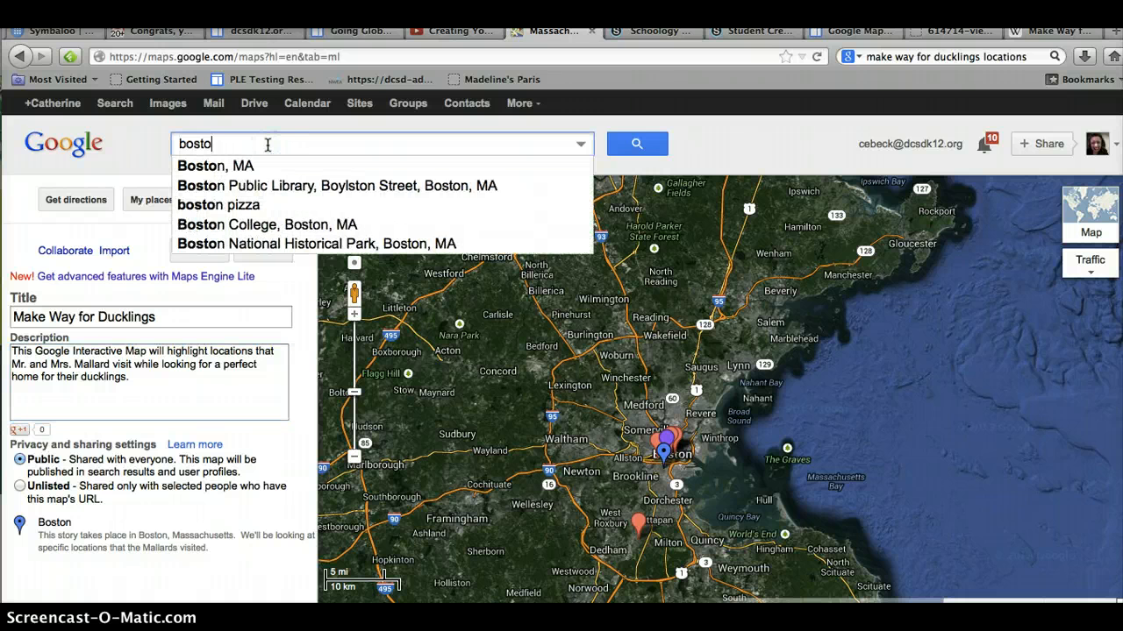
type("n public")
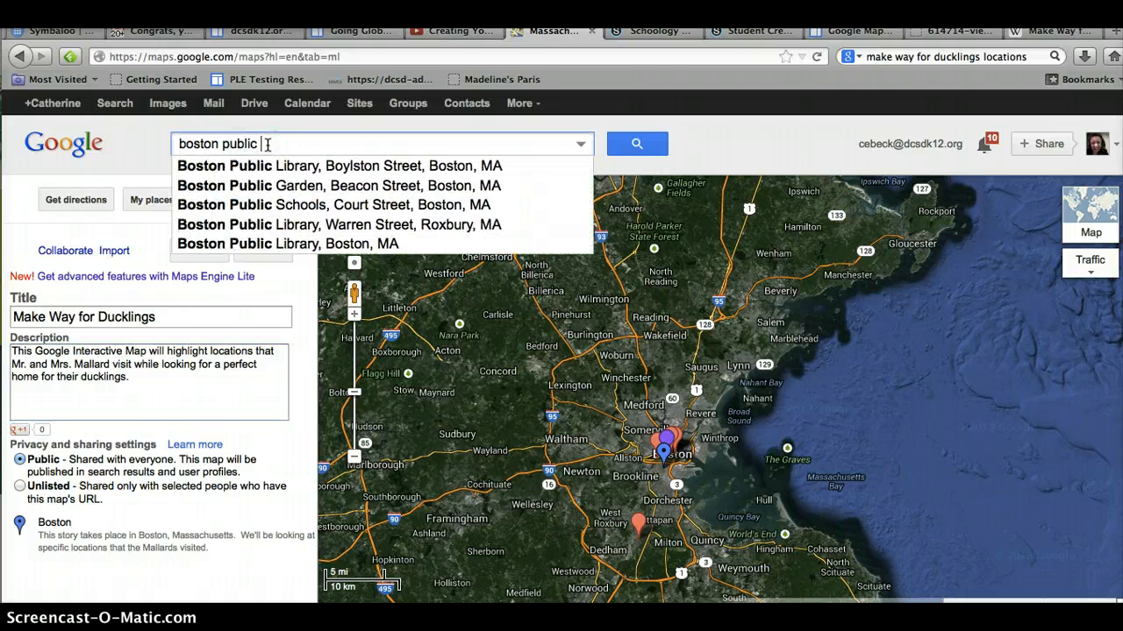
left_click(294, 186)
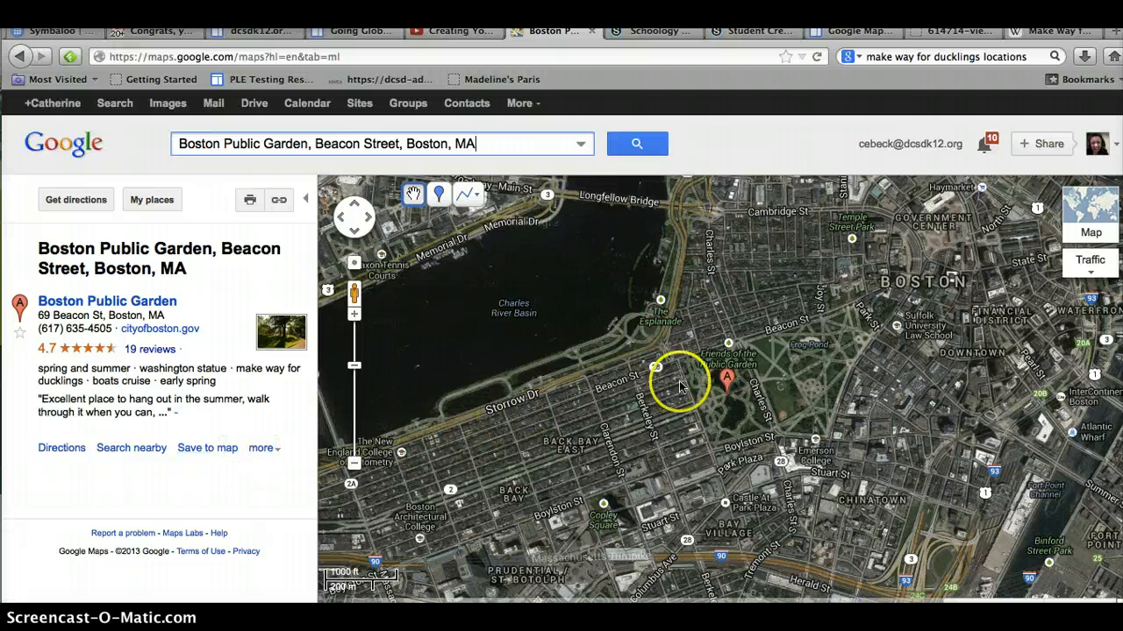
Step: Save Boston Public Garden to the Make Way for Ducklings map and open that map
mouse_move(732, 376)
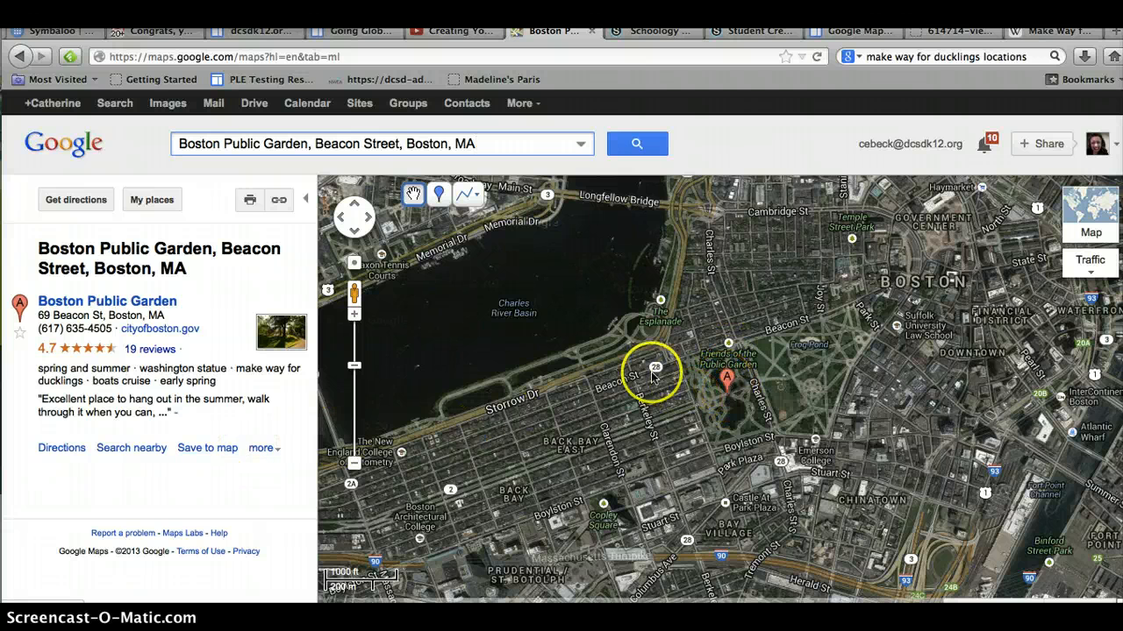
left_click(207, 449)
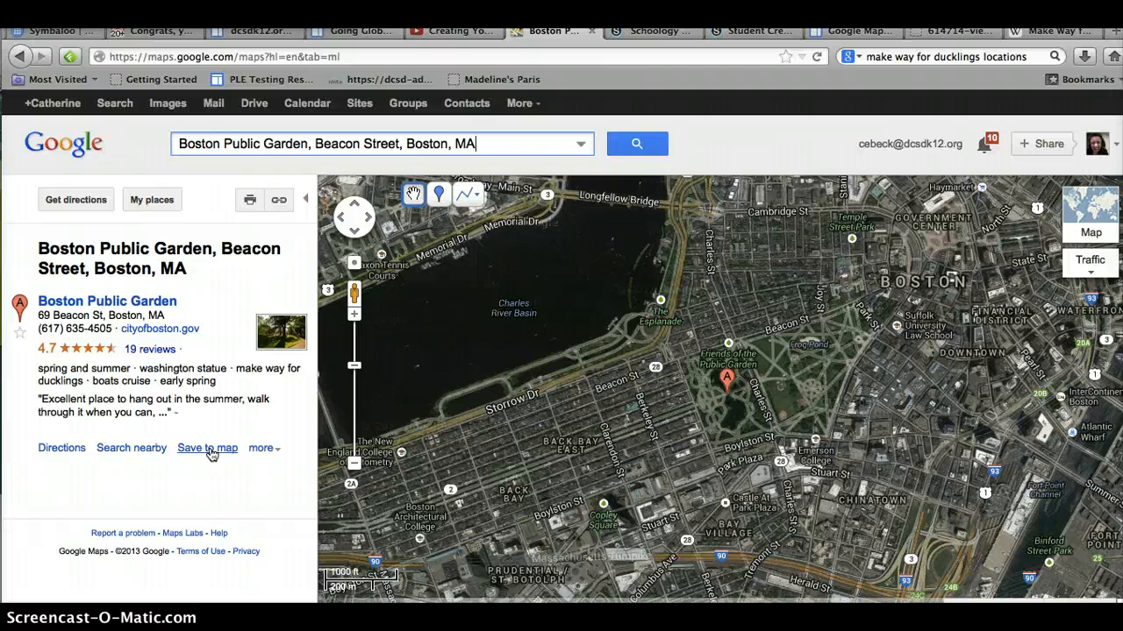
left_click(211, 453)
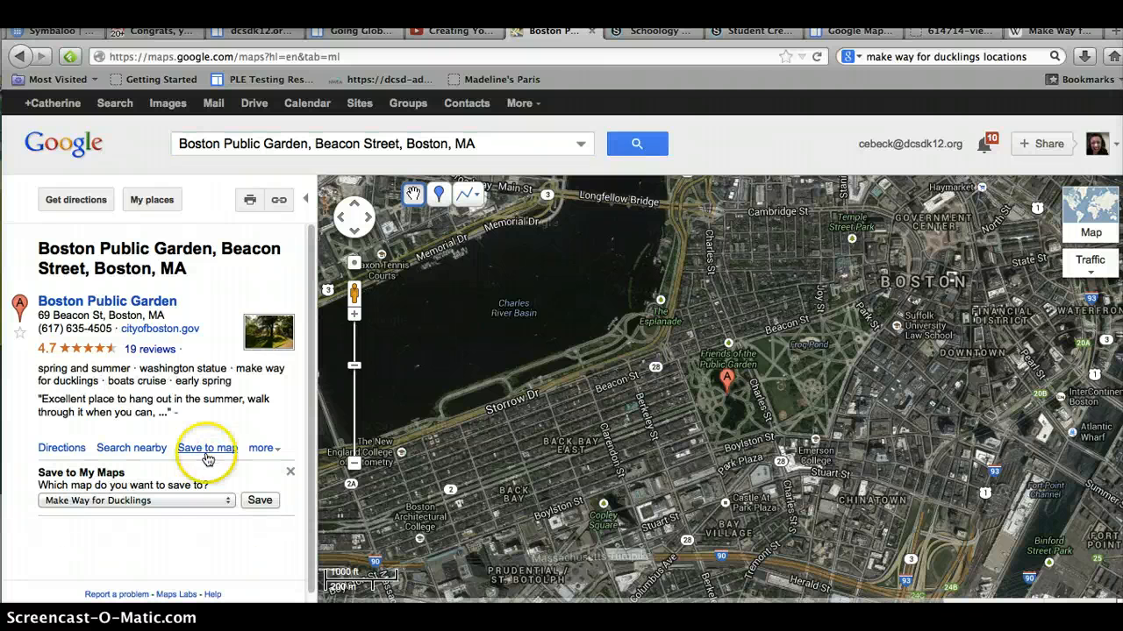
left_click(127, 500)
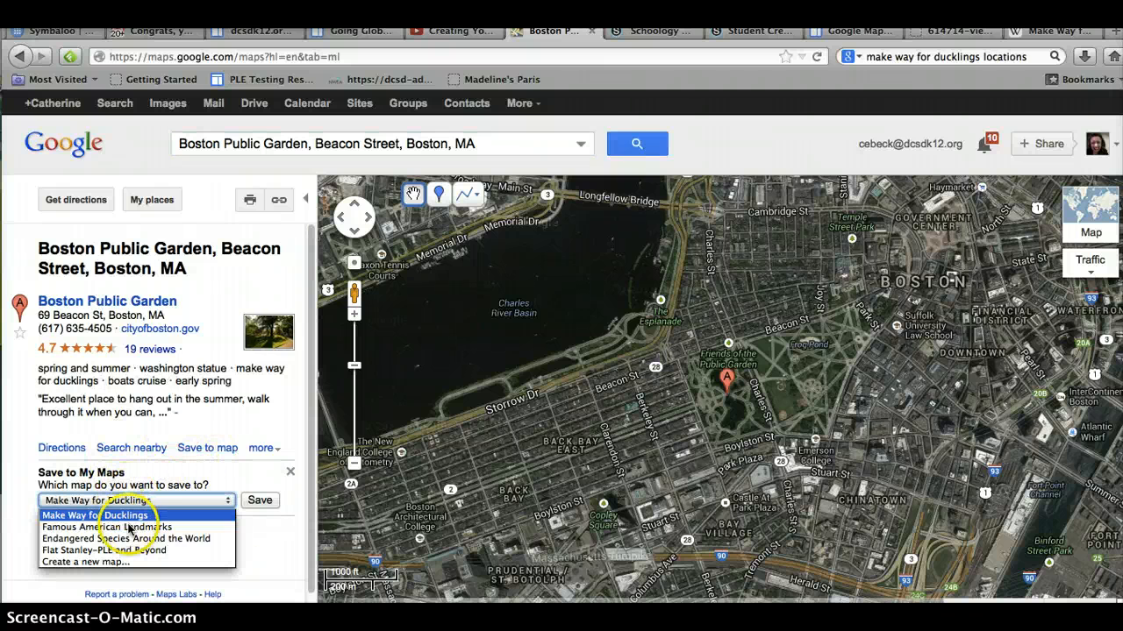
left_click(121, 515)
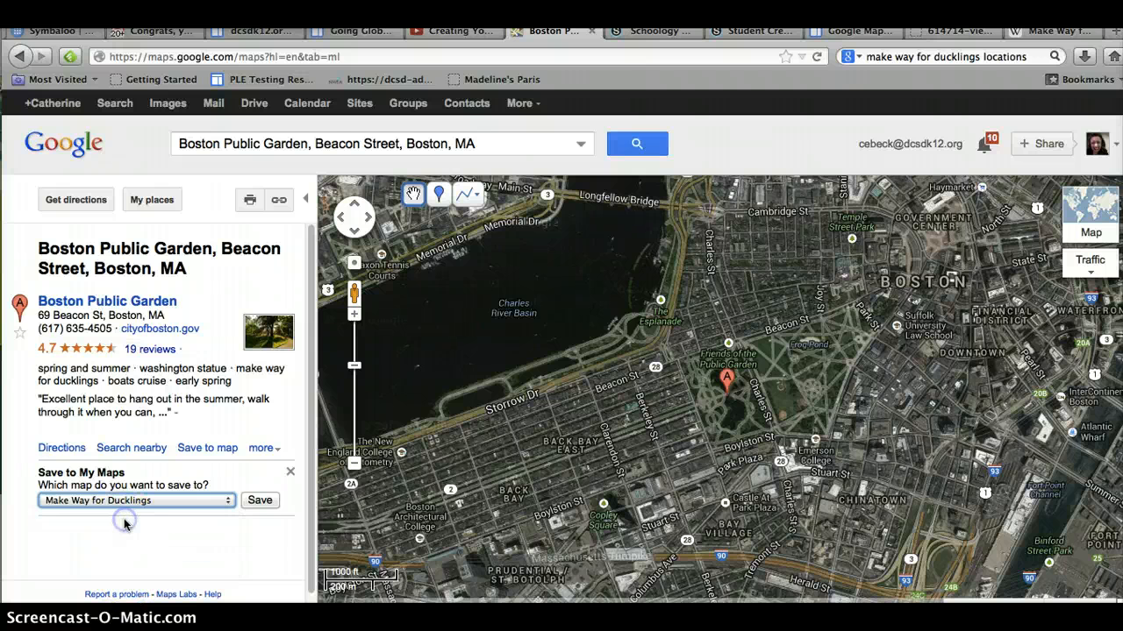
left_click(260, 506)
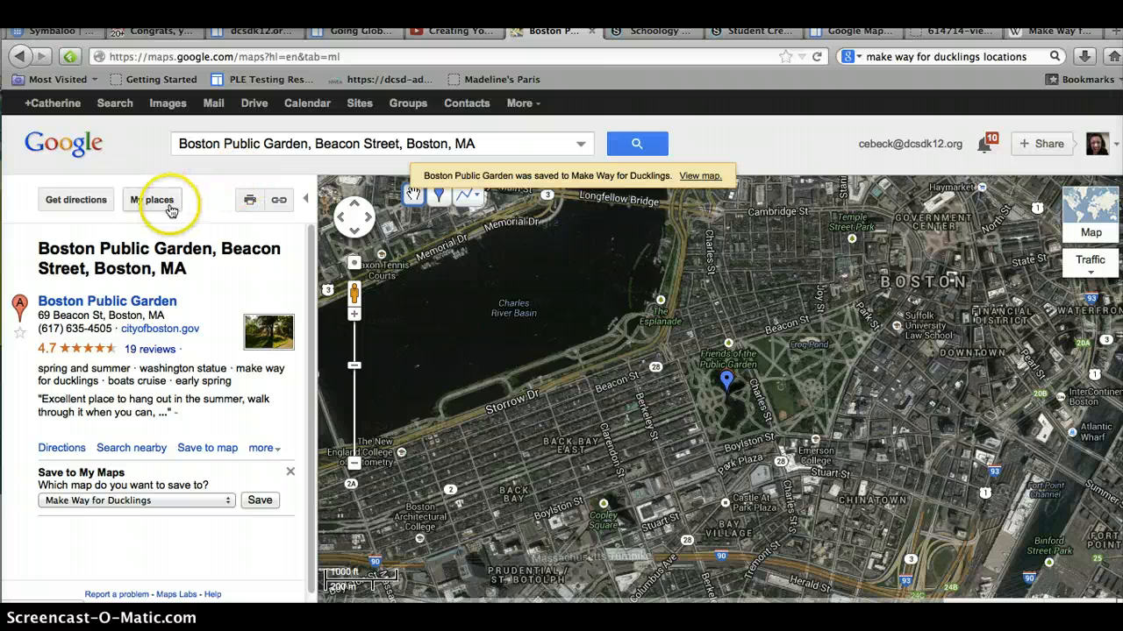
left_click(692, 179)
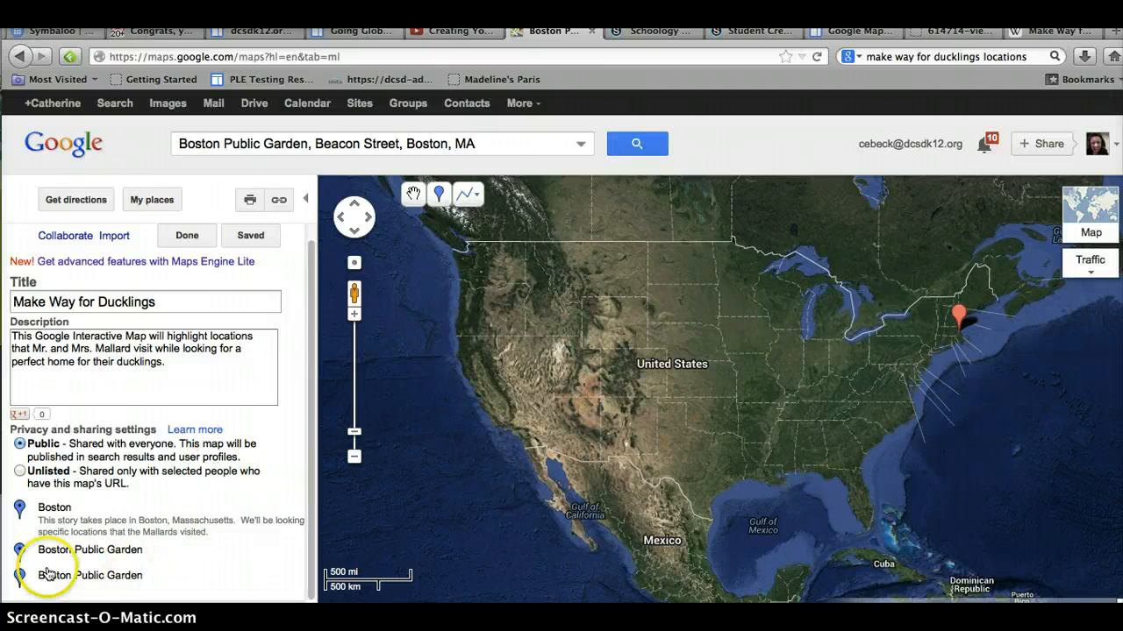
Step: Delete the duplicate Boston Public Garden placemark from the map
left_click(20, 575)
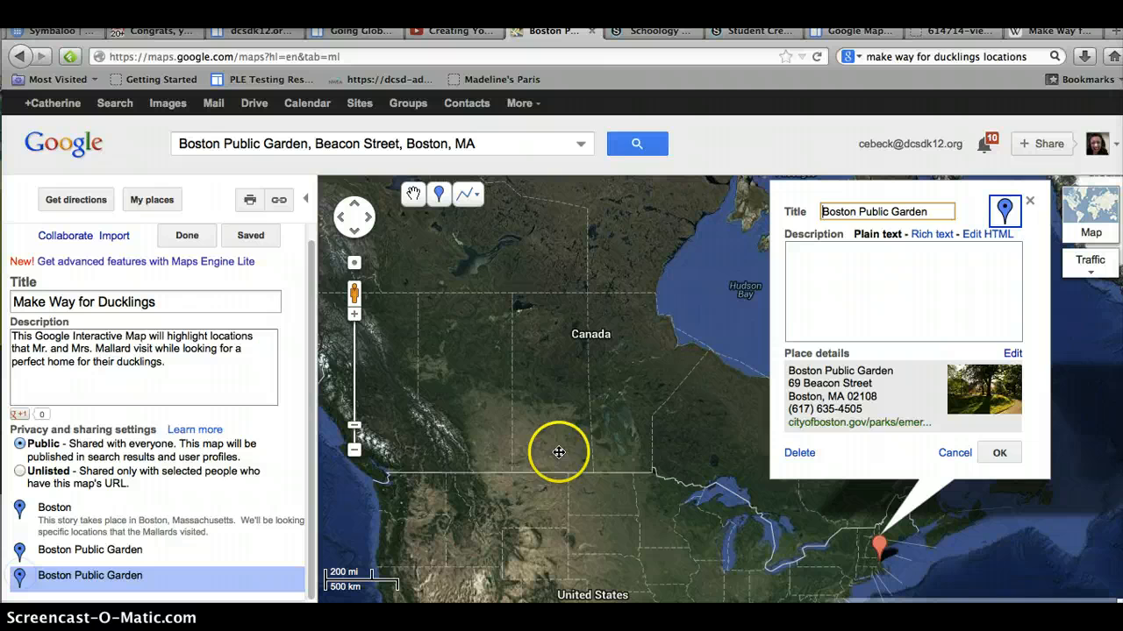
left_click(799, 452)
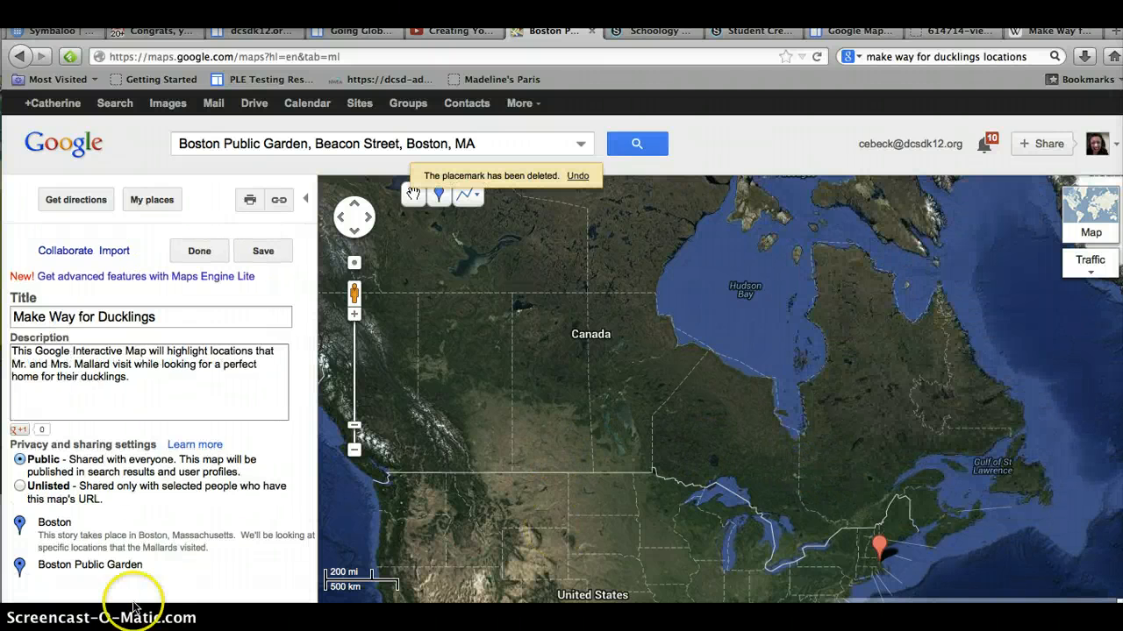
Step: Switch the Boston Public Garden description to rich text and write "Boston Public Garden is where the Mallards first look. Mrs. Mallard is happy because it doesn't have any foxes or turtles"
left_click(88, 570)
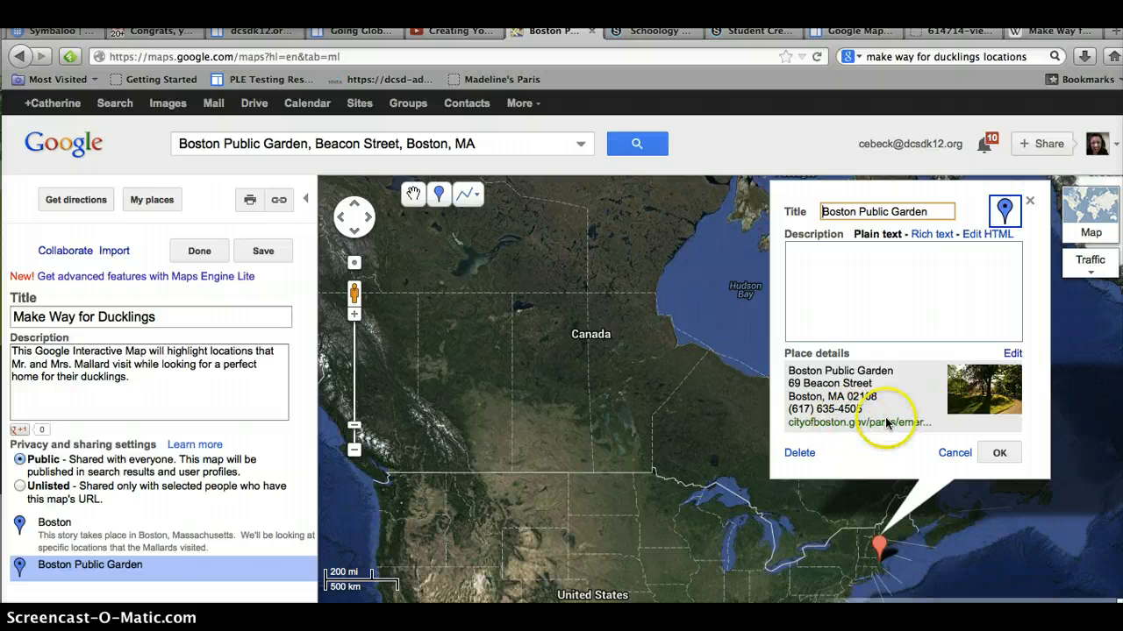
left_click(934, 237)
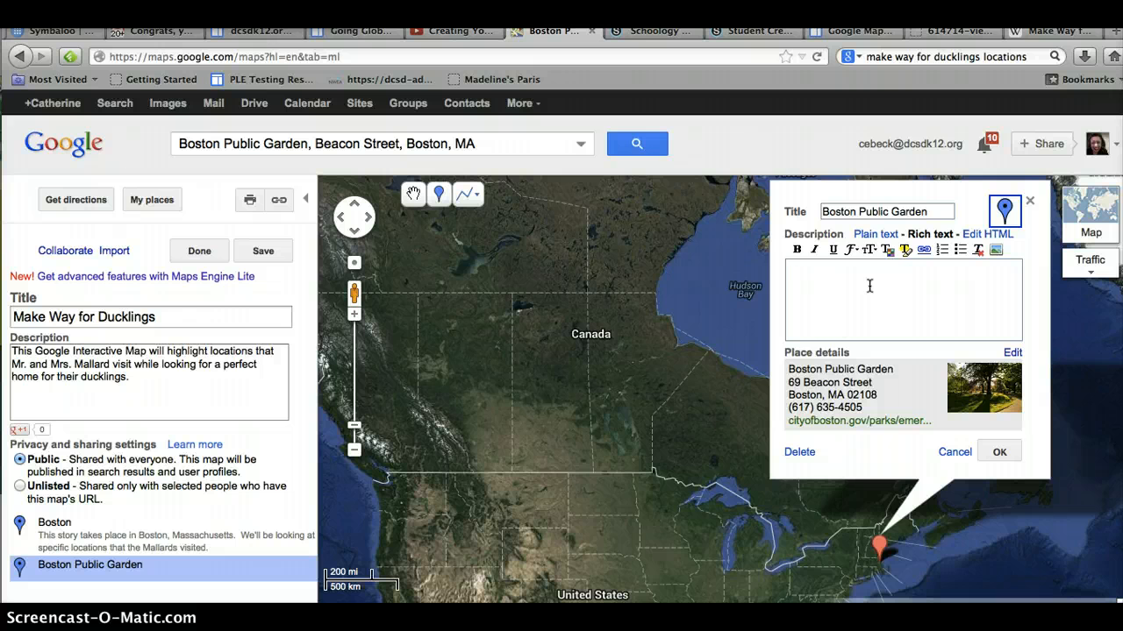
type("Bosto")
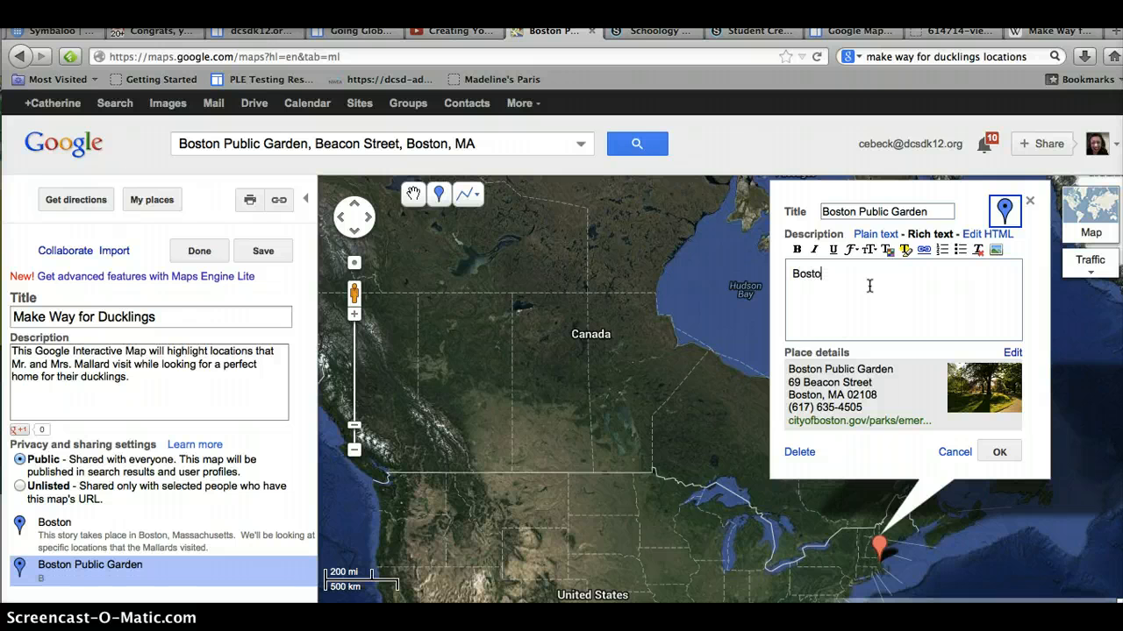
type("n Public Gr")
type("arden is wh")
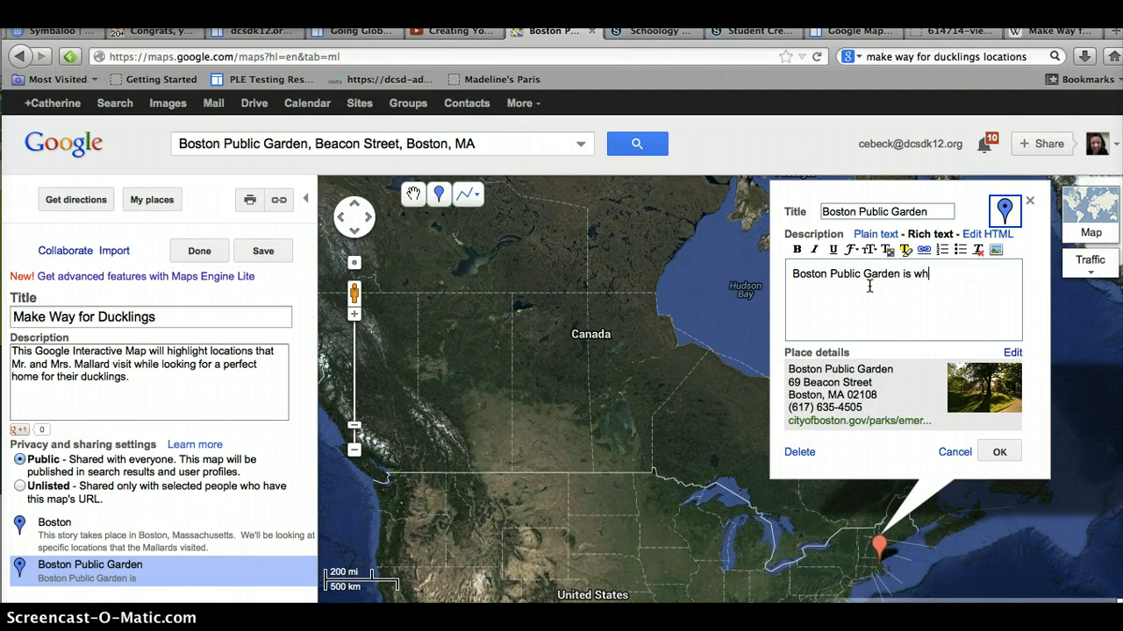
type("ere the ")
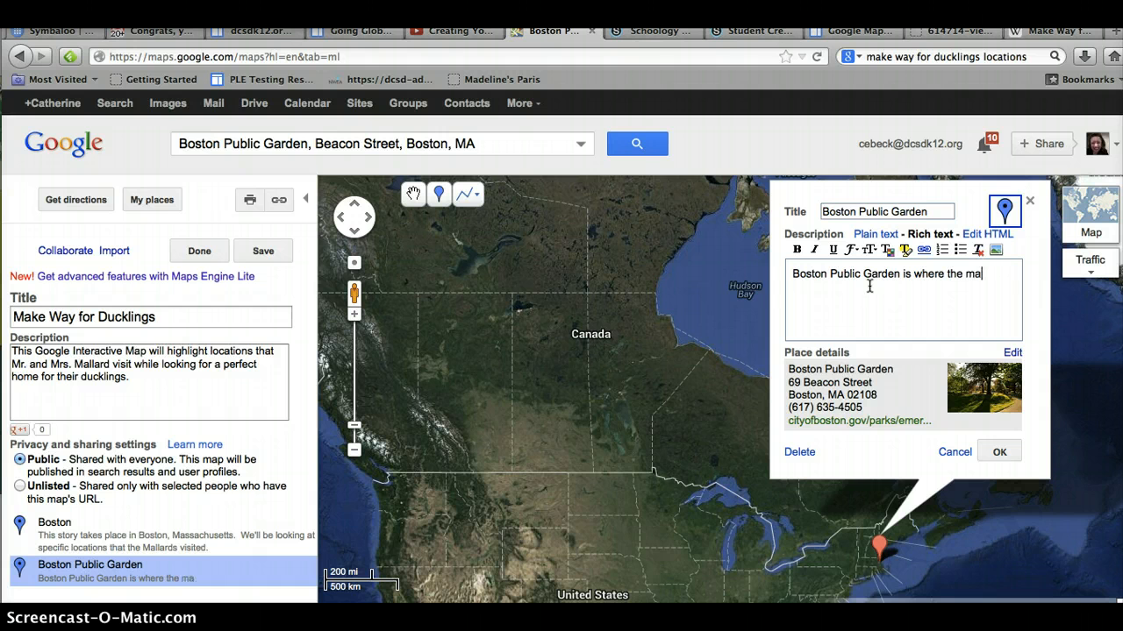
type("Ma")
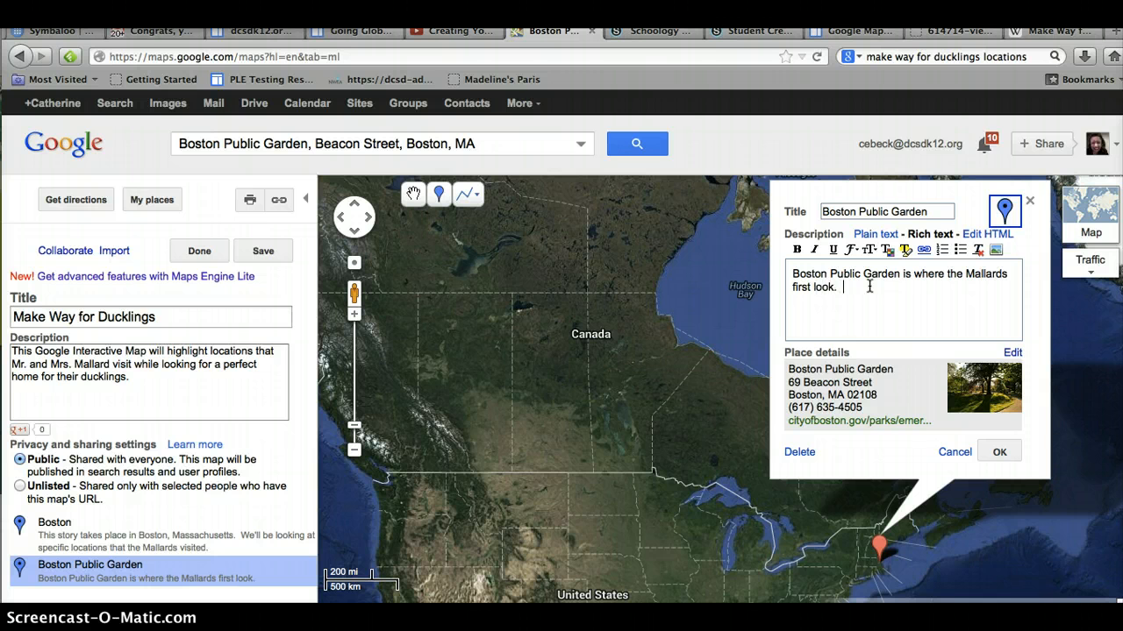
type("llard i")
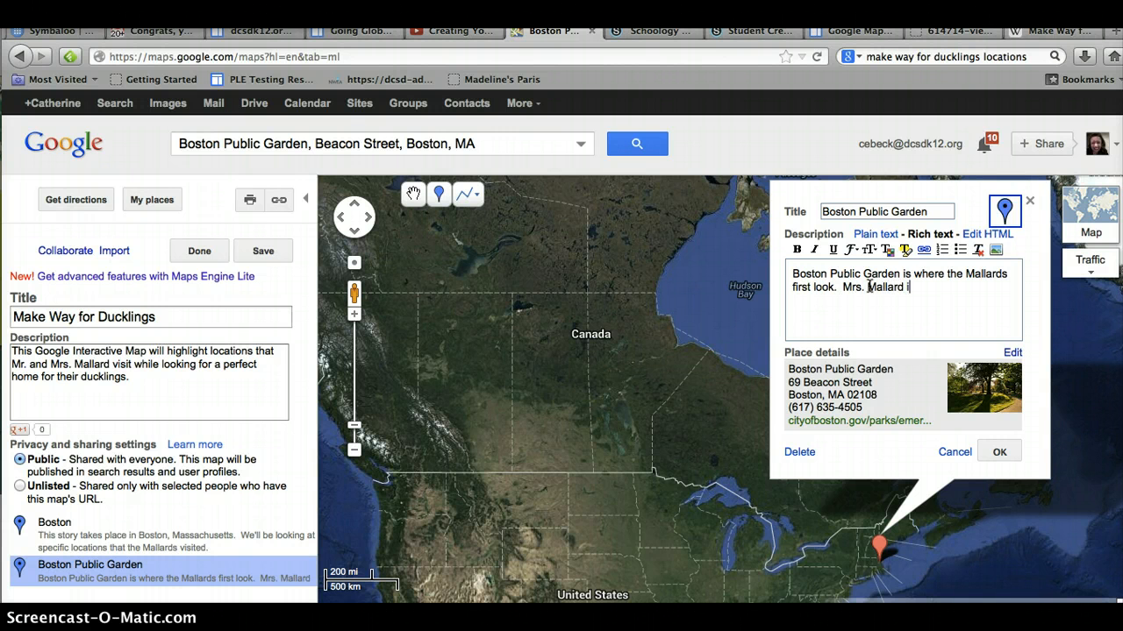
type("s happy becuas")
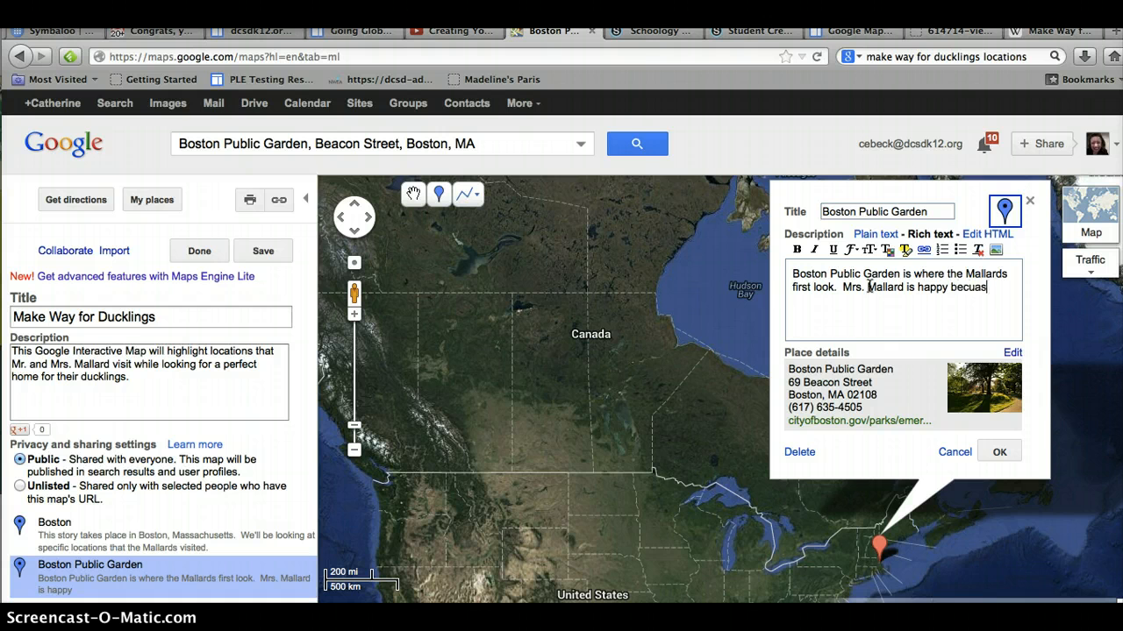
type("e it doesn't have any foxes or turtles")
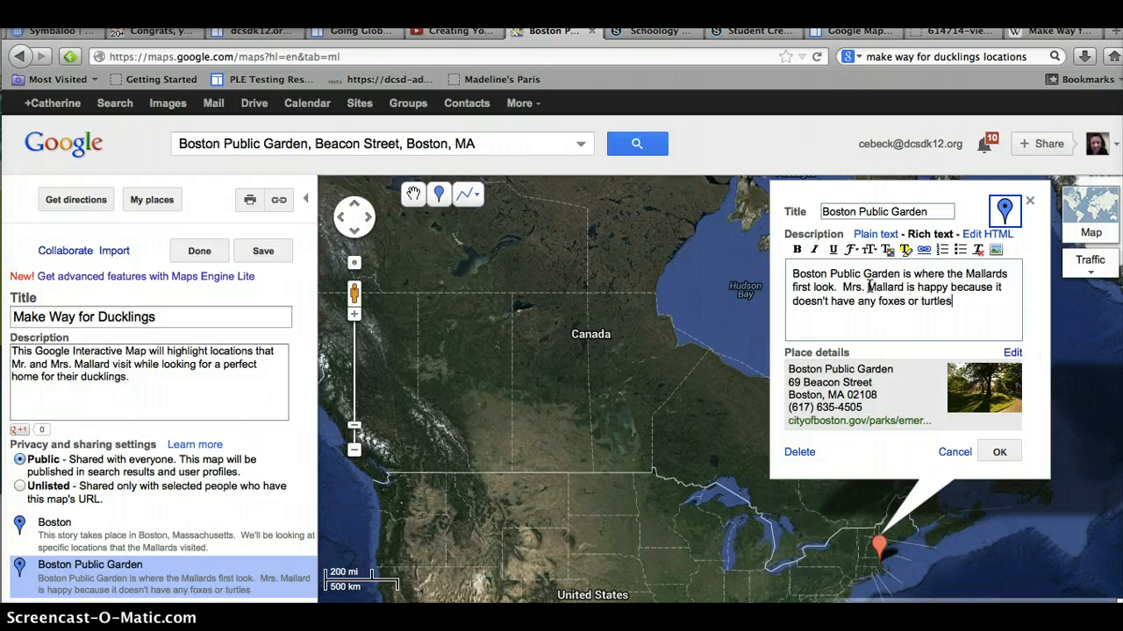
Step: Continue the description with ". However, when a boy speeds by on his bike, she realizes that it is no place to raise her babies."
type("However, when a boy spe")
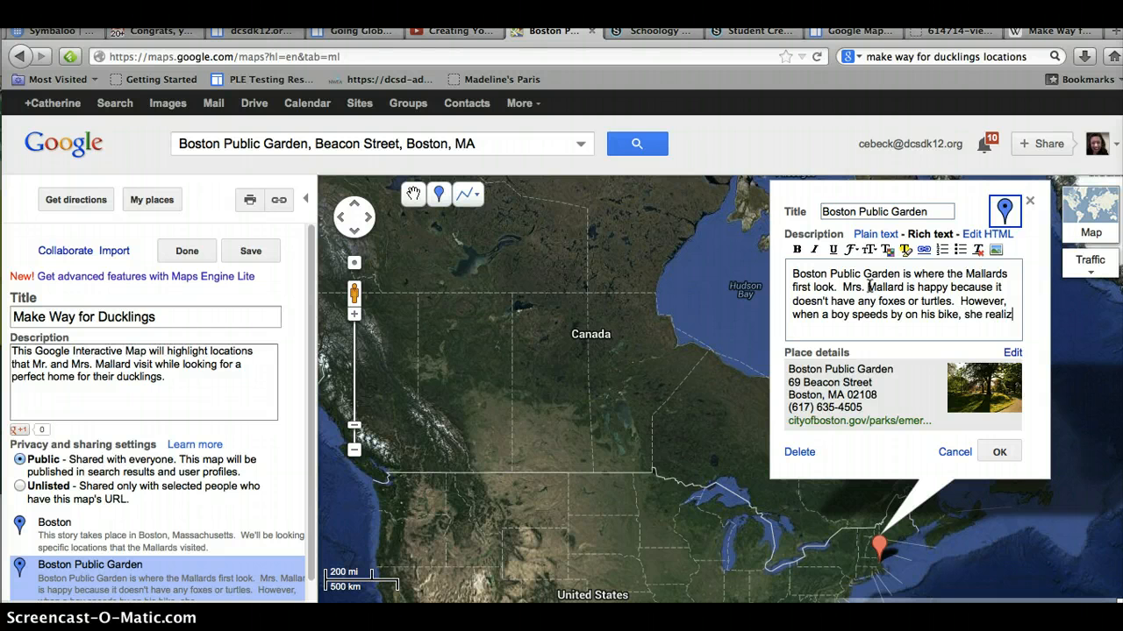
type("ed")
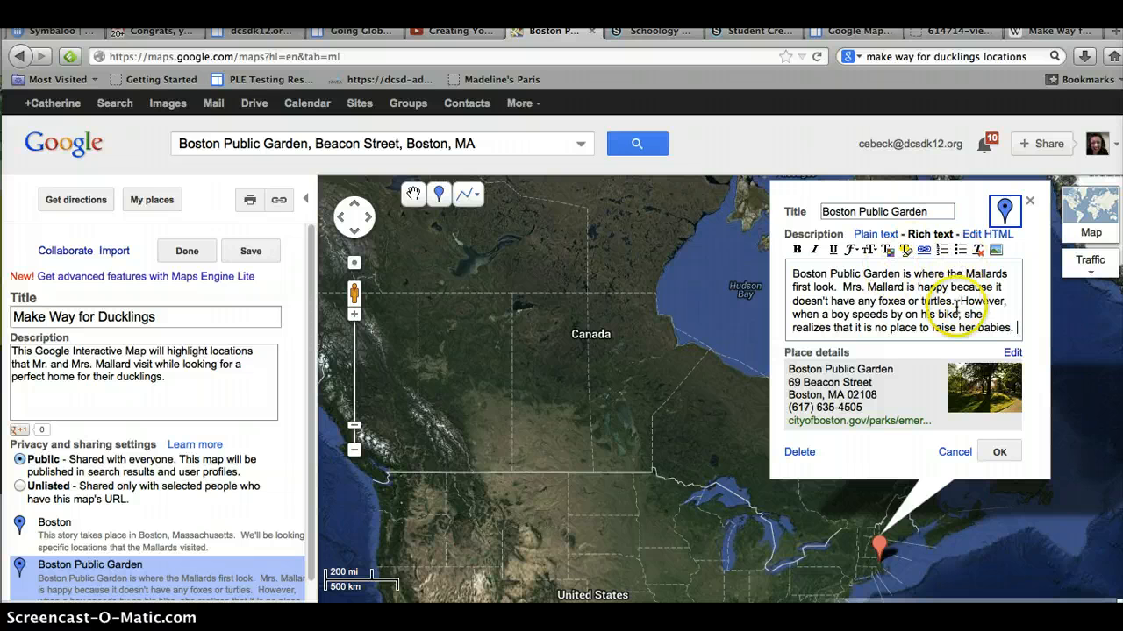
key("Return")
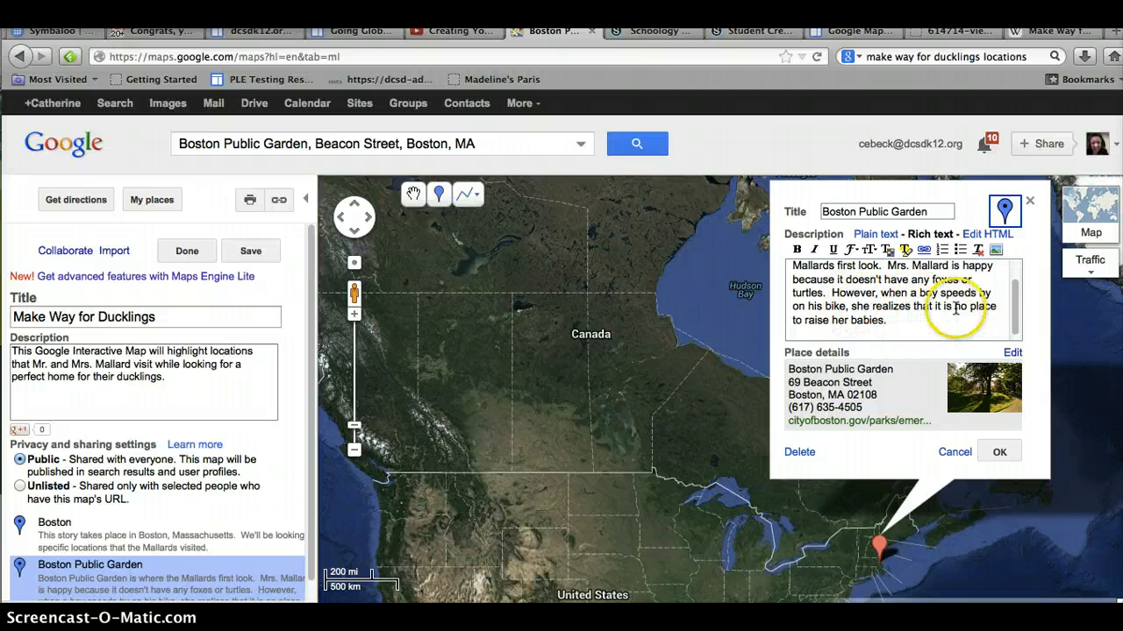
Step: Format the words "no place" in the description as bold red text
left_click_drag(955, 309, 997, 311)
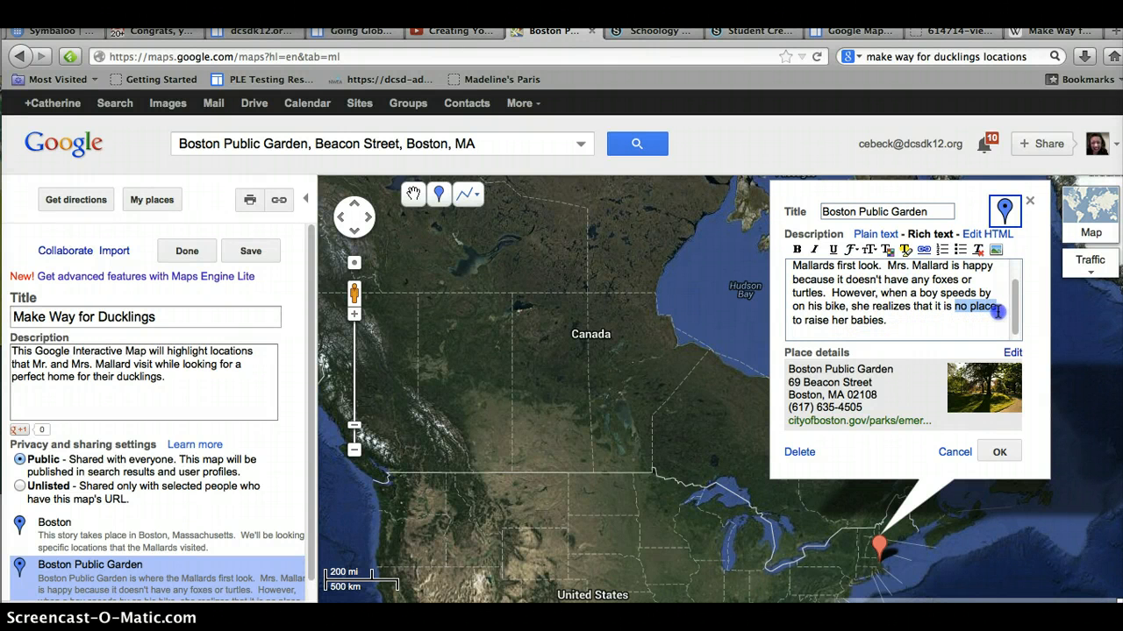
left_click(797, 249)
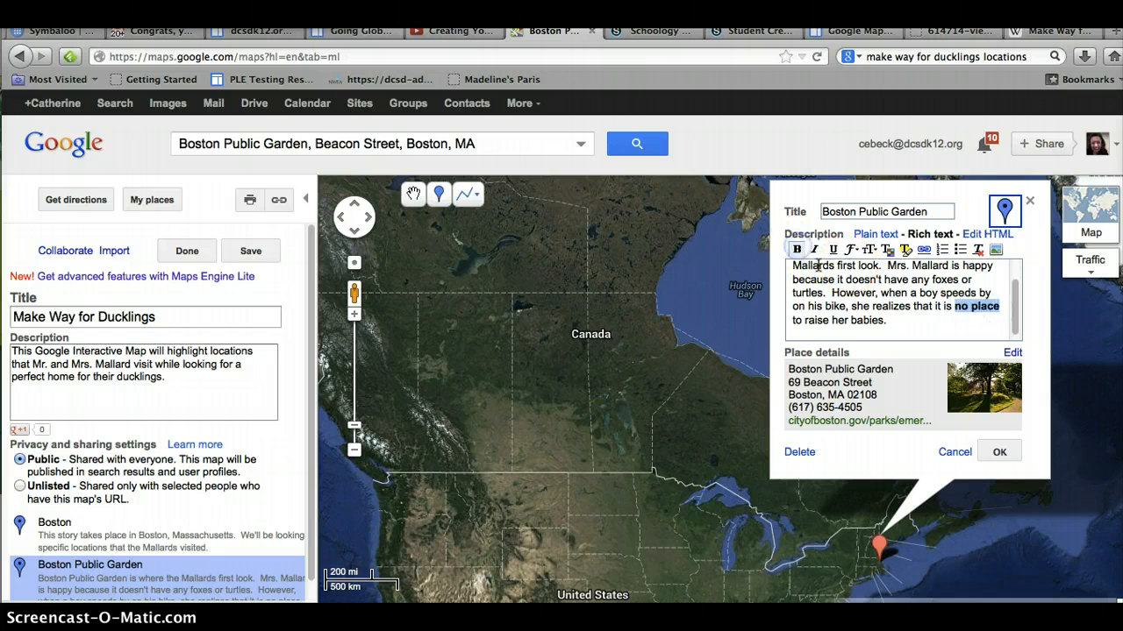
left_click(851, 250)
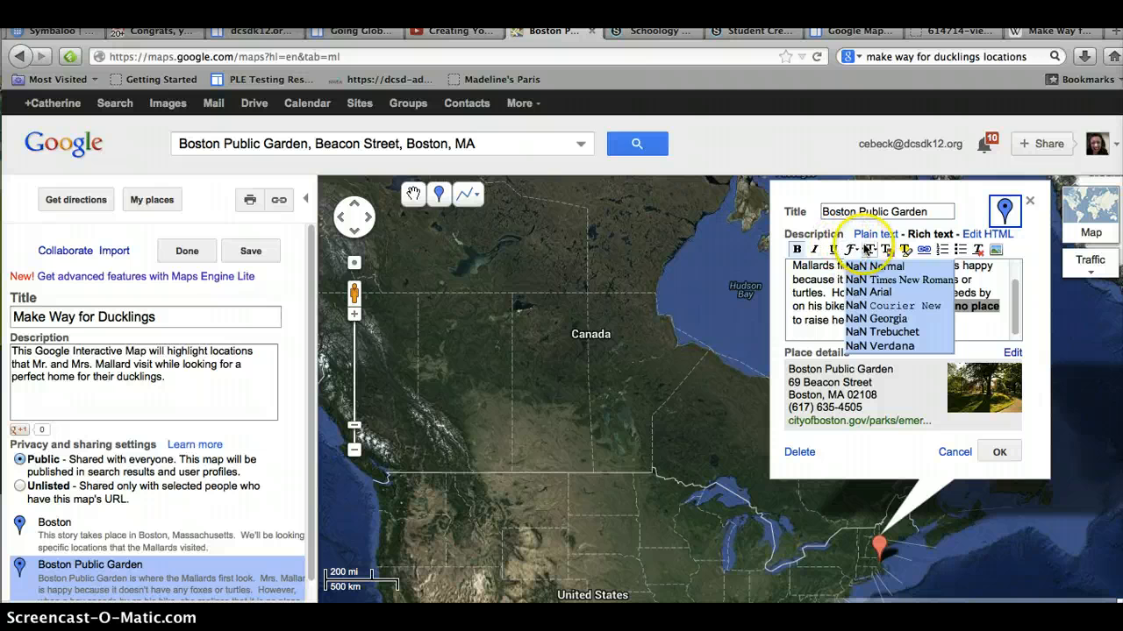
left_click(886, 250)
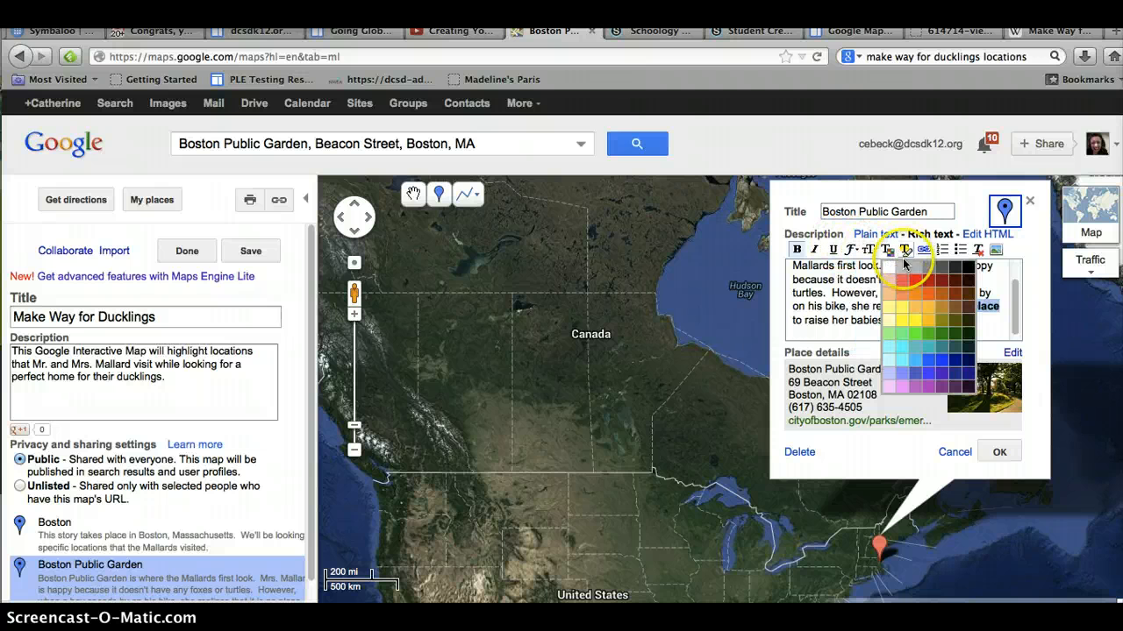
left_click(902, 279)
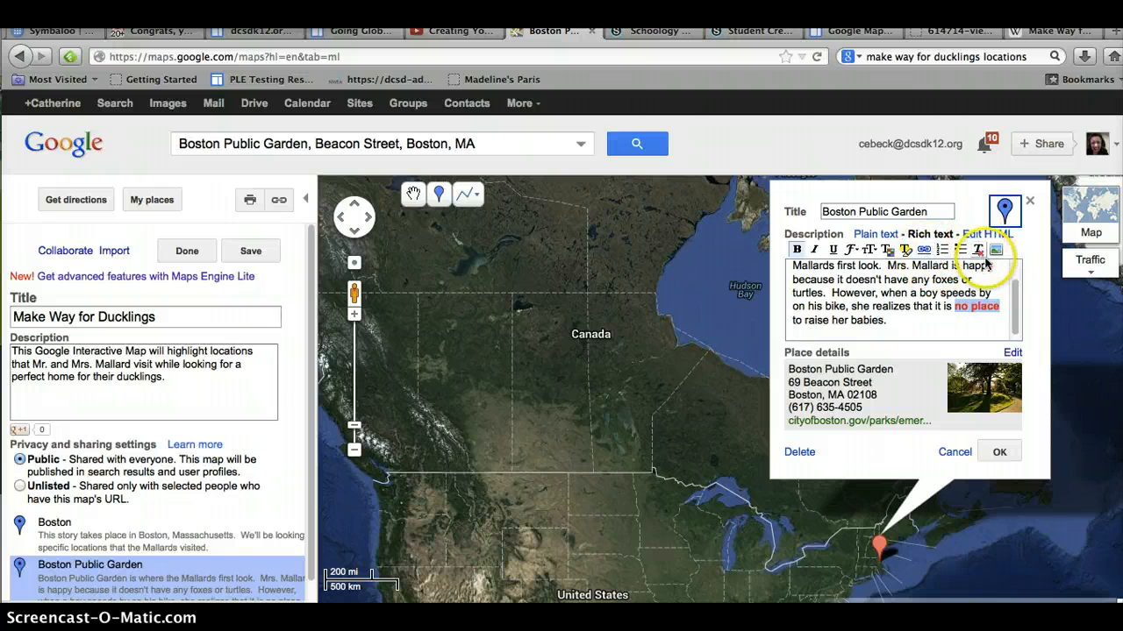
left_click(896, 324)
key("Return")
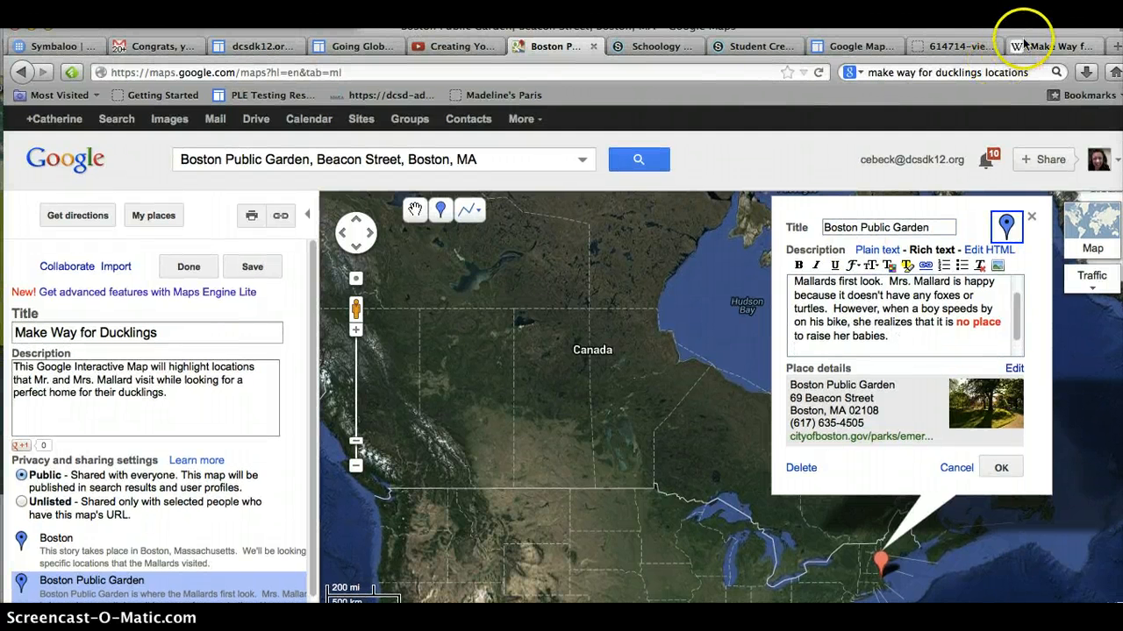
Step: Open a new browser tab and search the web for "boston public gardens"
left_click(1023, 46)
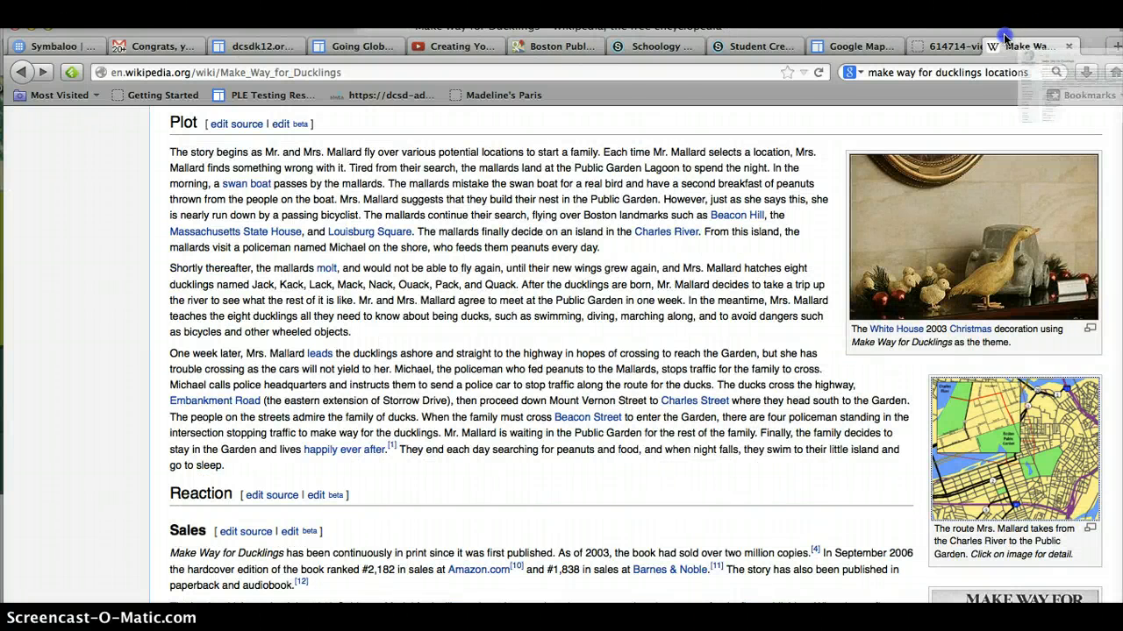
left_click(1116, 46)
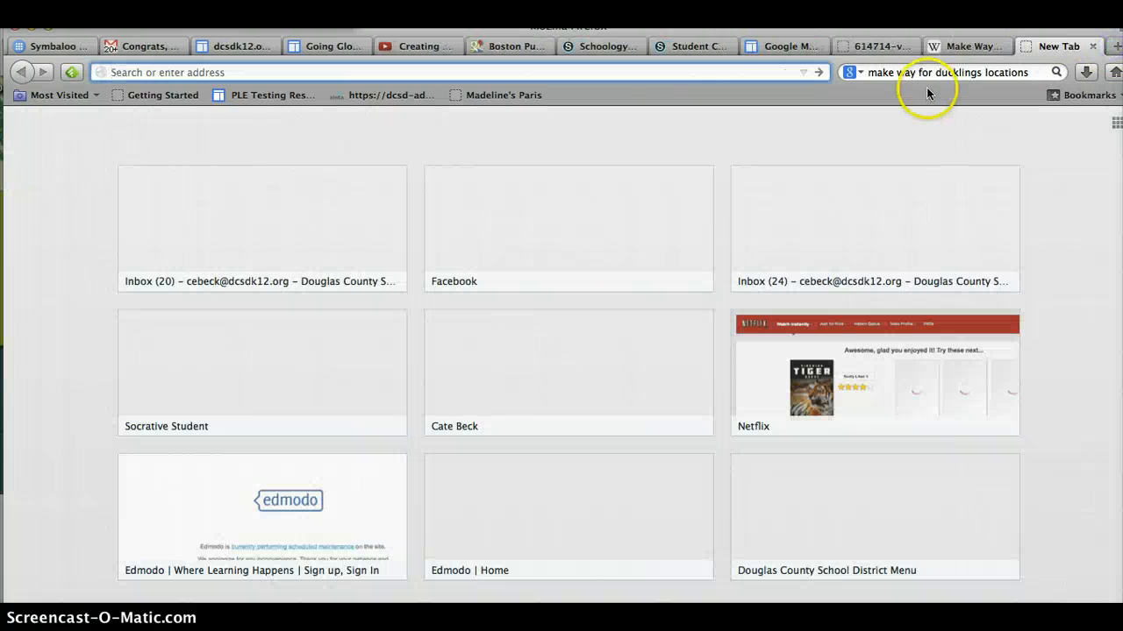
left_click(972, 72)
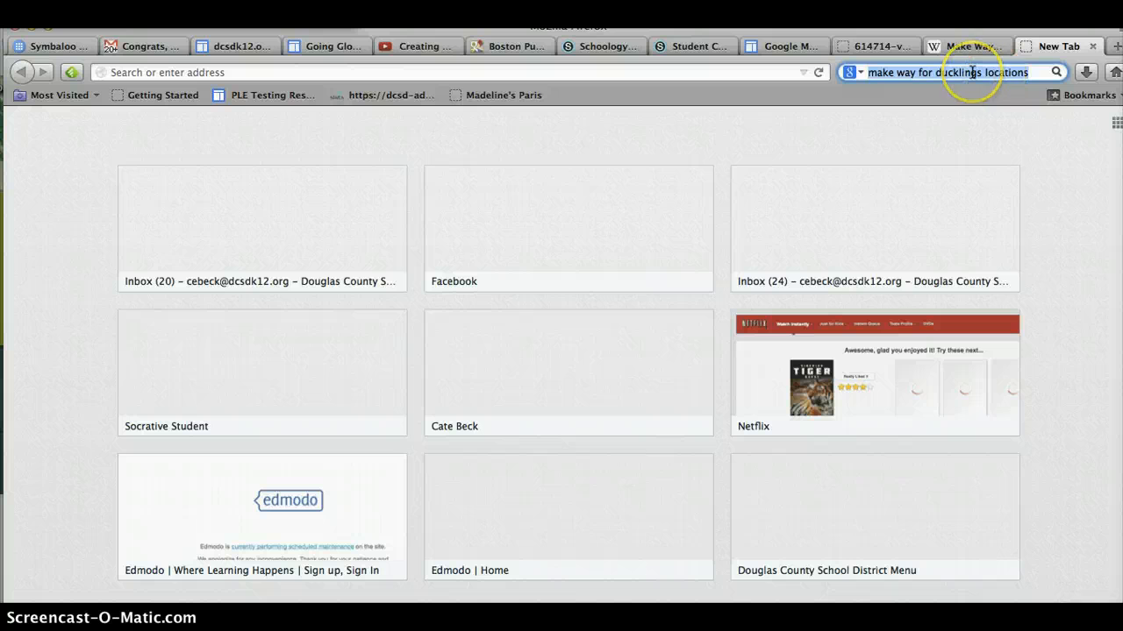
type("boston piub")
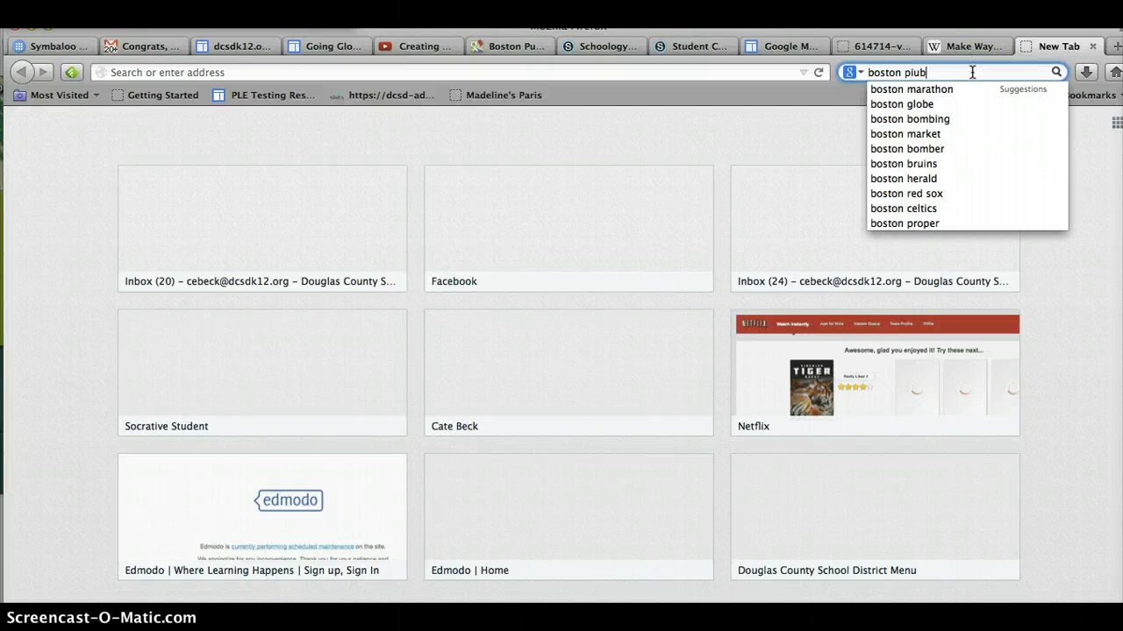
key("BackSpace")
key("BackSpace")
key("BackSpace")
type("ublic ")
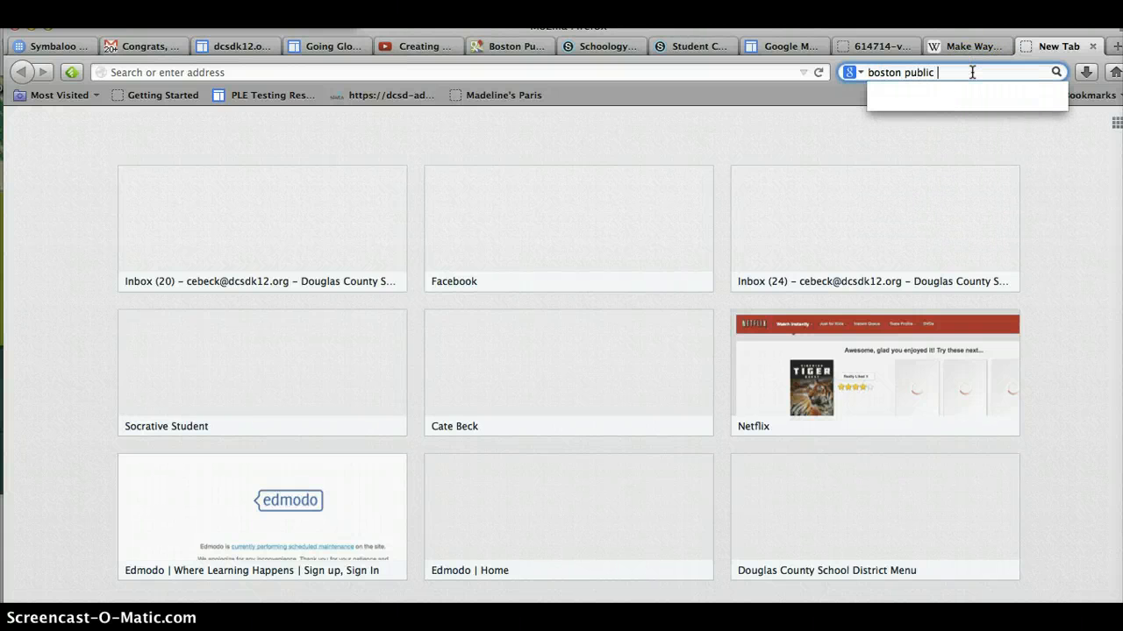
type("htr")
type("g")
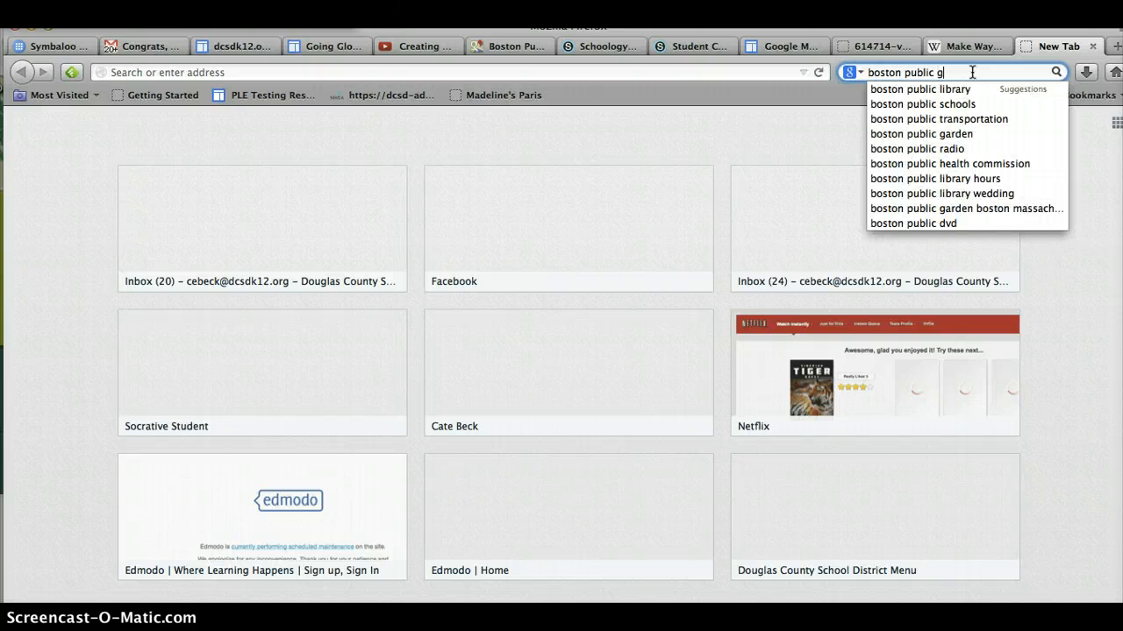
type("ardens")
key("Return")
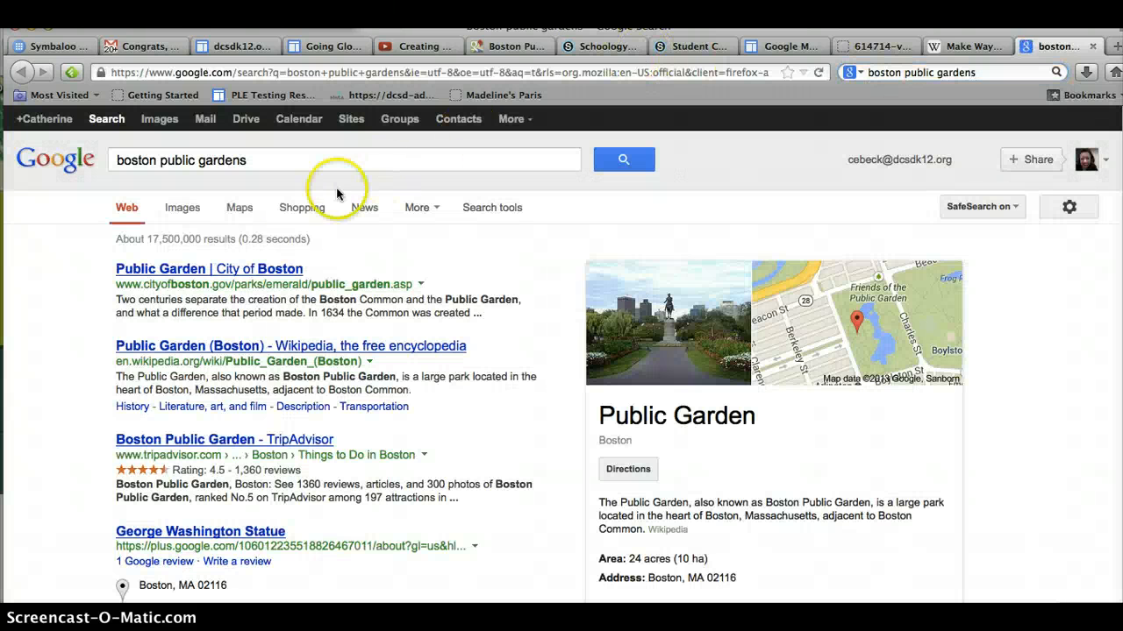
Step: Switch to image results for boston public gardens and open Advanced Image Search
left_click(183, 211)
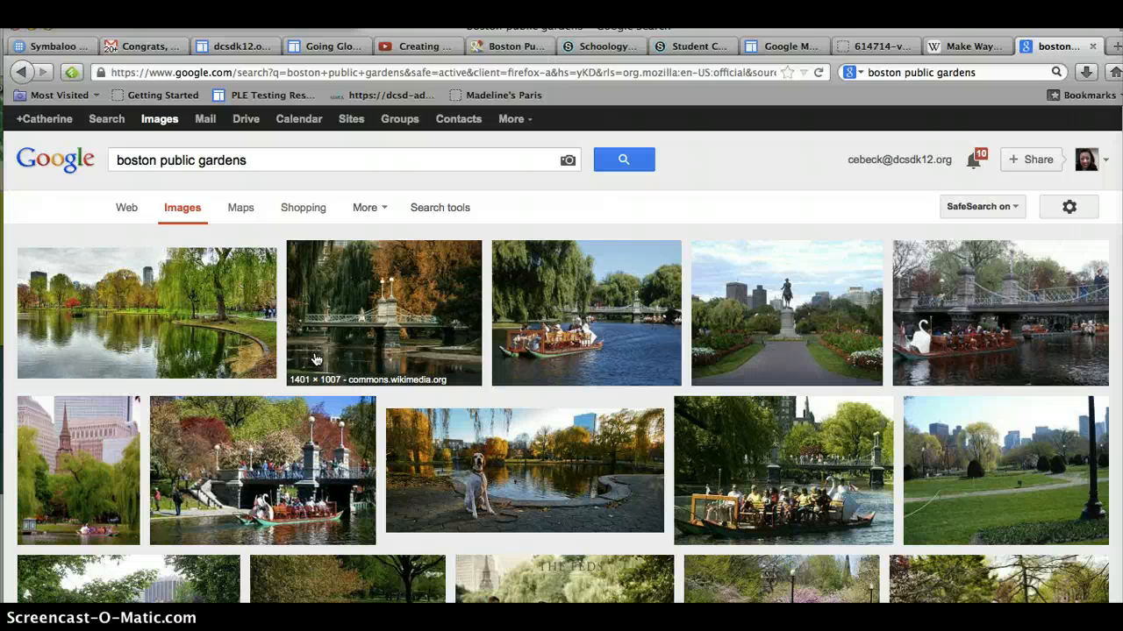
scroll(401, 508, "down", 2)
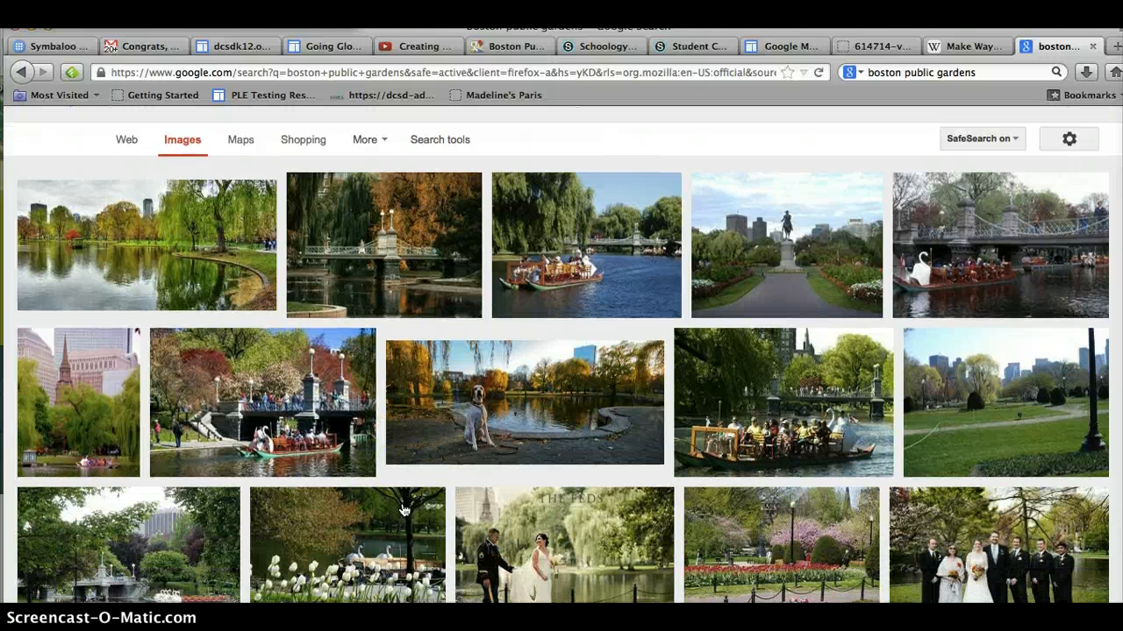
scroll(403, 510, "down", 3)
scroll(405, 510, "down", 2)
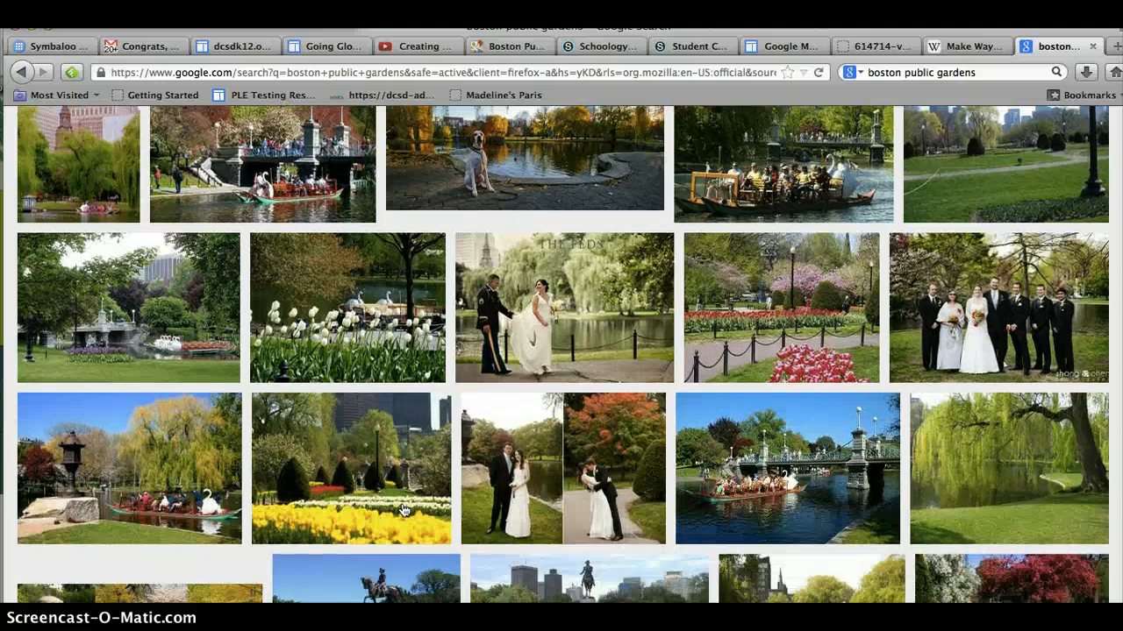
scroll(403, 512, "up", 6)
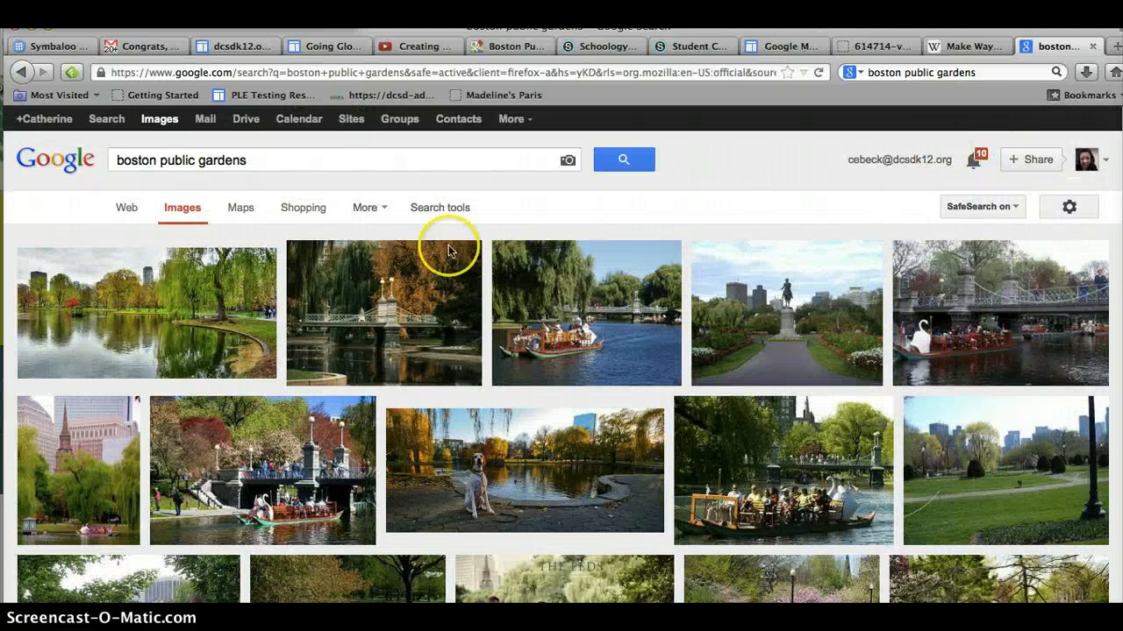
left_click(1068, 209)
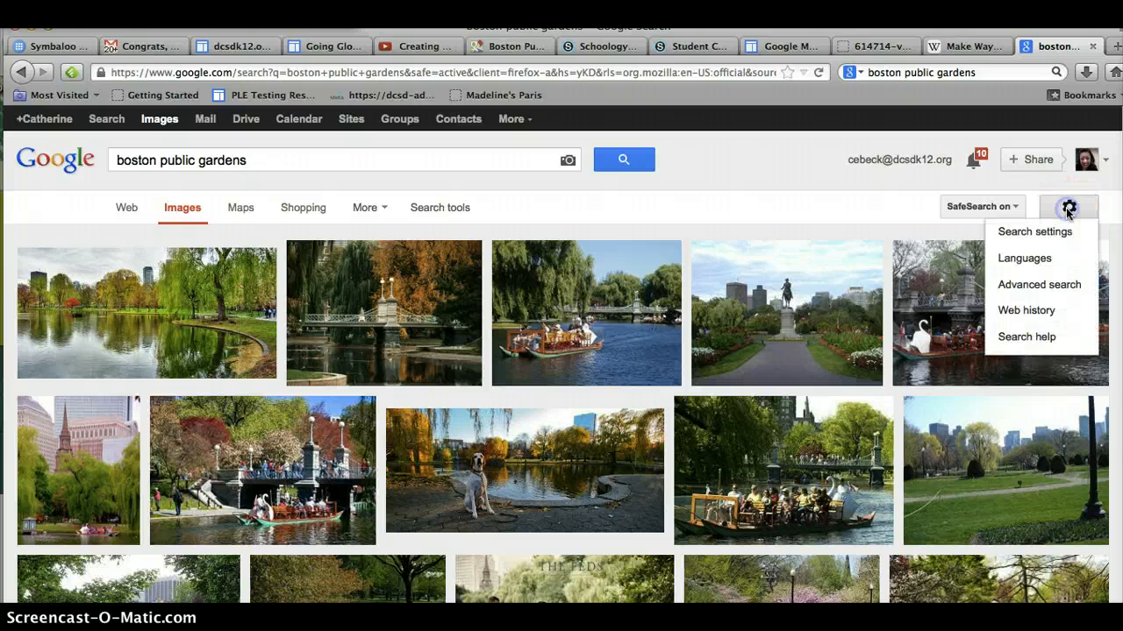
left_click(1053, 288)
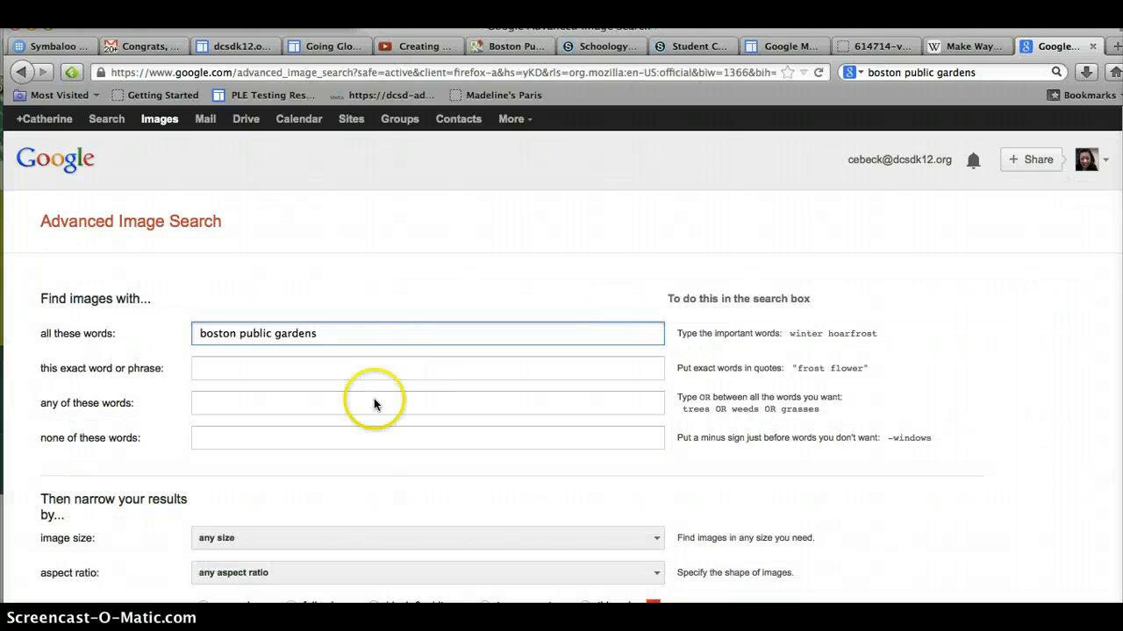
Step: Restrict the image search's usage rights to free to use or share, even commercially, and run the Advanced Search
scroll(373, 403, "down", 5)
scroll(373, 403, "down", 1)
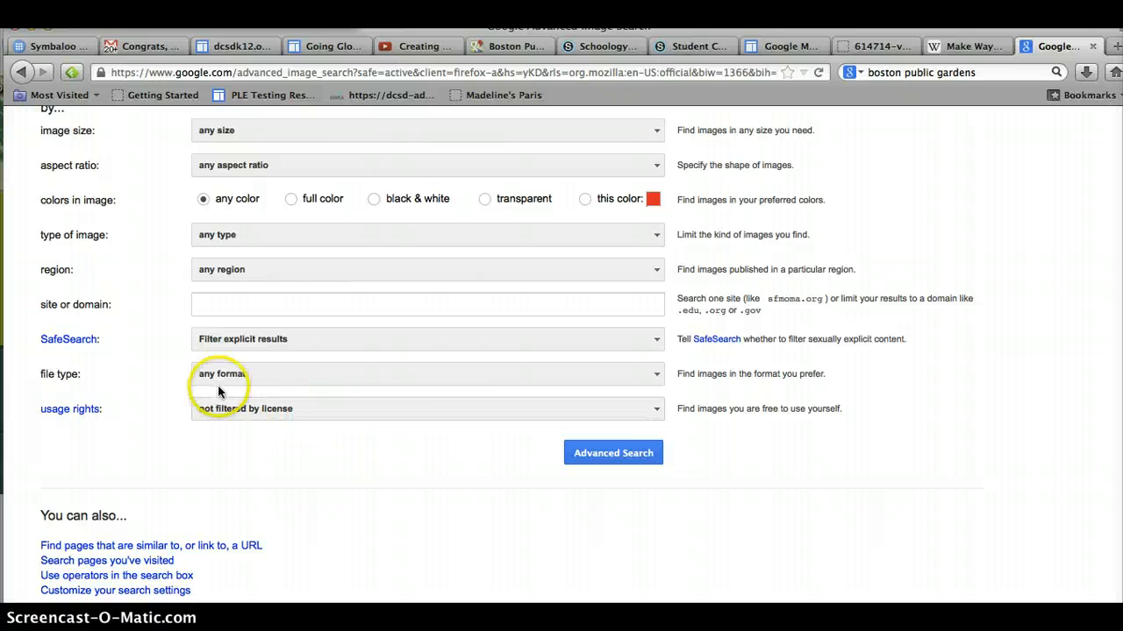
left_click(244, 411)
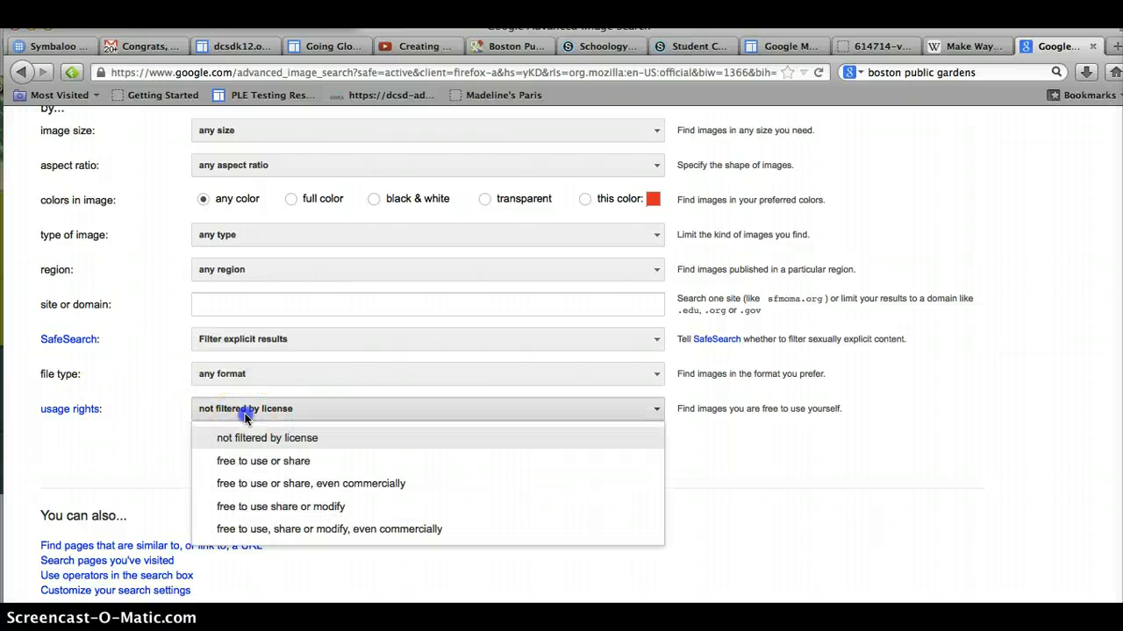
left_click(268, 489)
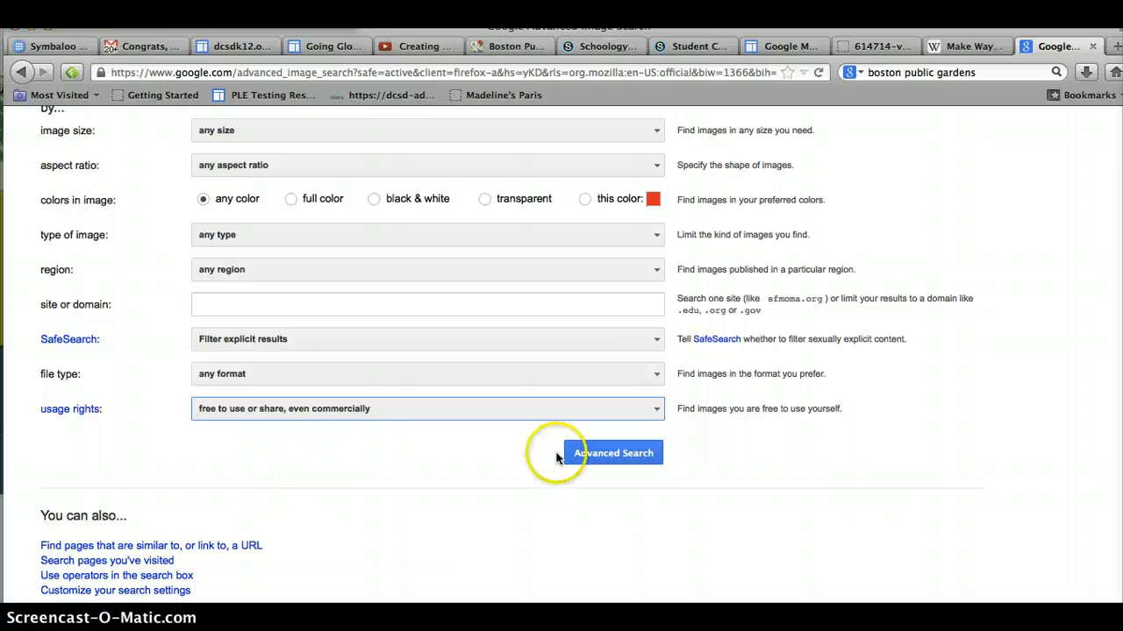
left_click(617, 454)
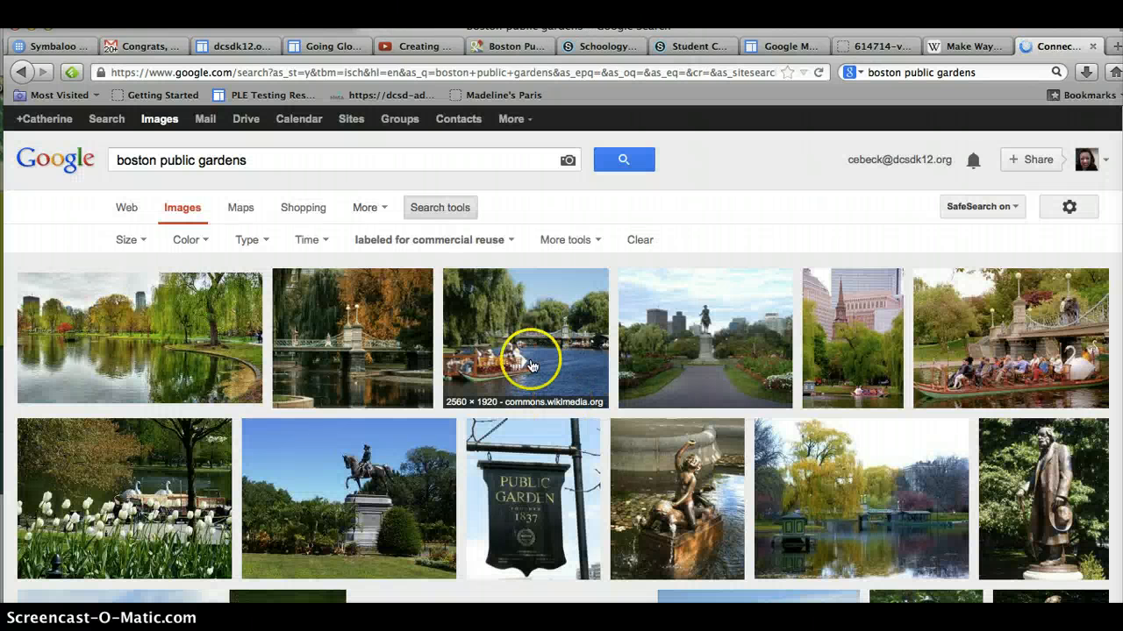
Step: Browse the filtered image results for suitable Boston Public Garden photos
scroll(532, 366, "down", 2)
scroll(532, 367, "down", 5)
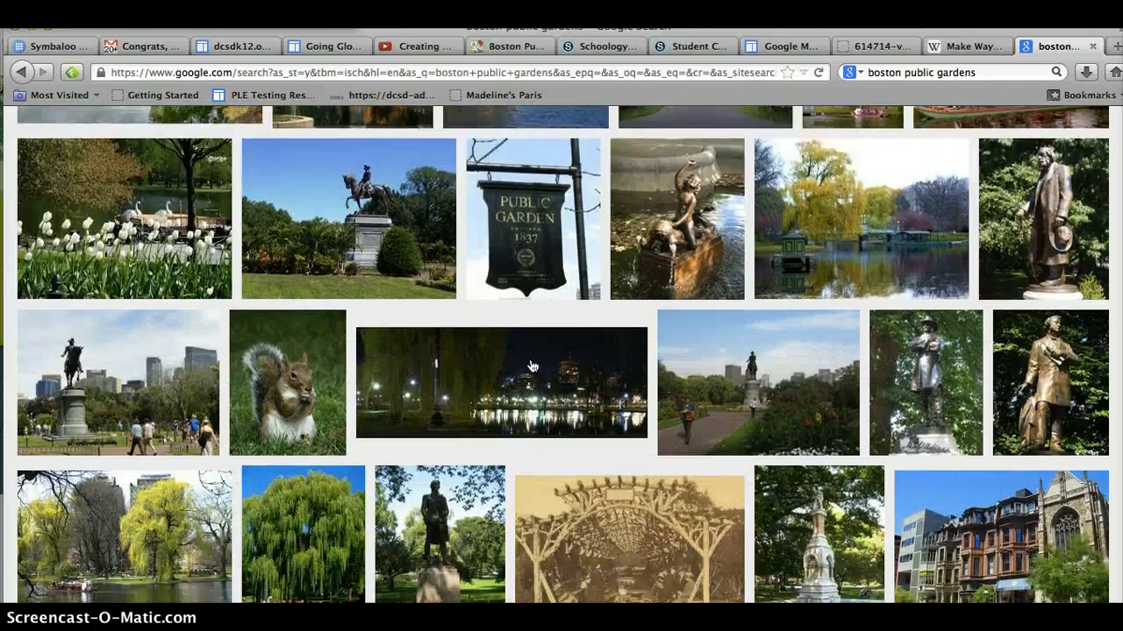
scroll(532, 366, "down", 10)
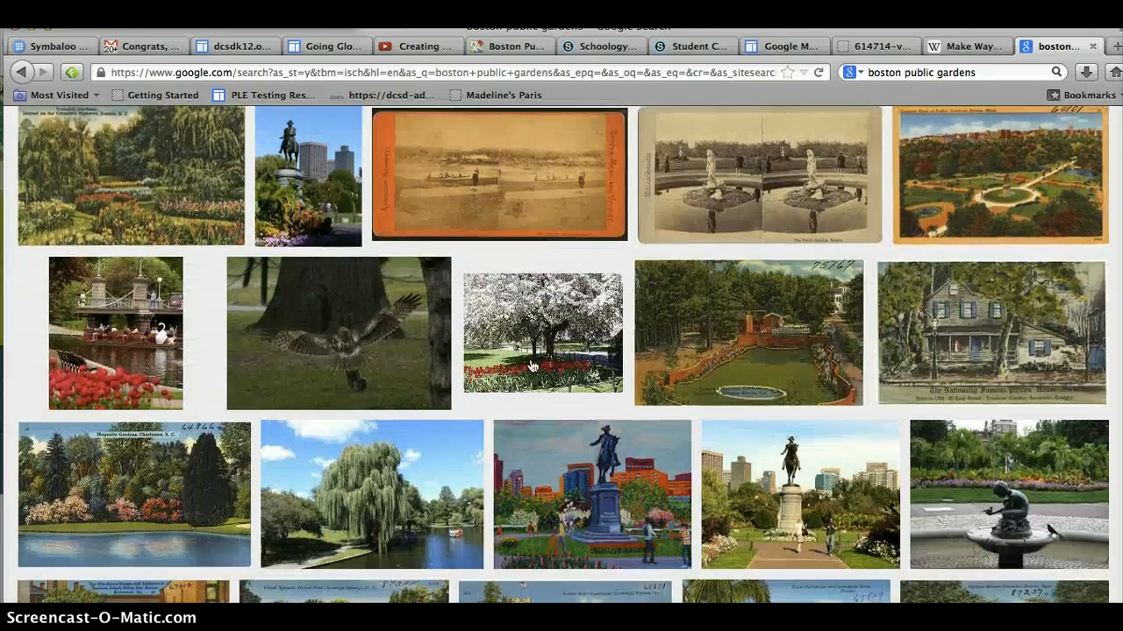
scroll(533, 367, "down", 10)
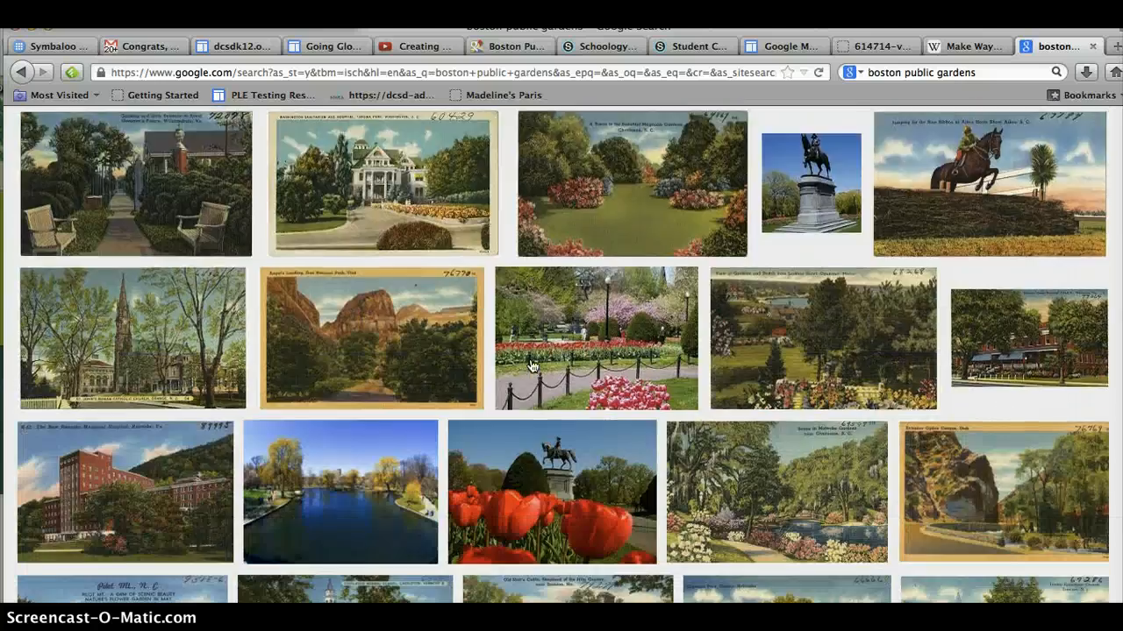
scroll(533, 367, "down", 6)
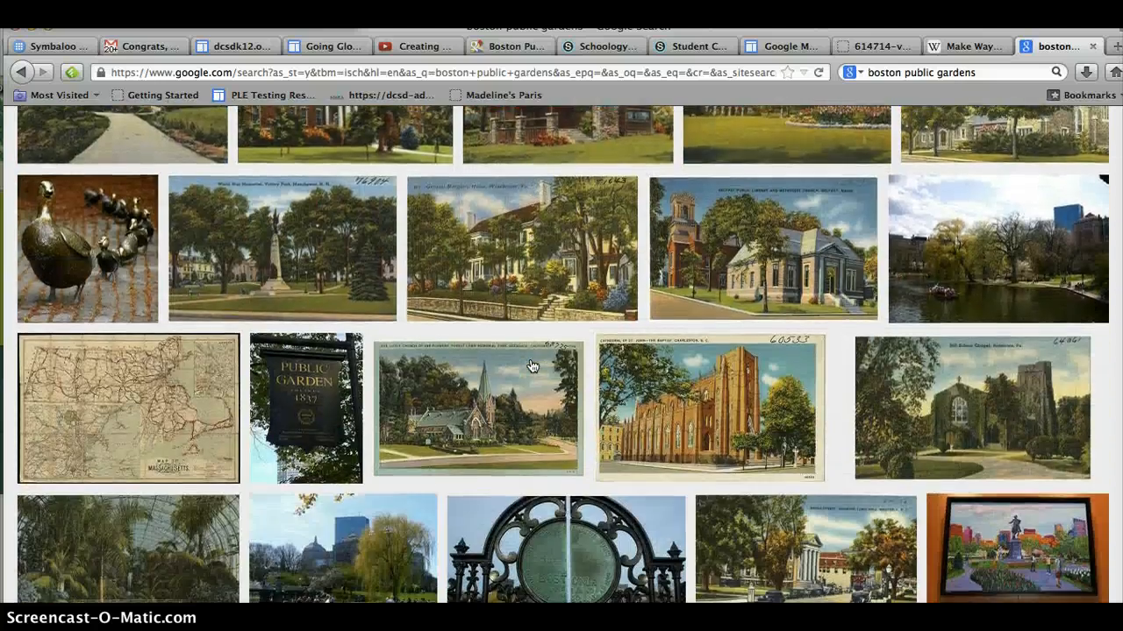
scroll(532, 366, "down", 2)
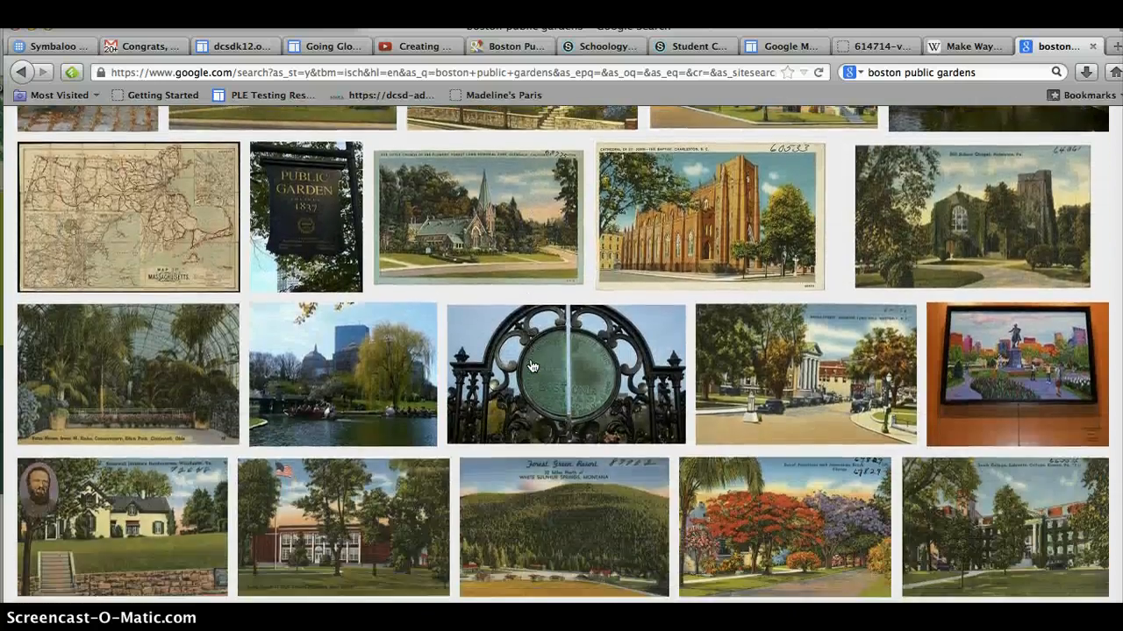
scroll(532, 366, "up", 4)
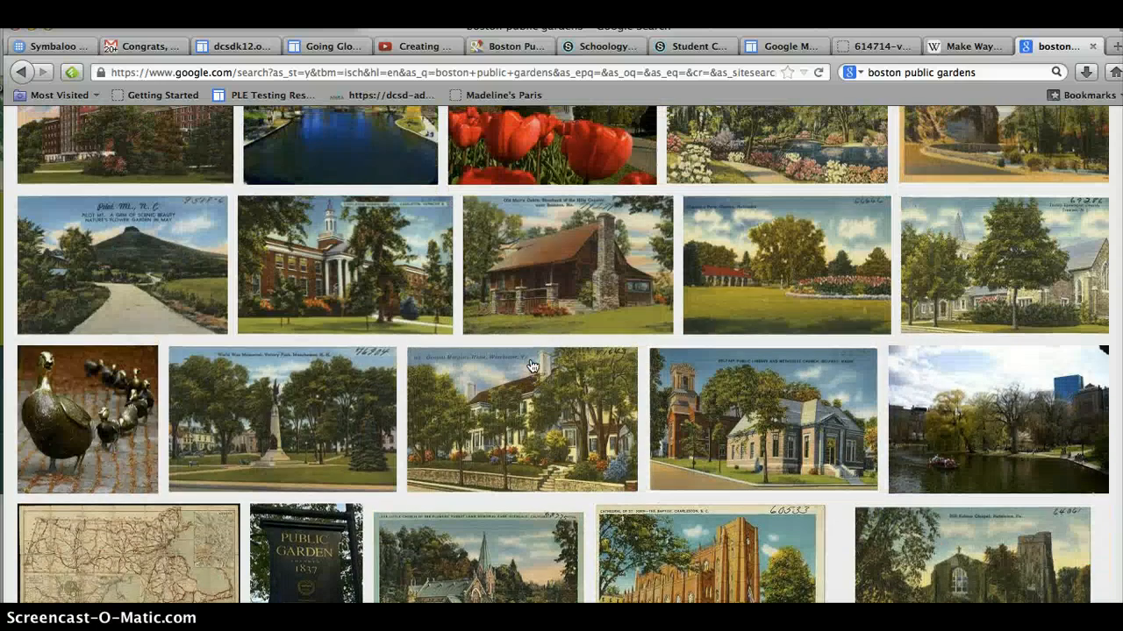
left_click(63, 405)
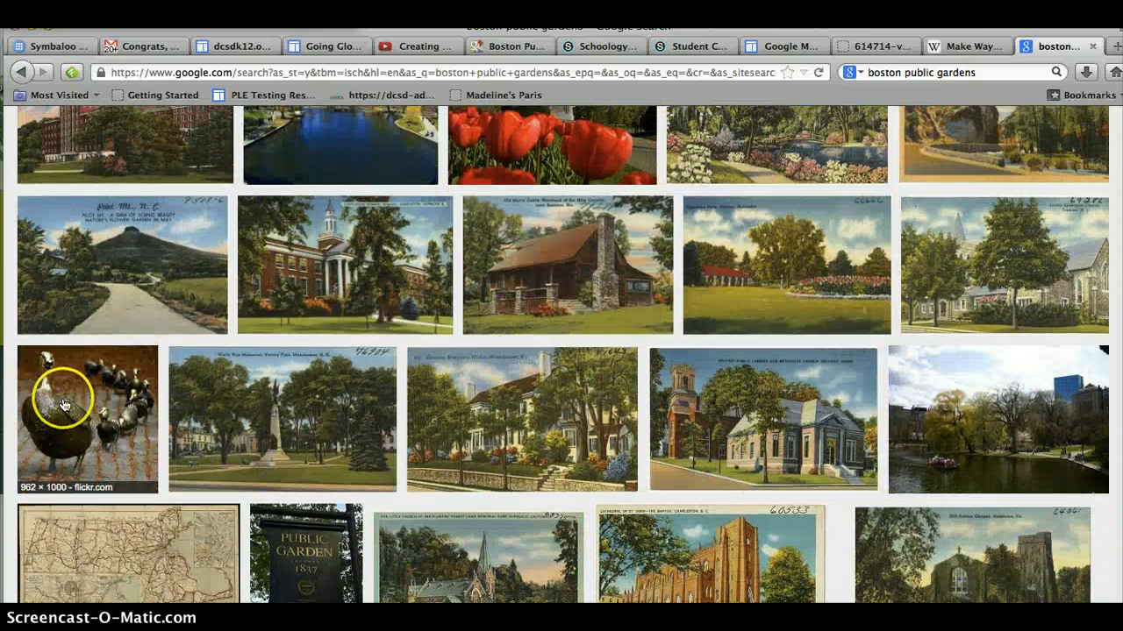
scroll(67, 404, "up", 15)
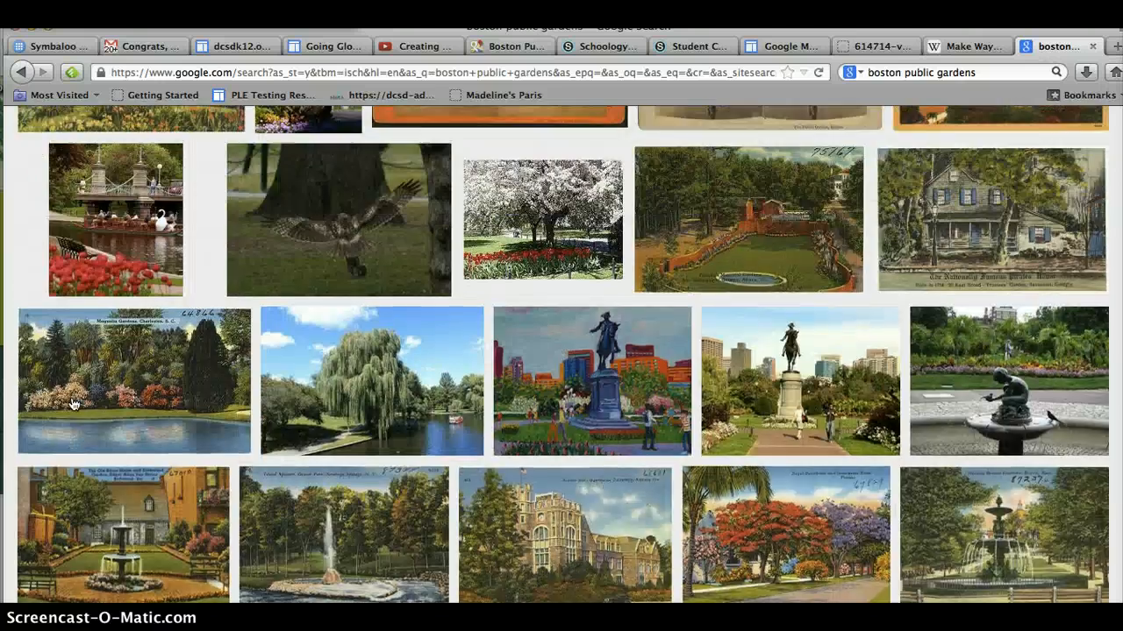
scroll(72, 403, "up", 3)
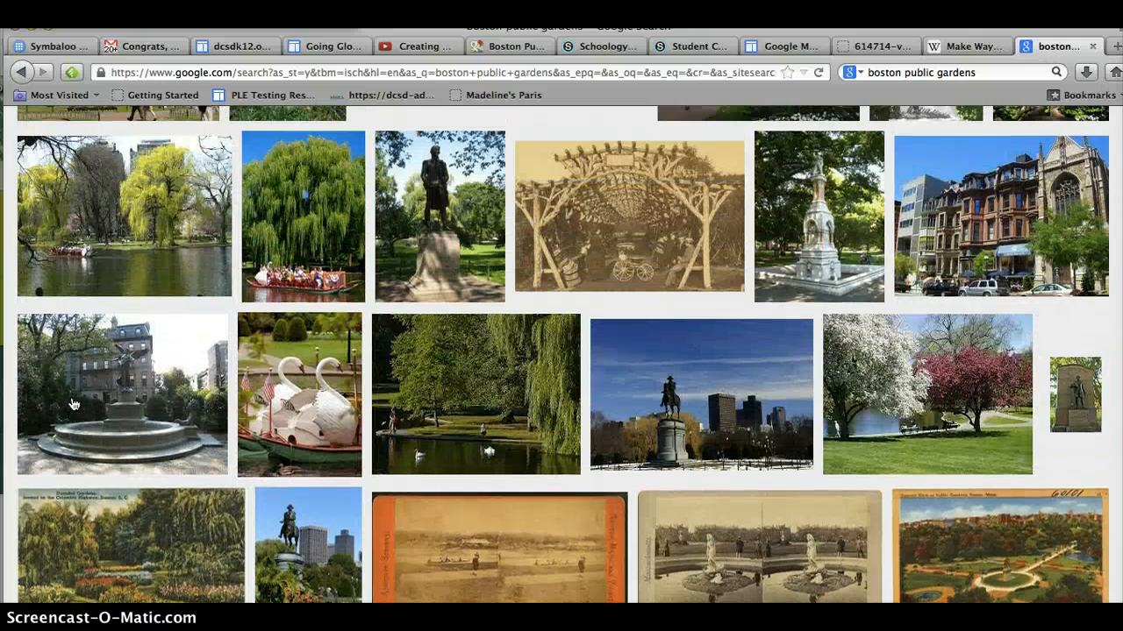
Step: Open the swan boat under the willow photo, view its original image, and select its web address
left_click(298, 215)
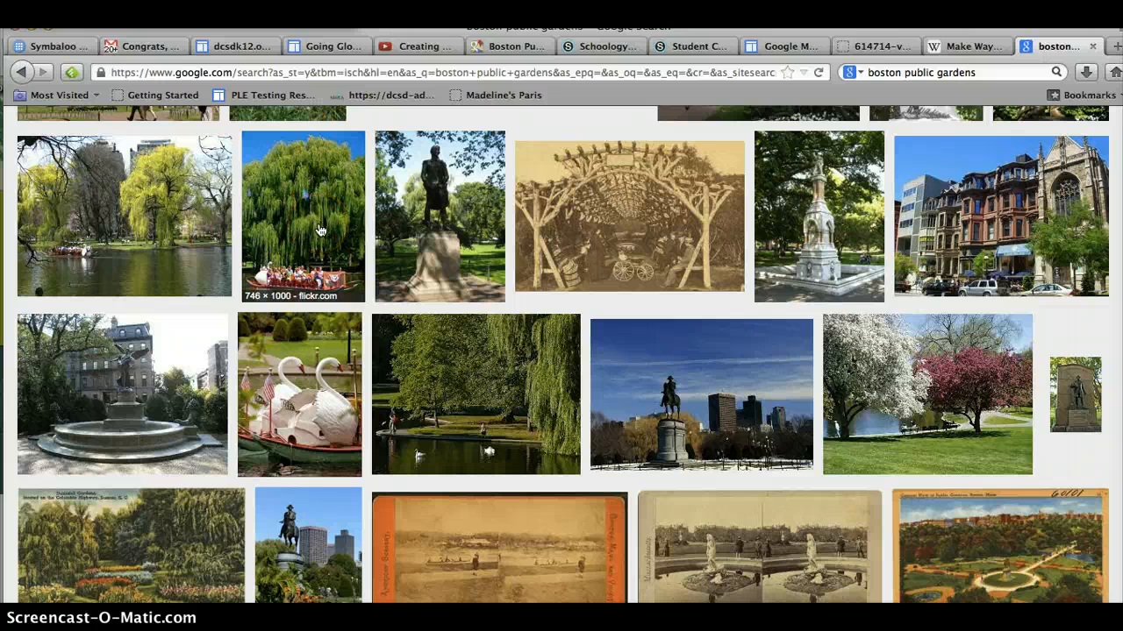
left_click(320, 230)
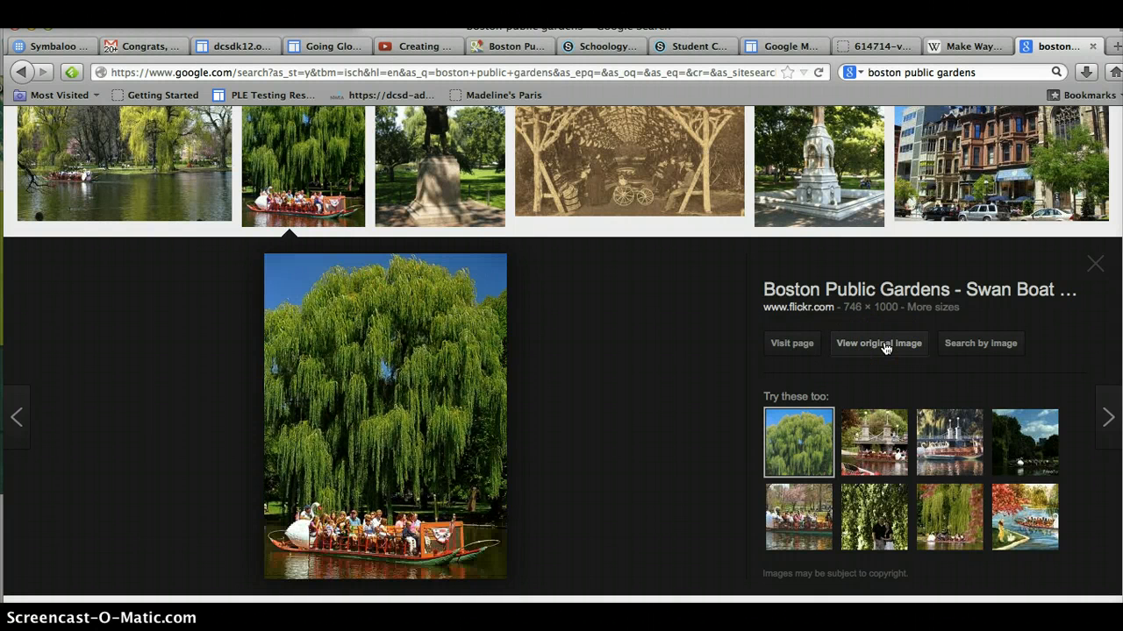
left_click(880, 343)
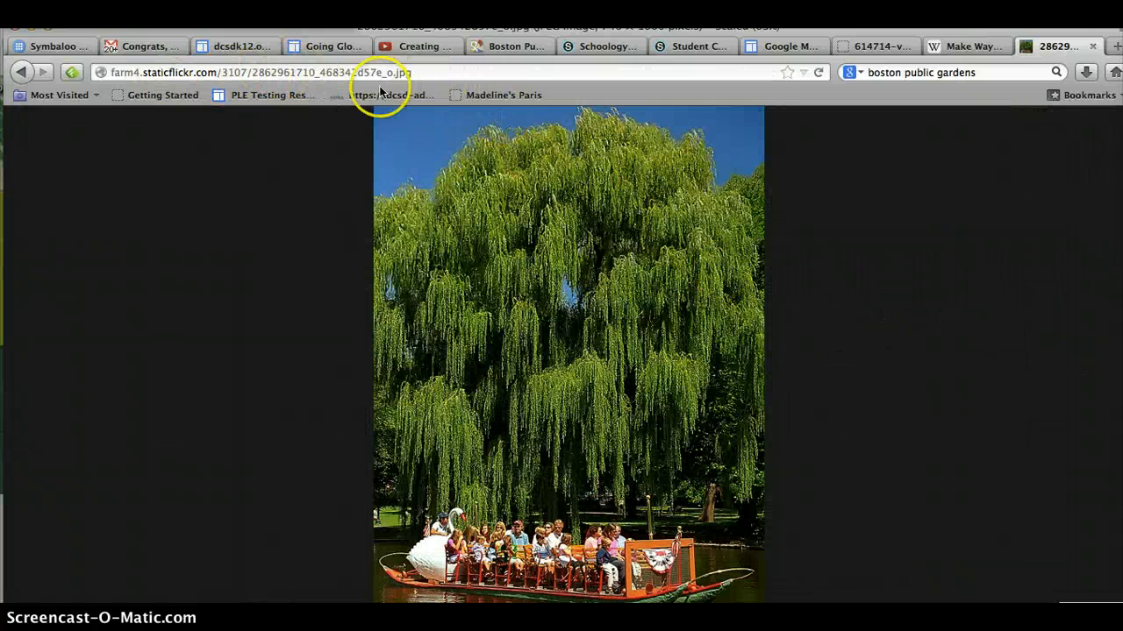
left_click(430, 72)
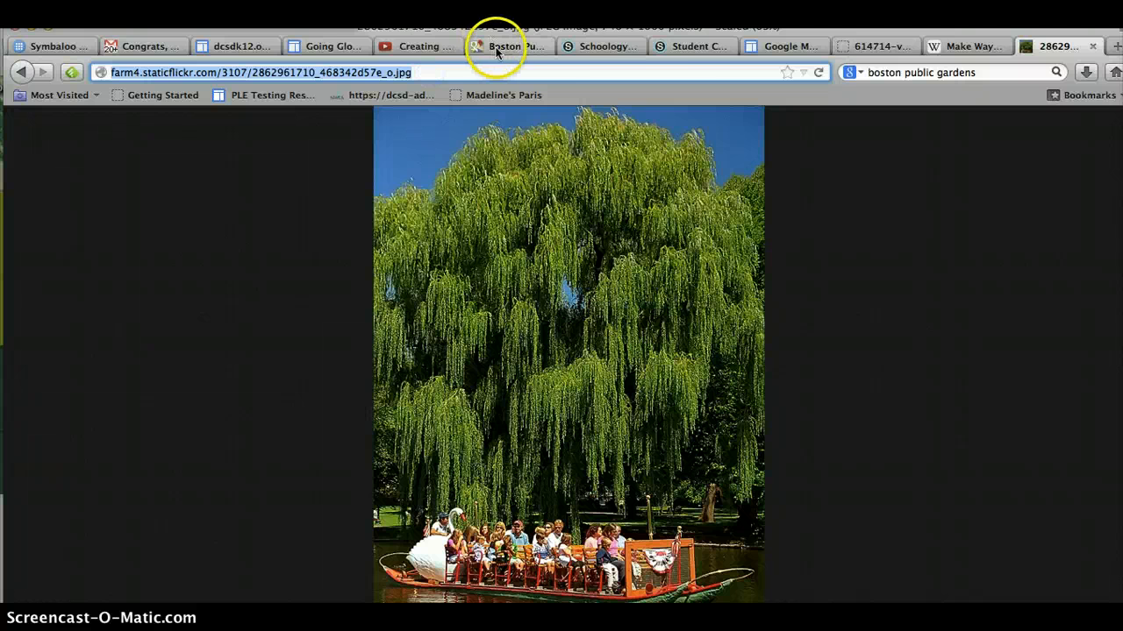
Step: In the map tab, start a new line in the Boston Public Garden description and insert the photo by its URL
left_click(522, 49)
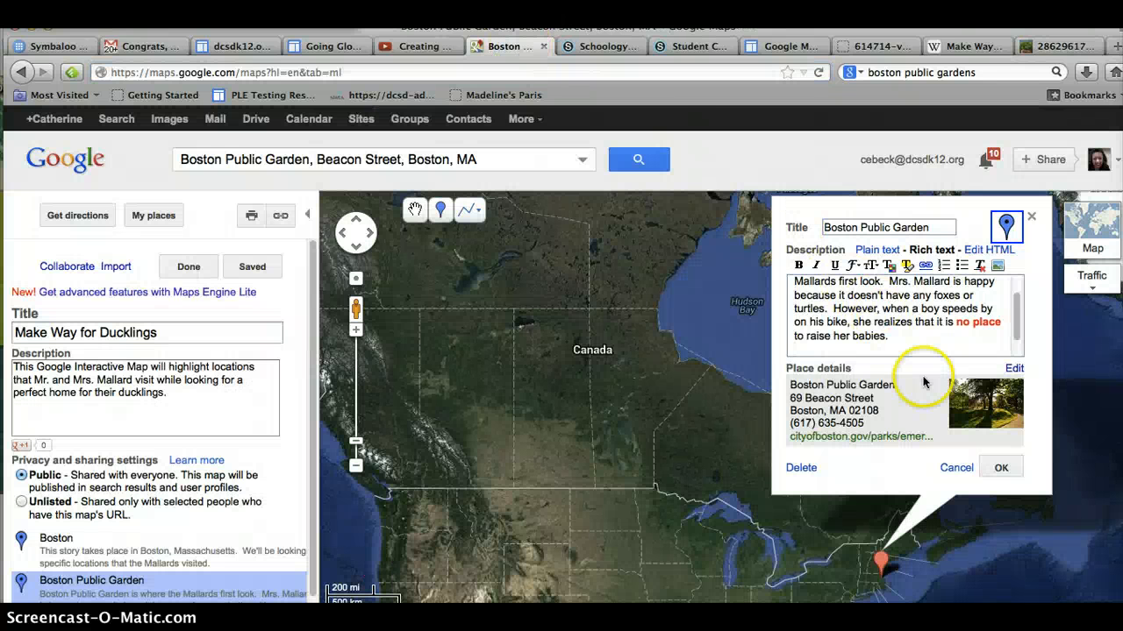
key("Return")
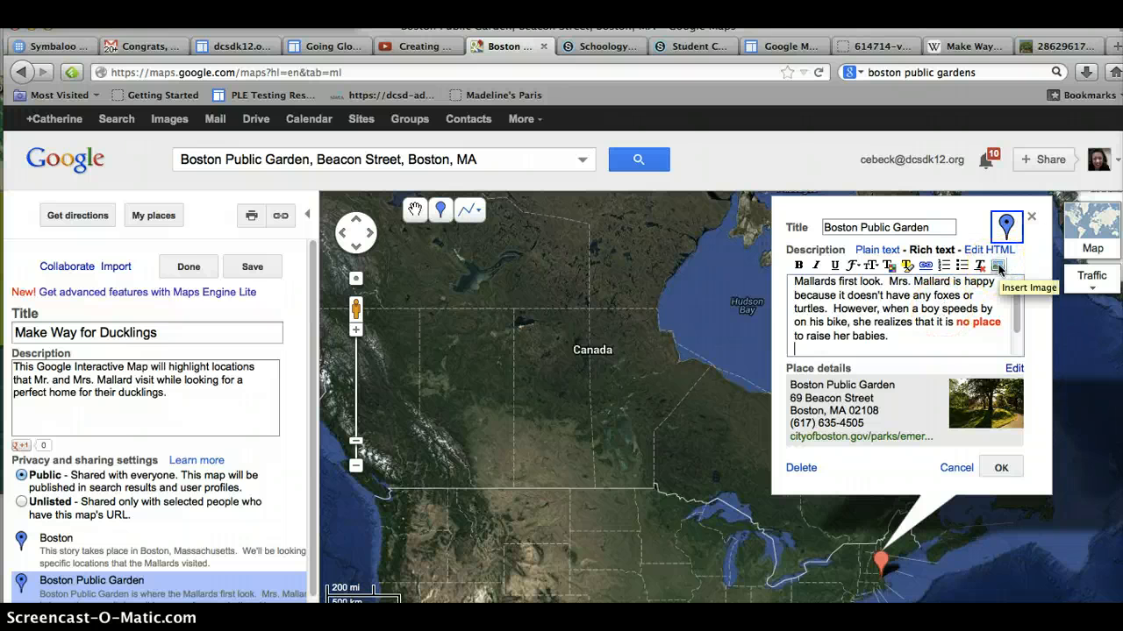
left_click(999, 268)
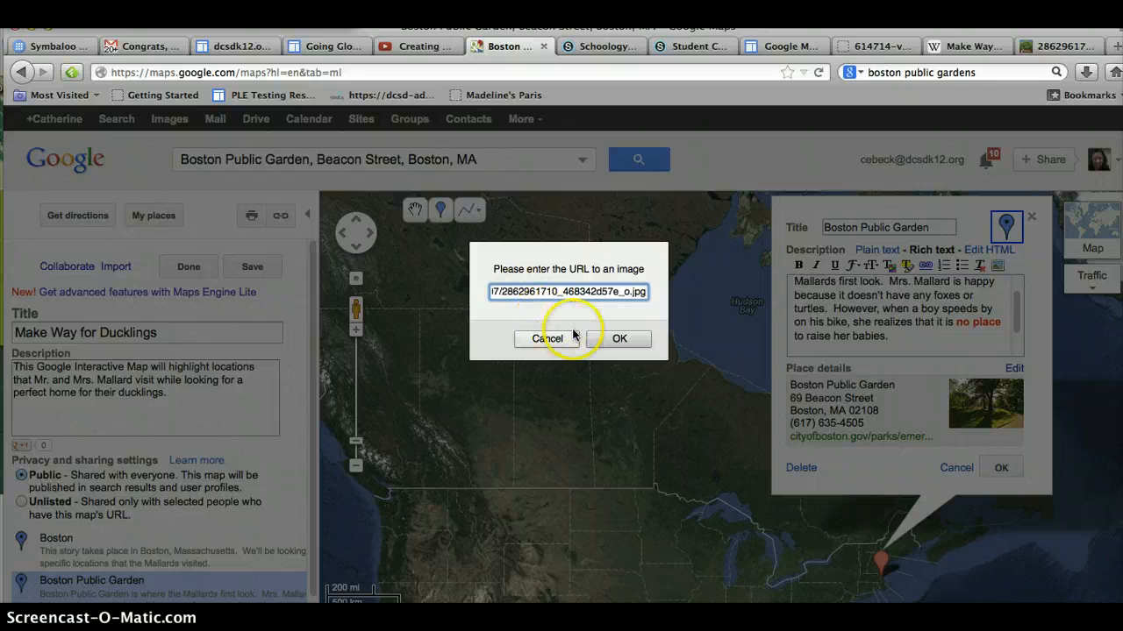
left_click(606, 339)
left_click(827, 325)
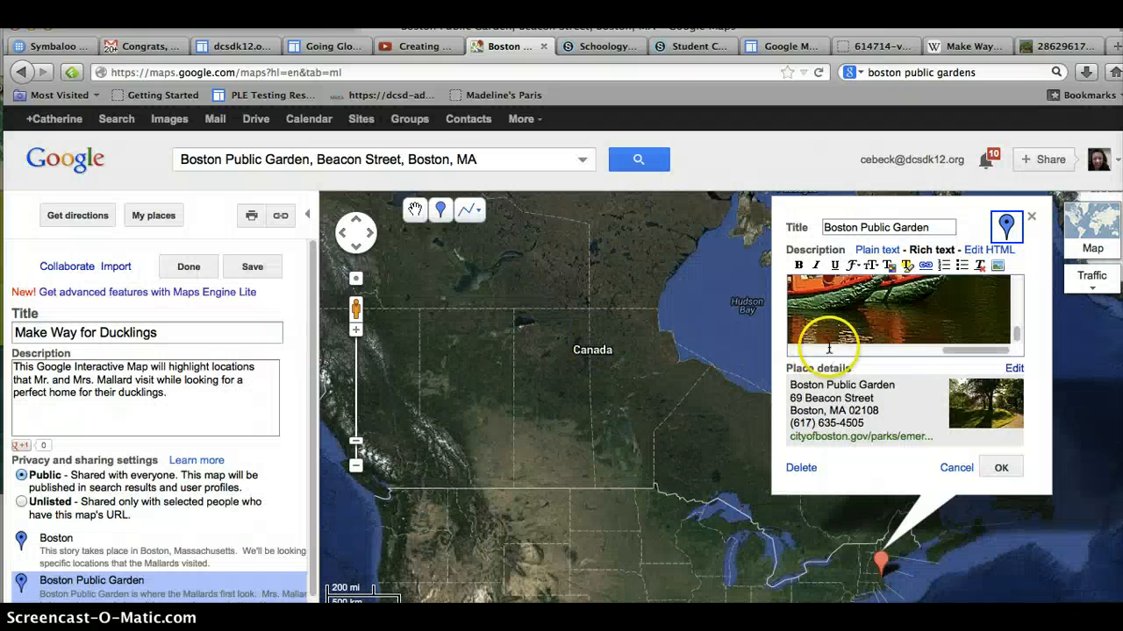
Step: Review the description, confirm the Boston Public Garden placemark, and finish editing the map
scroll(861, 317, "up", 8)
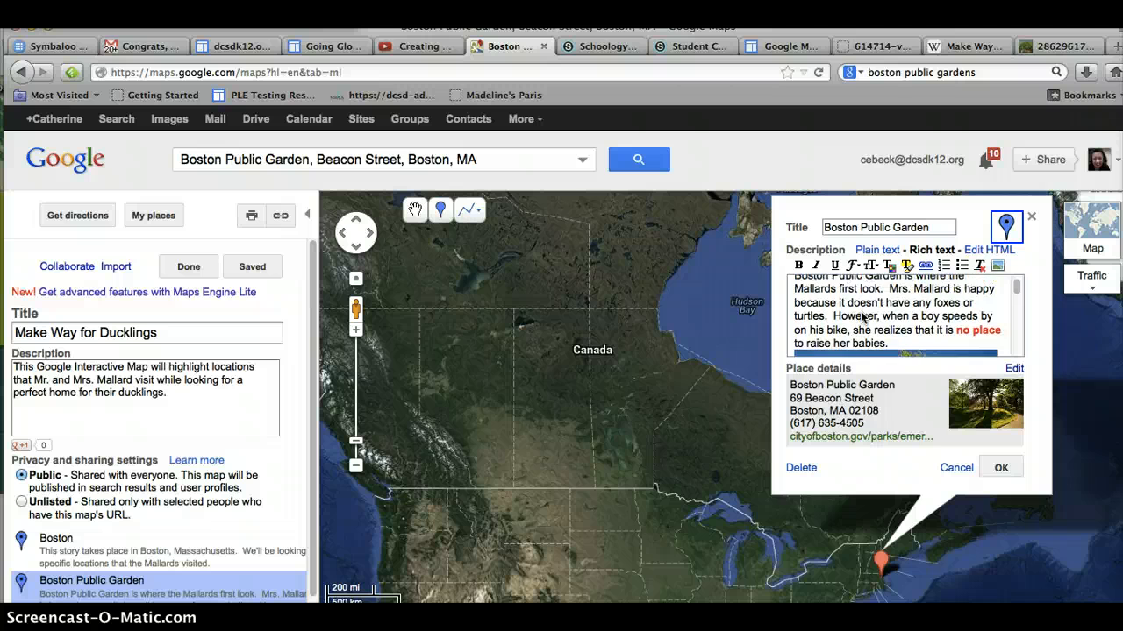
scroll(860, 311, "down", 1)
left_click(1002, 467)
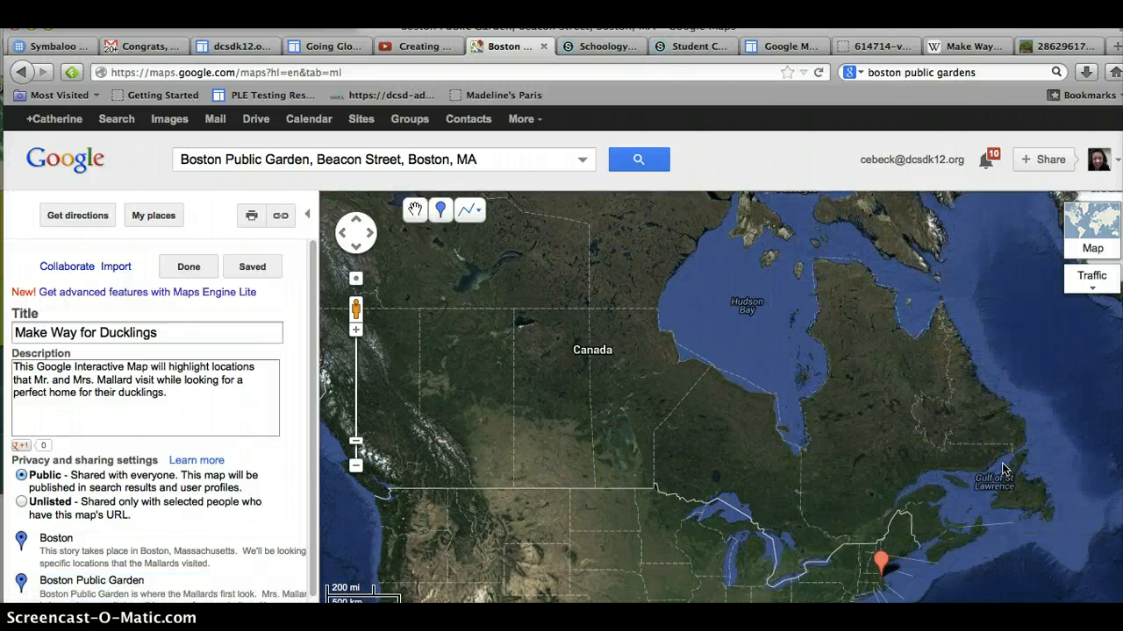
left_click(200, 269)
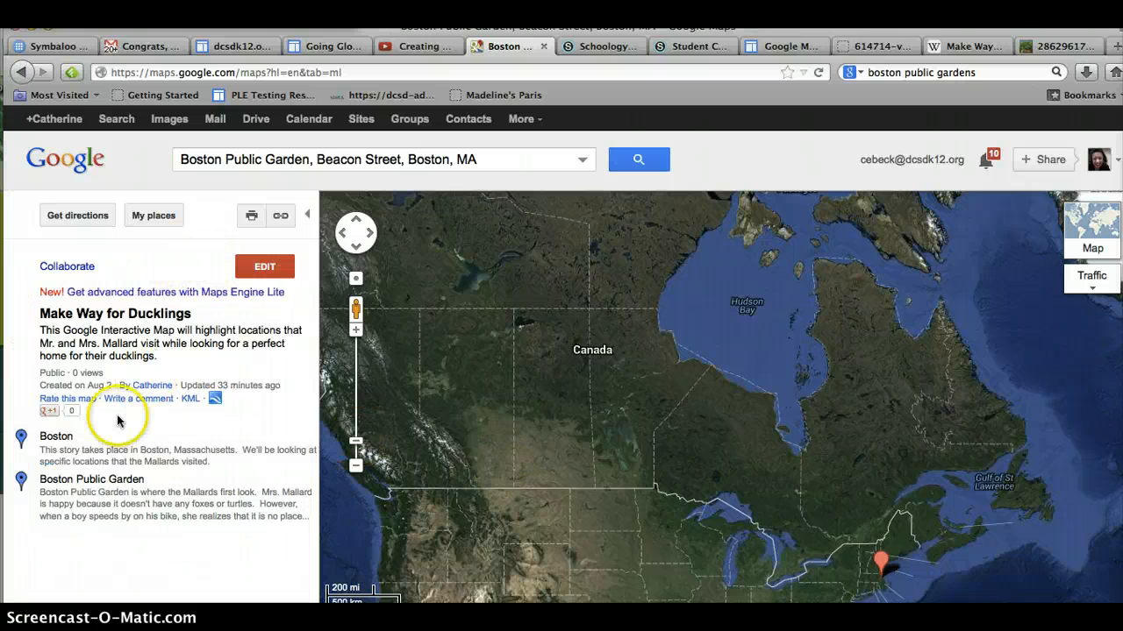
Step: Open the Boston Public Garden placemark and scroll its info window to view the inserted photo
left_click(97, 483)
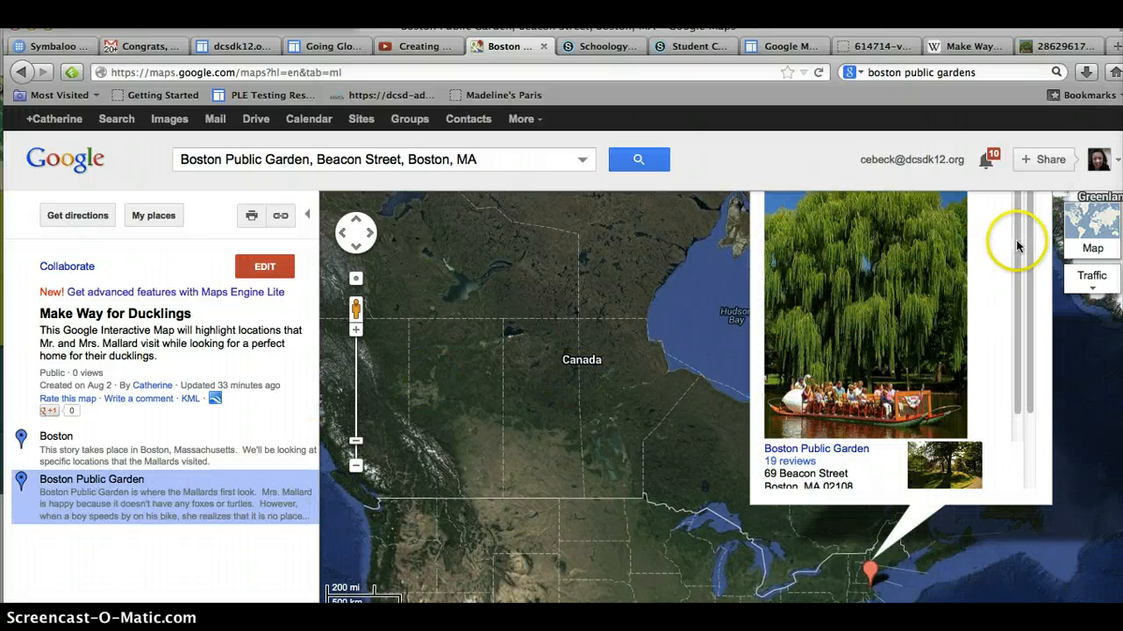
left_click_drag(1017, 244, 1017, 314)
left_click_drag(1009, 239, 1009, 179)
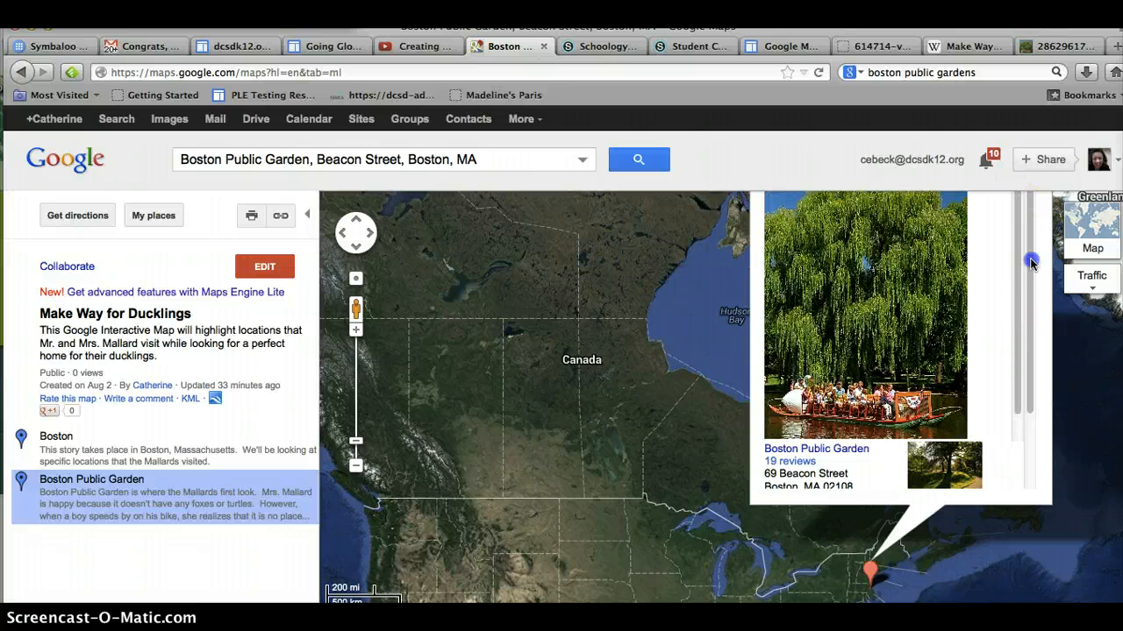
left_click_drag(1030, 262, 1026, 188)
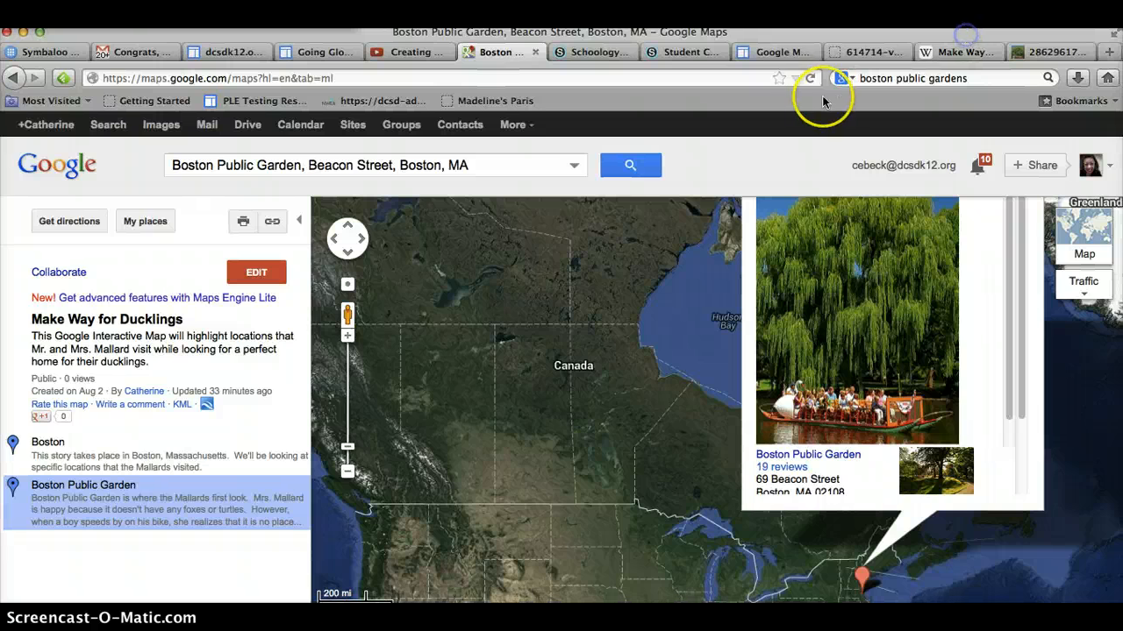
Step: Reload the page and reopen the Make Way for Ducklings map from My places
left_click(810, 77)
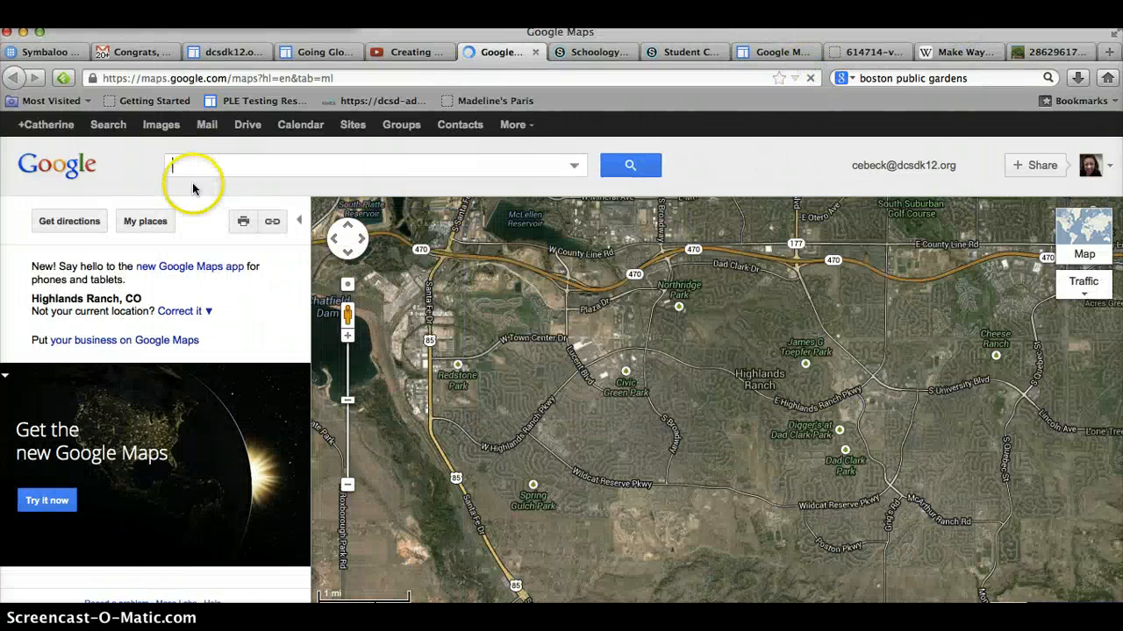
left_click(145, 222)
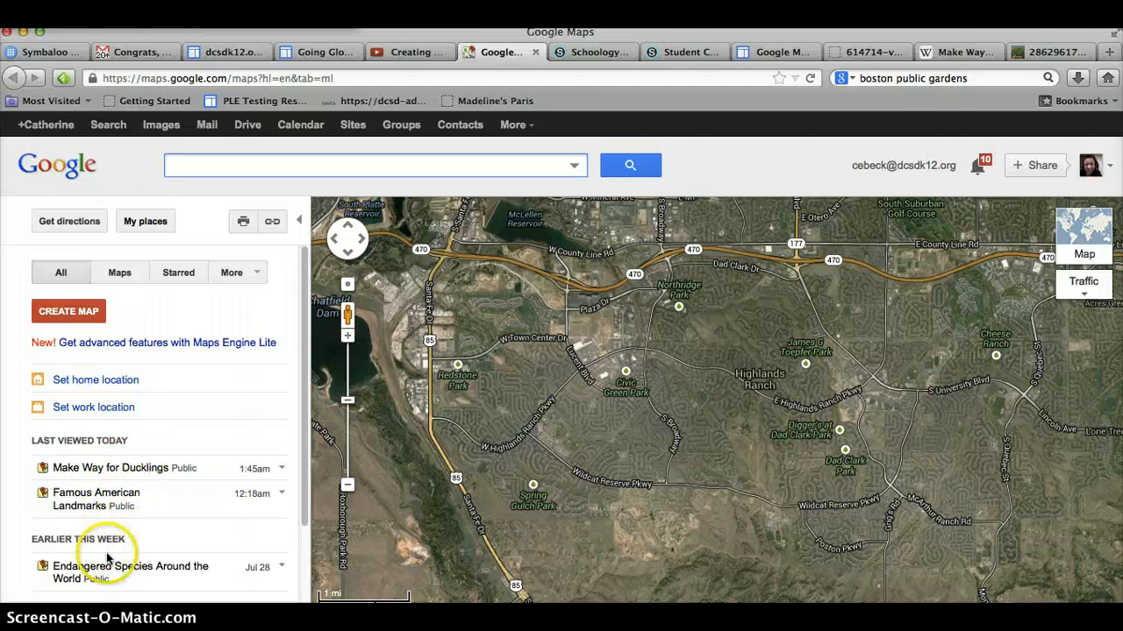
left_click(110, 470)
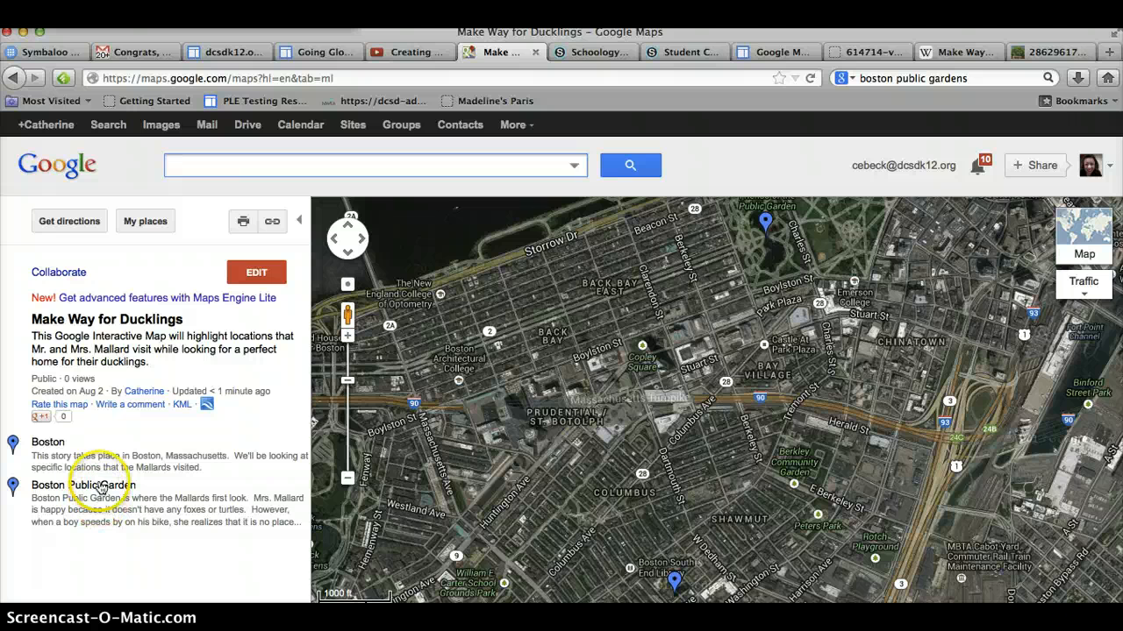
Step: Zoom out, open the Boston Public Garden placemark, and scroll its info window to check the photo
left_click(347, 478)
left_click(347, 478)
left_click(347, 478)
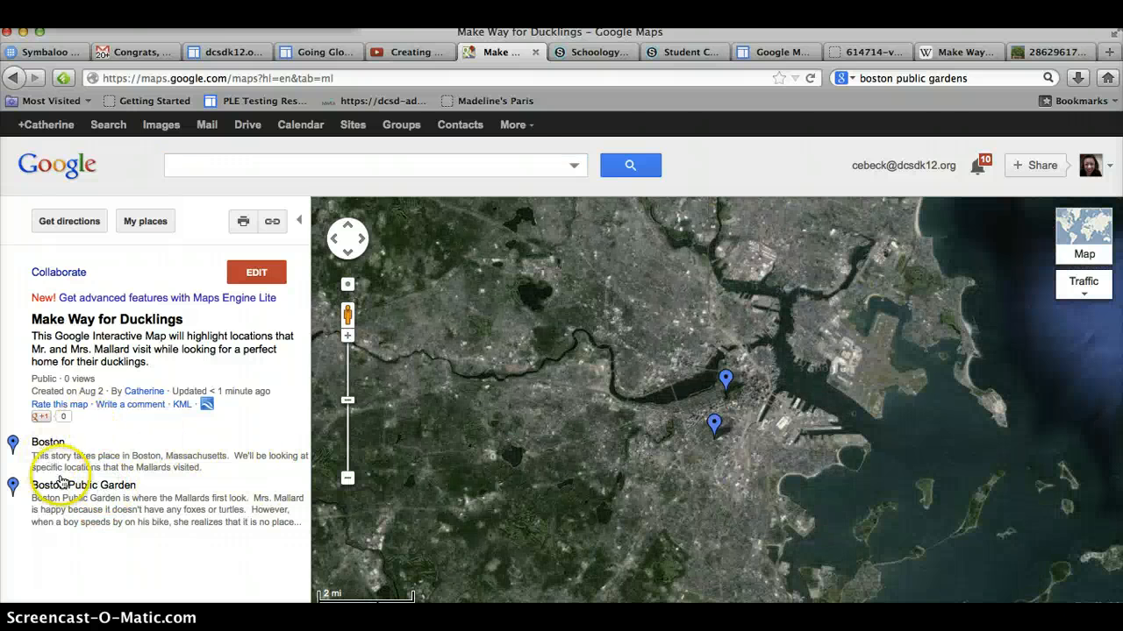
left_click(65, 488)
scroll(493, 410, "up", 3)
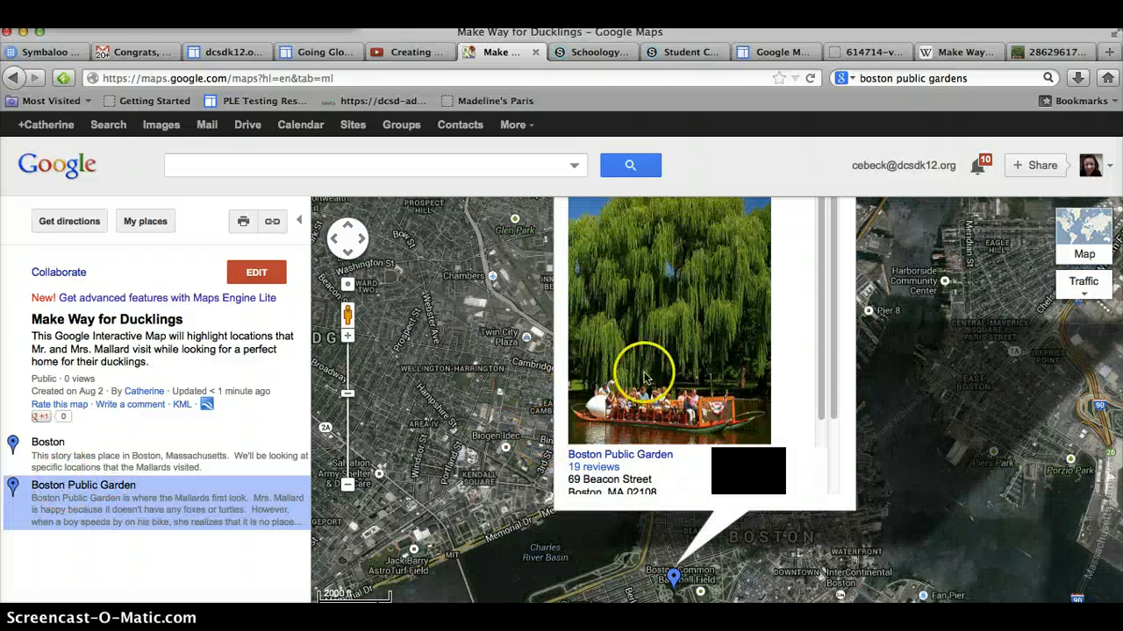
left_click_drag(822, 384, 840, 243)
left_click_drag(903, 32, 884, 62)
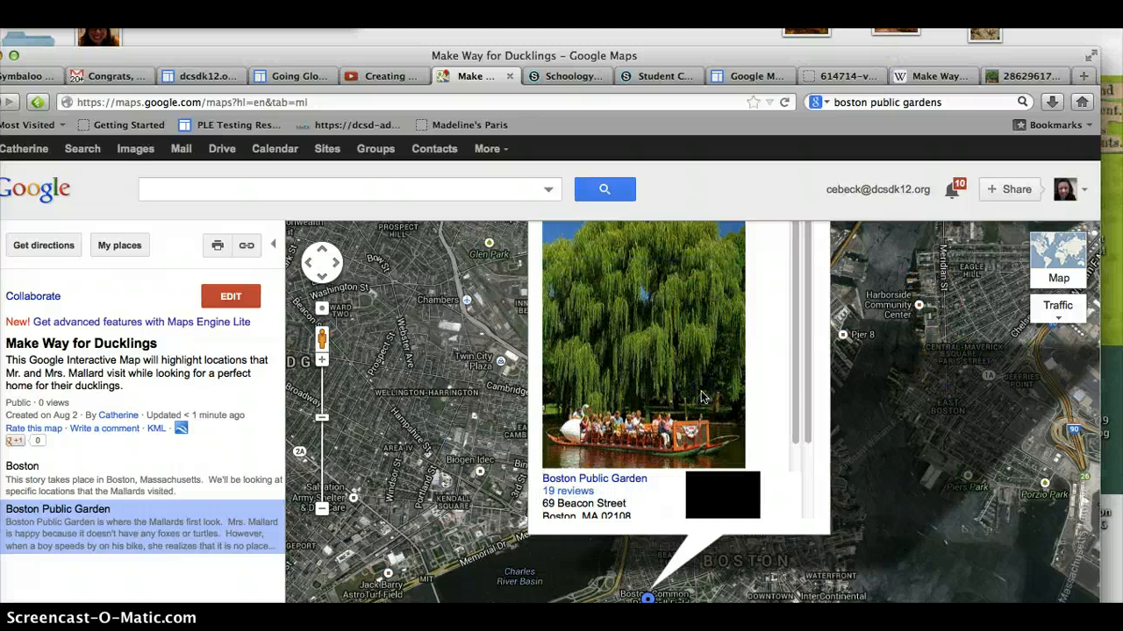
left_click(760, 371)
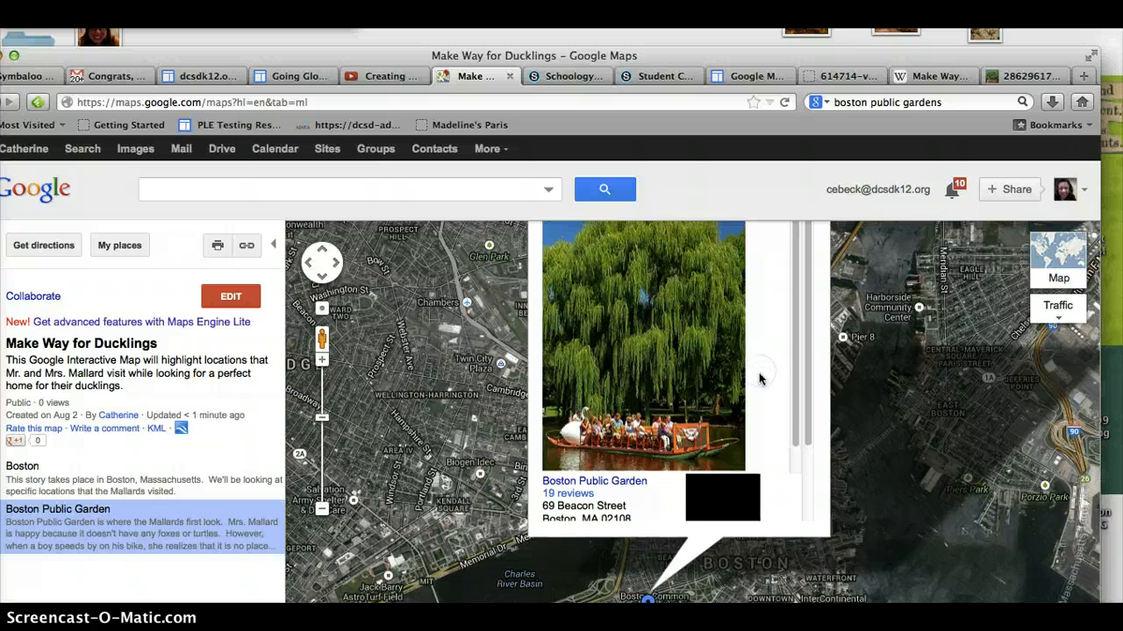
key("Down")
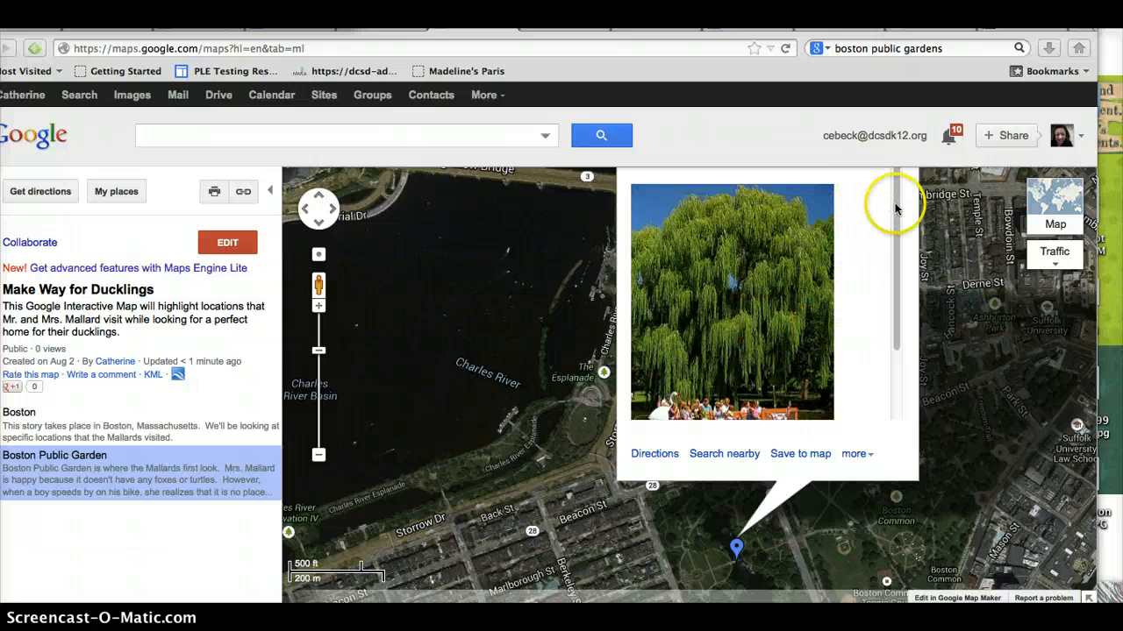
Step: Review the Boston and Boston Public Garden placemarks' info windows, scrolling through the garden's photo
left_click_drag(897, 239, 895, 188)
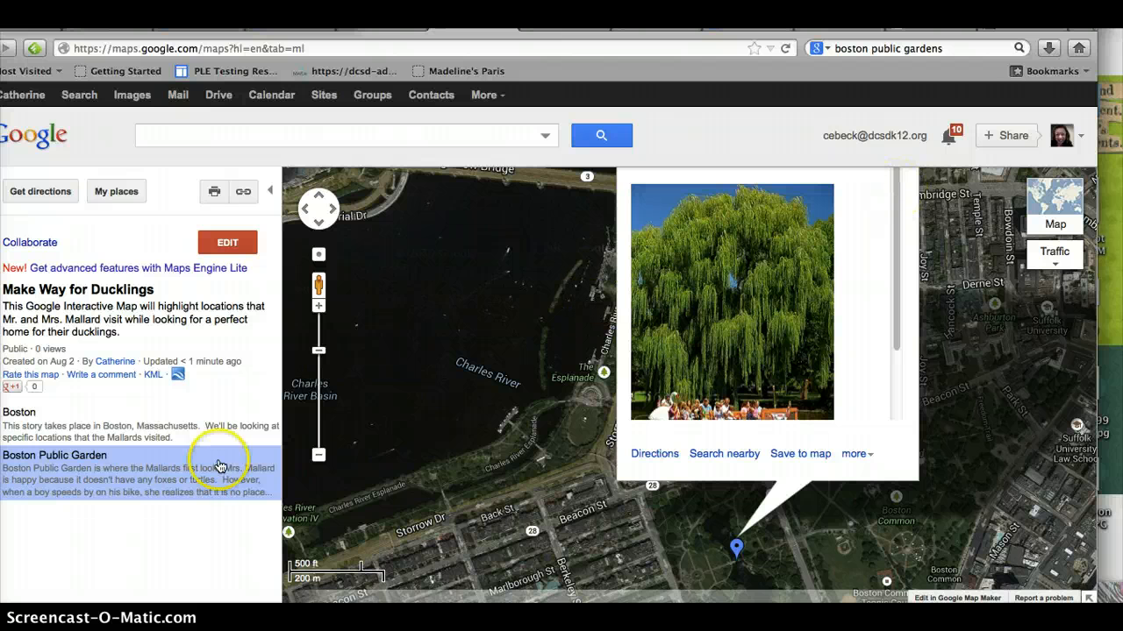
left_click(21, 412)
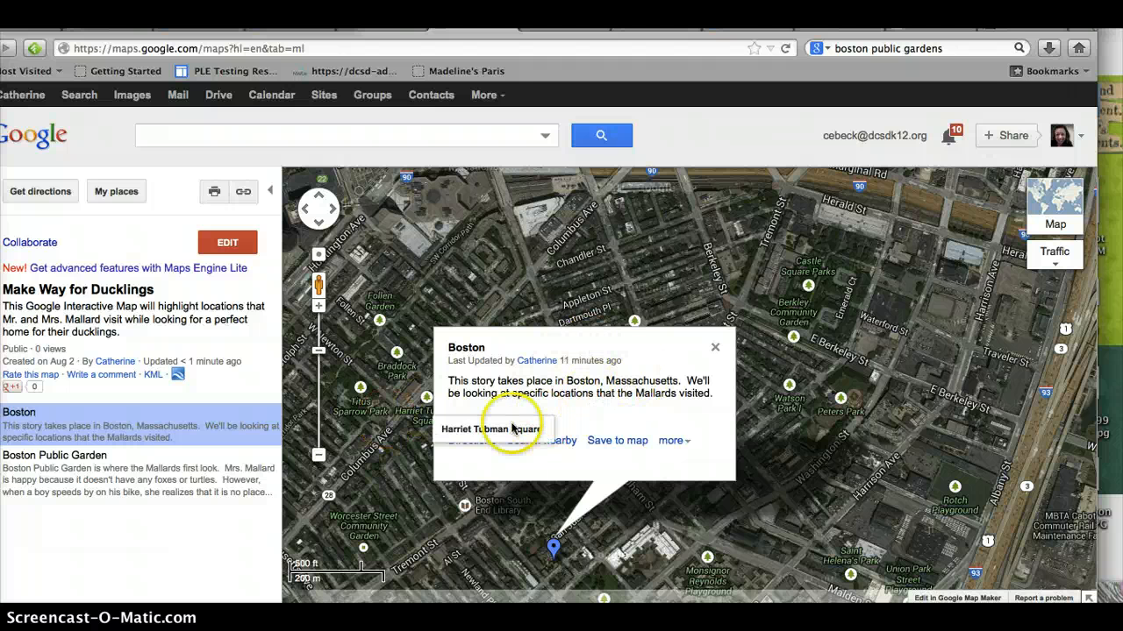
left_click(79, 456)
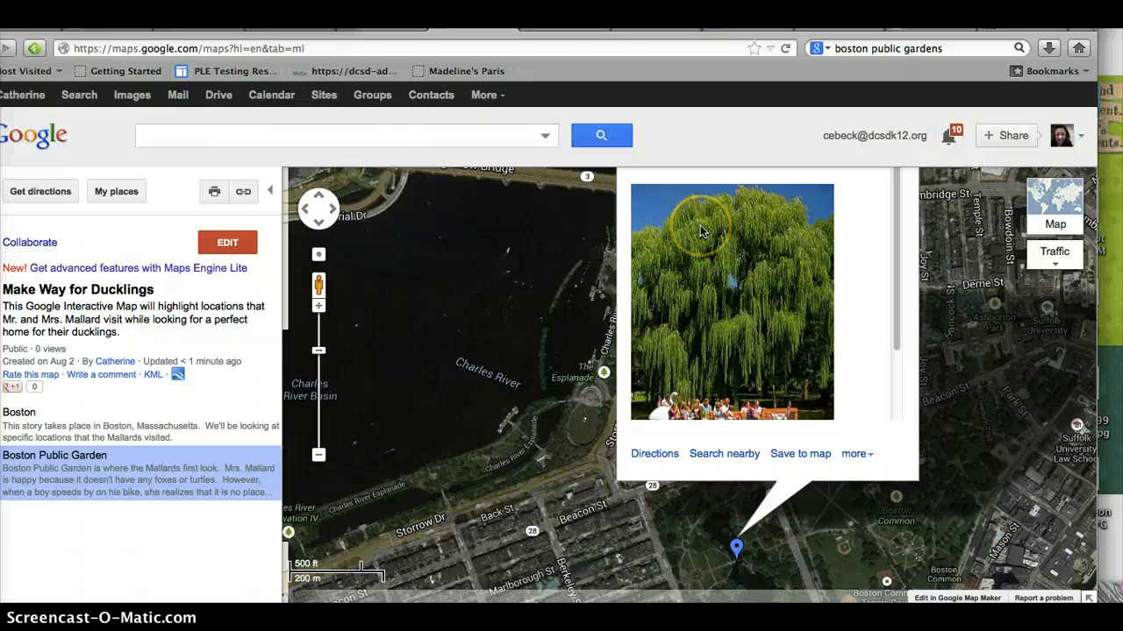
scroll(701, 231, "down", 3)
scroll(701, 231, "up", 3)
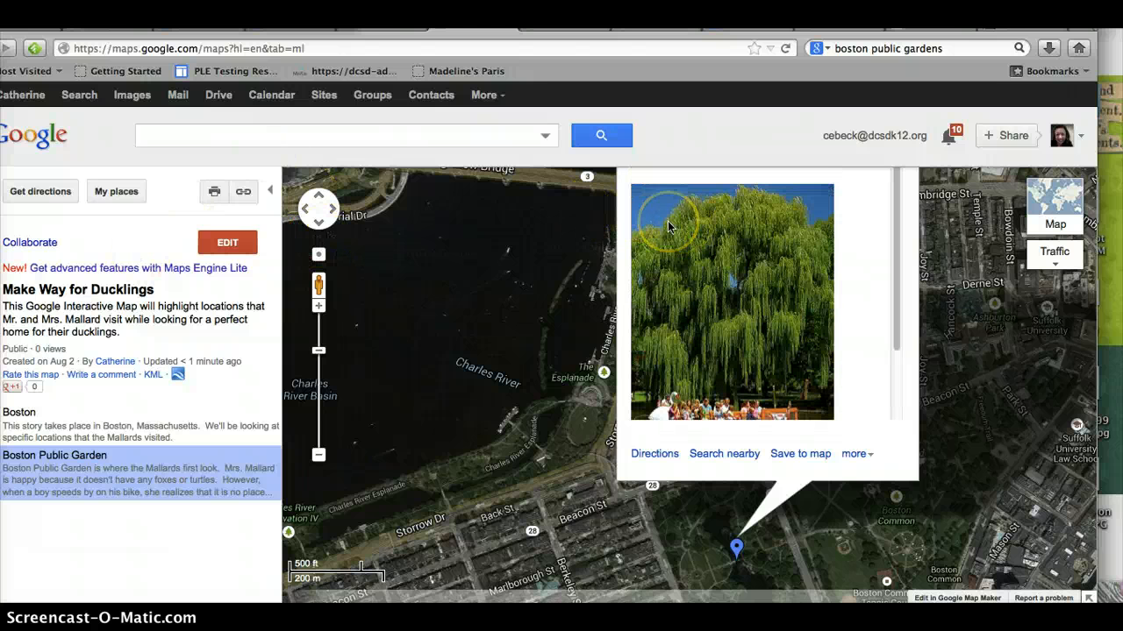
scroll(669, 226, "down", 2)
scroll(668, 226, "up", 2)
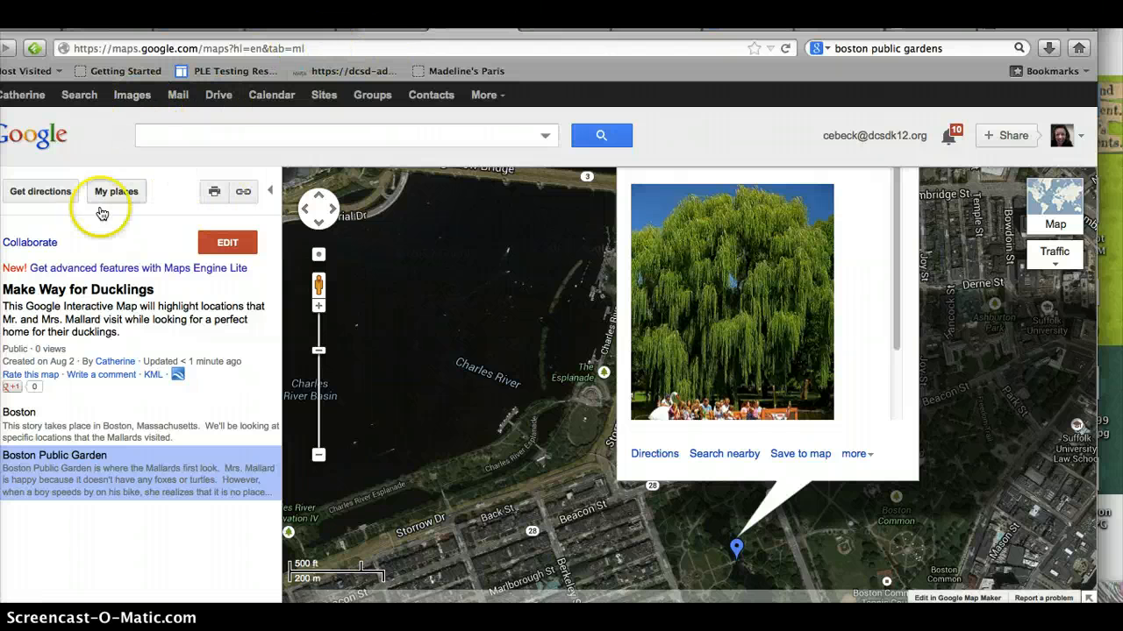
Step: Edit the Boston Public Garden placemark's place details to turn off Show photo, then confirm the placemark
left_click(227, 244)
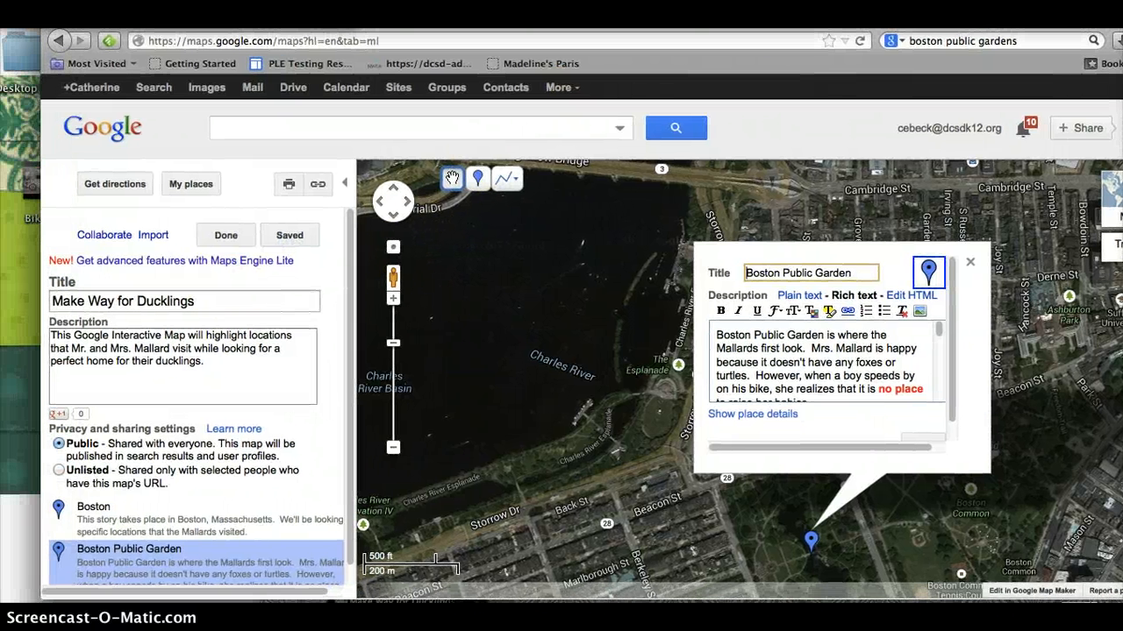
left_click(733, 414)
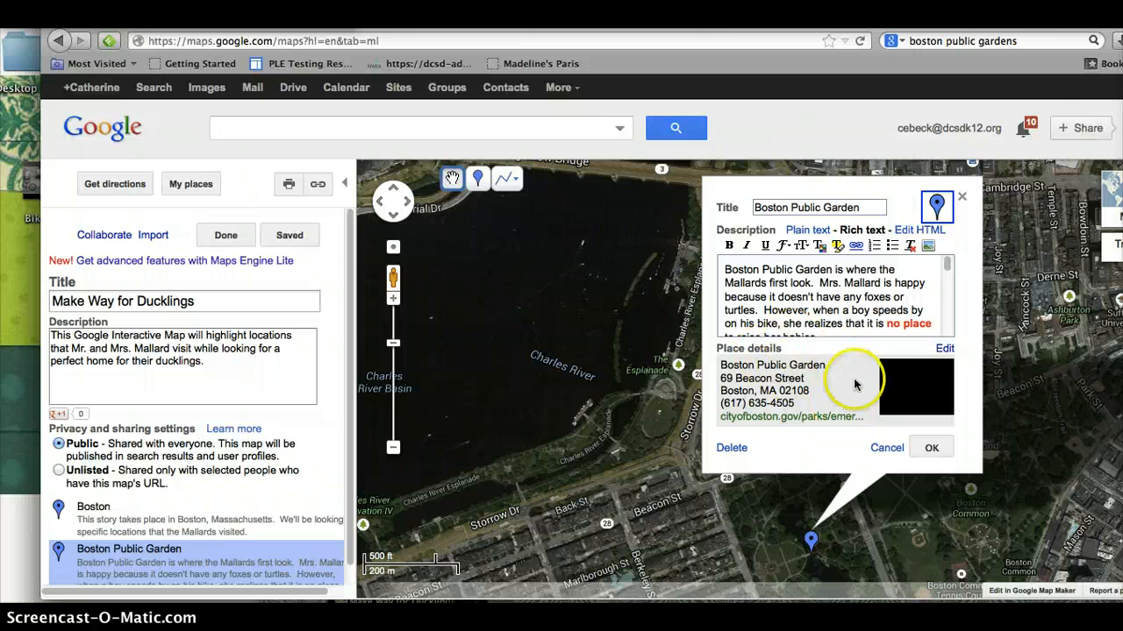
left_click(945, 350)
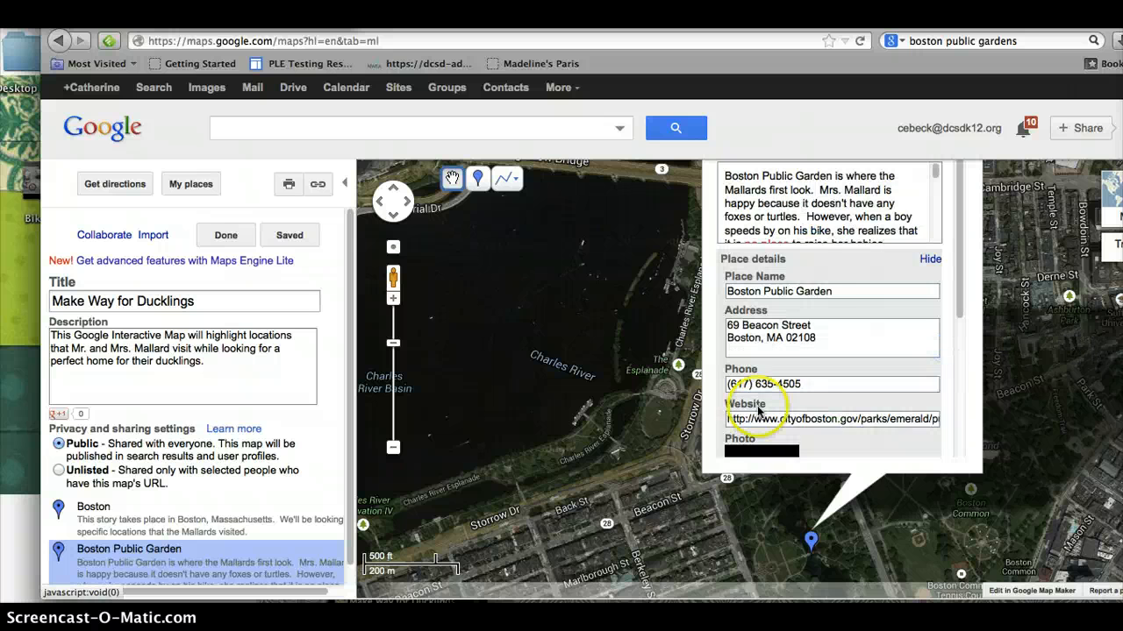
scroll(858, 358, "down", 3)
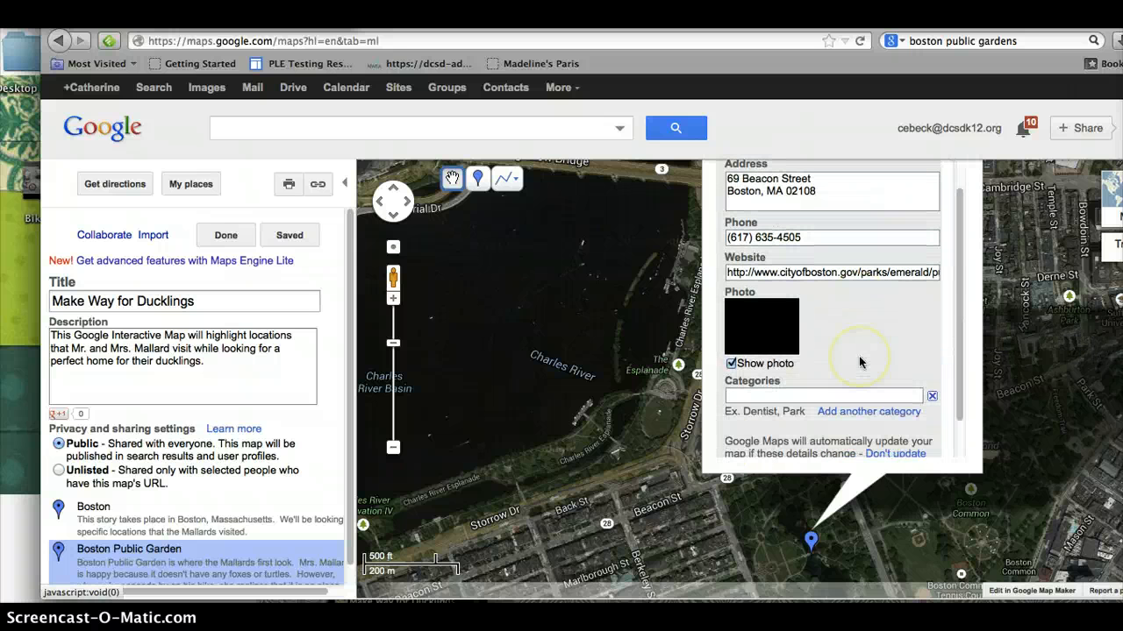
left_click(733, 363)
scroll(761, 447, "down", 1)
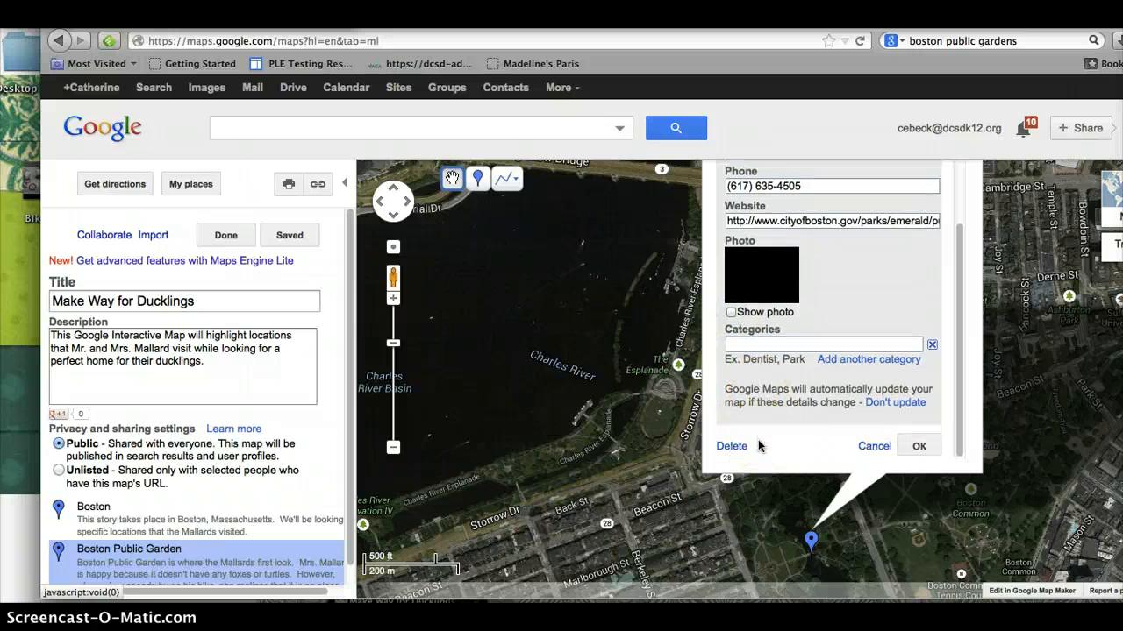
scroll(759, 421, "up", 4)
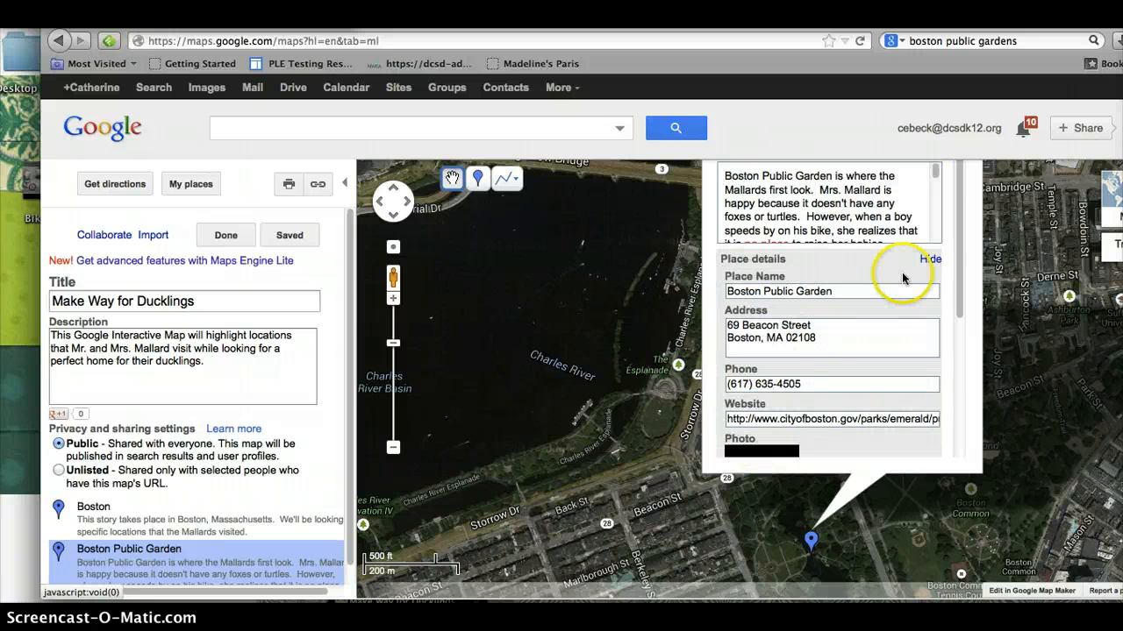
left_click(933, 259)
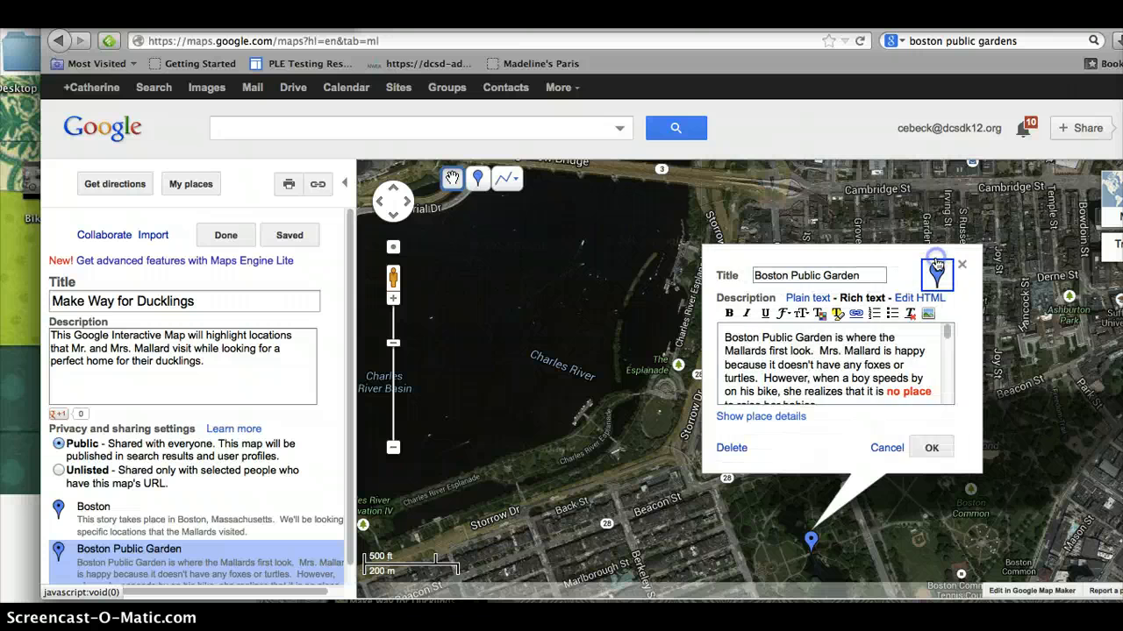
left_click(942, 448)
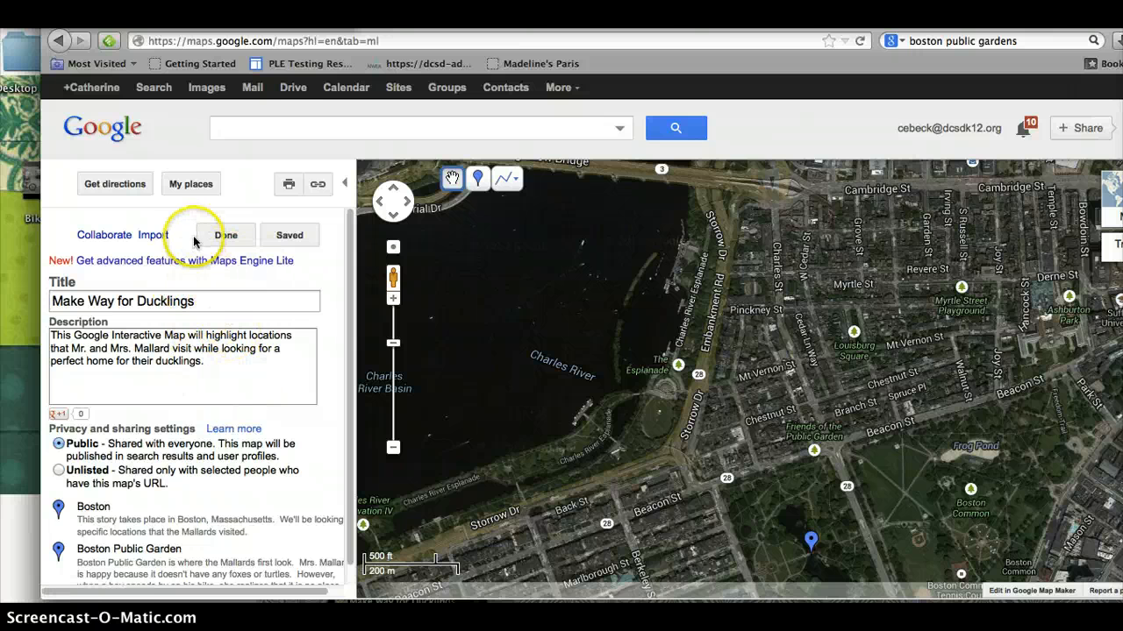
Step: Search the map for Massachusetts State House, Beacon Street, Boston, MA and zoom in on it
left_click(290, 129)
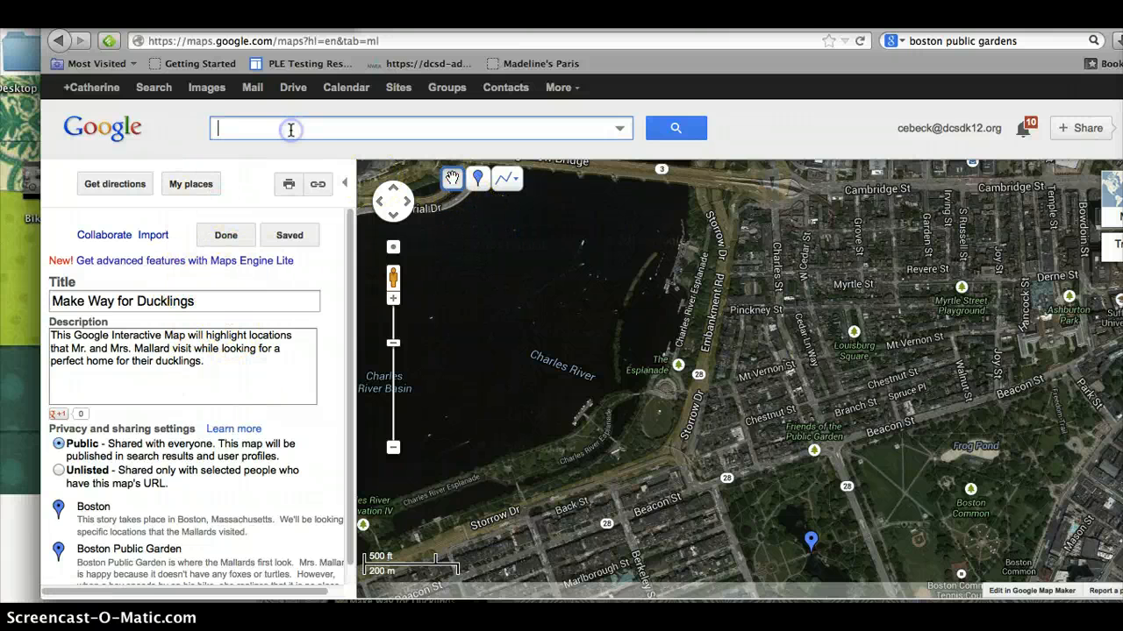
type("massa")
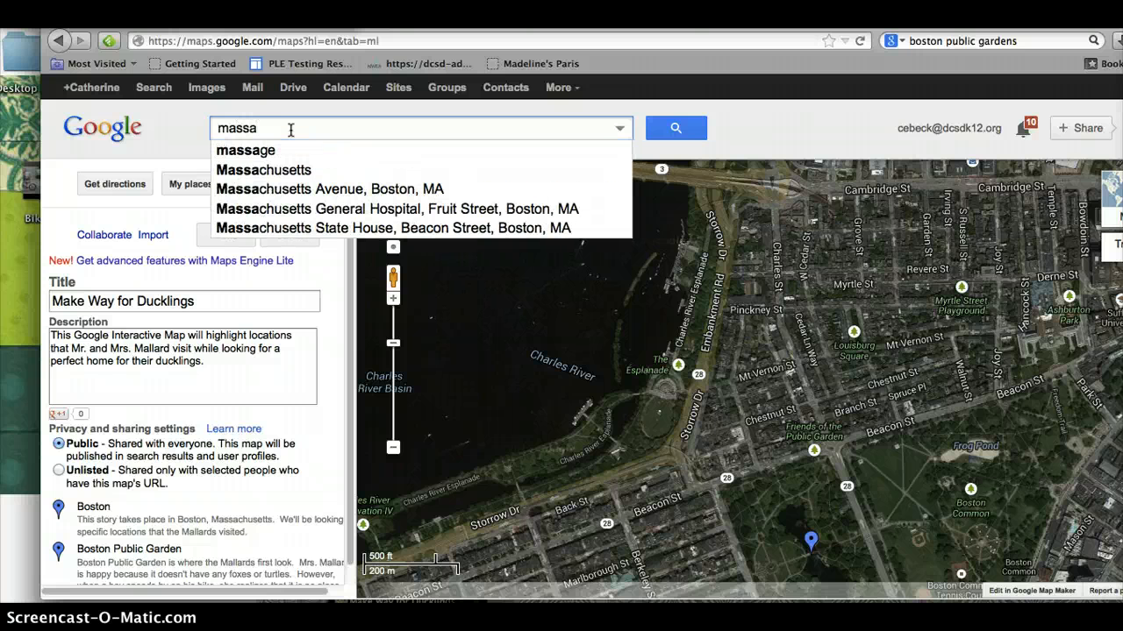
left_click(312, 228)
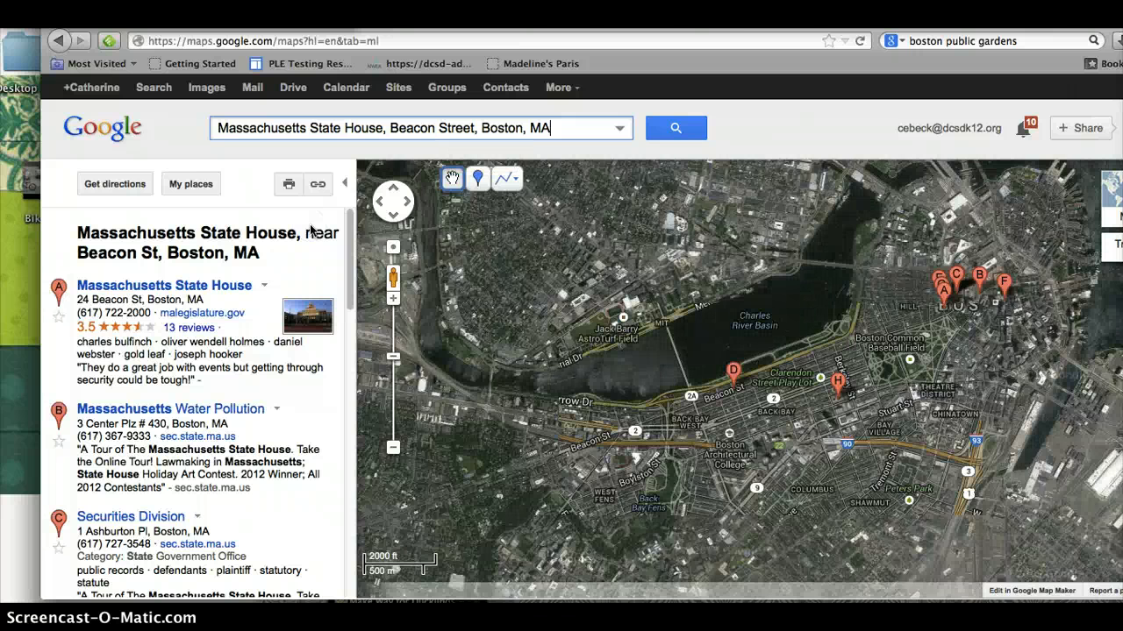
left_click(197, 288)
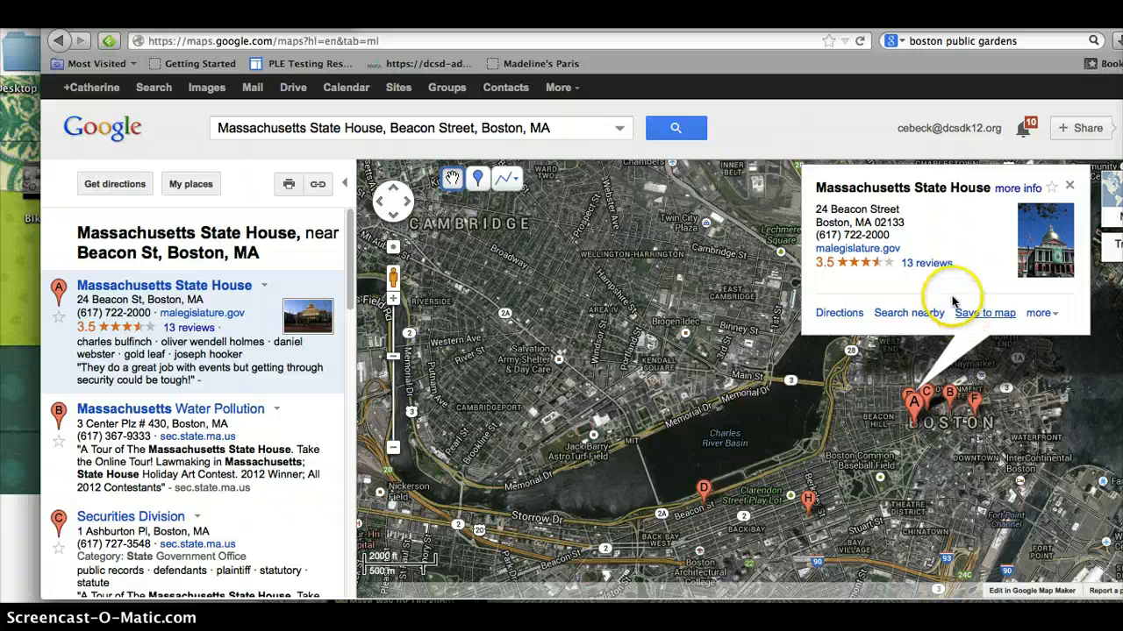
mouse_move(914, 416)
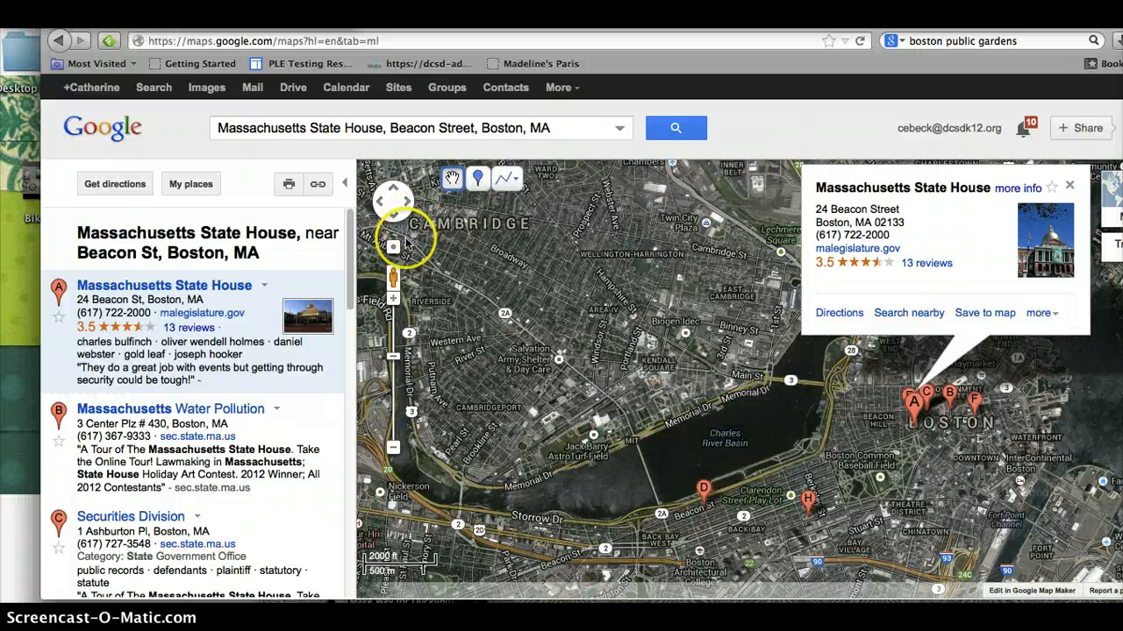
left_click(394, 299)
left_click(393, 299)
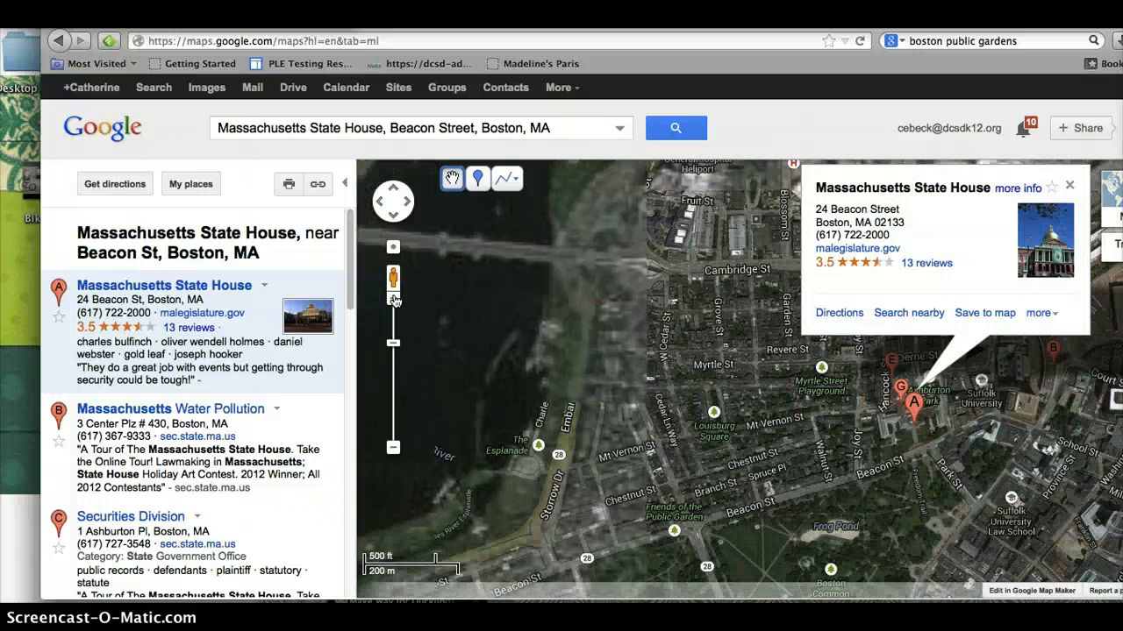
Step: Add a placemark on the State House titled Massachusettes State House, described 'Mr. and Mrs. Mallard fly over the State House.'
left_click(478, 178)
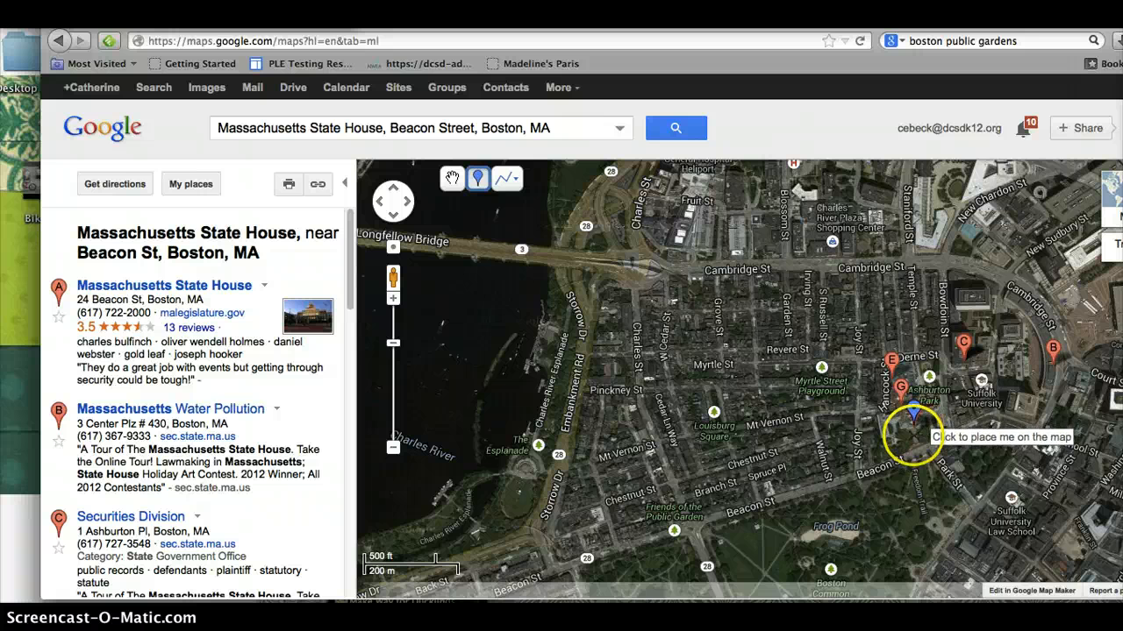
left_click(912, 436)
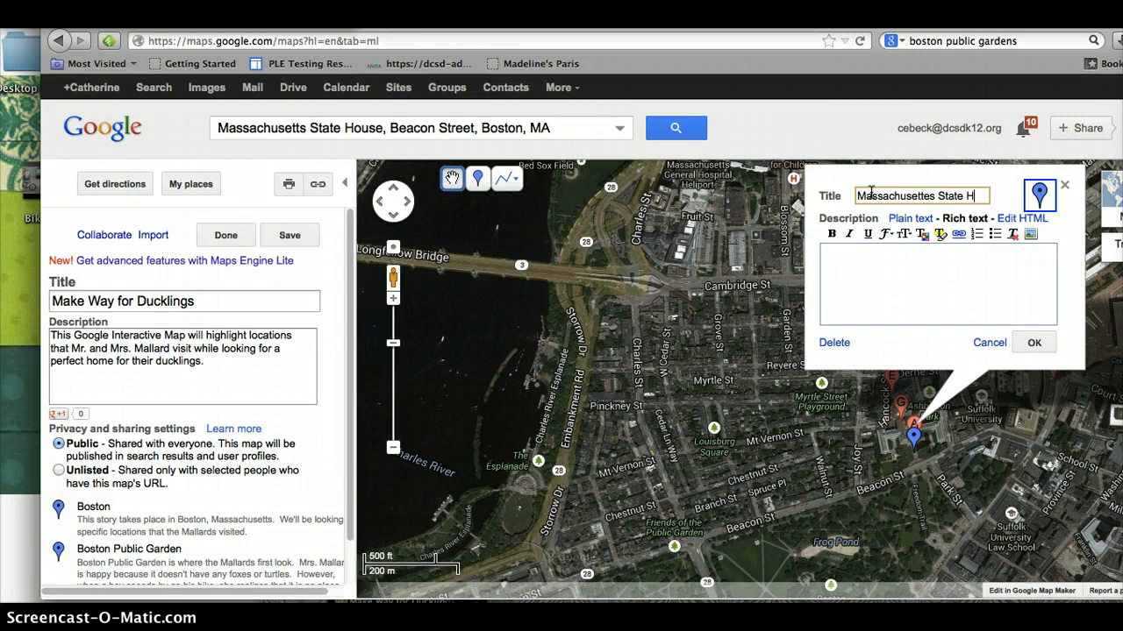
type("ouse")
left_click(866, 259)
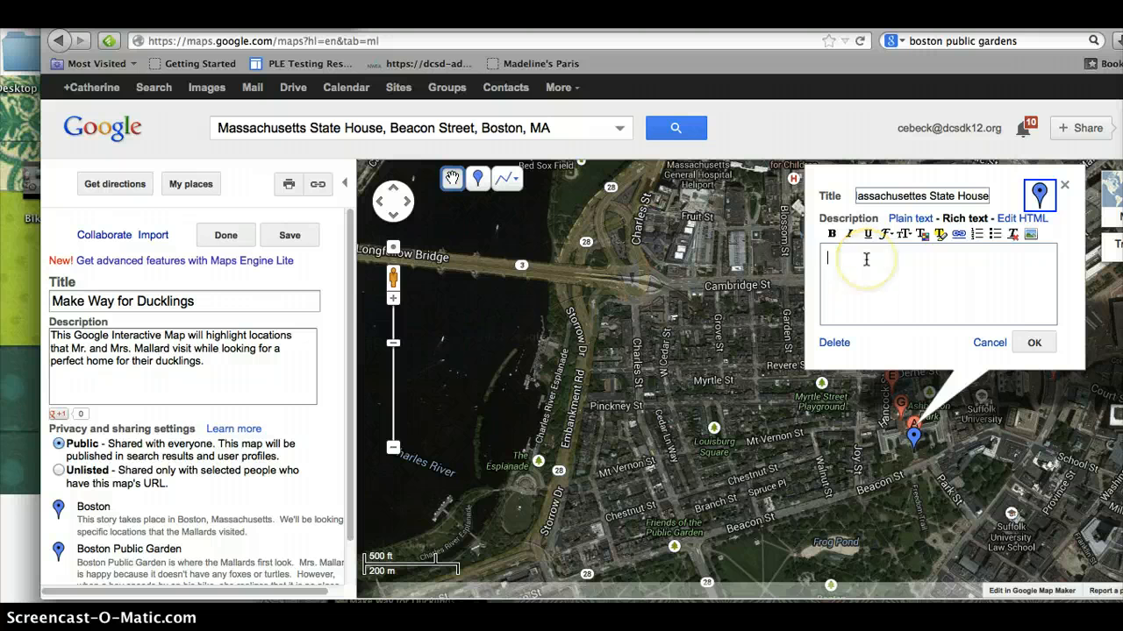
type("M")
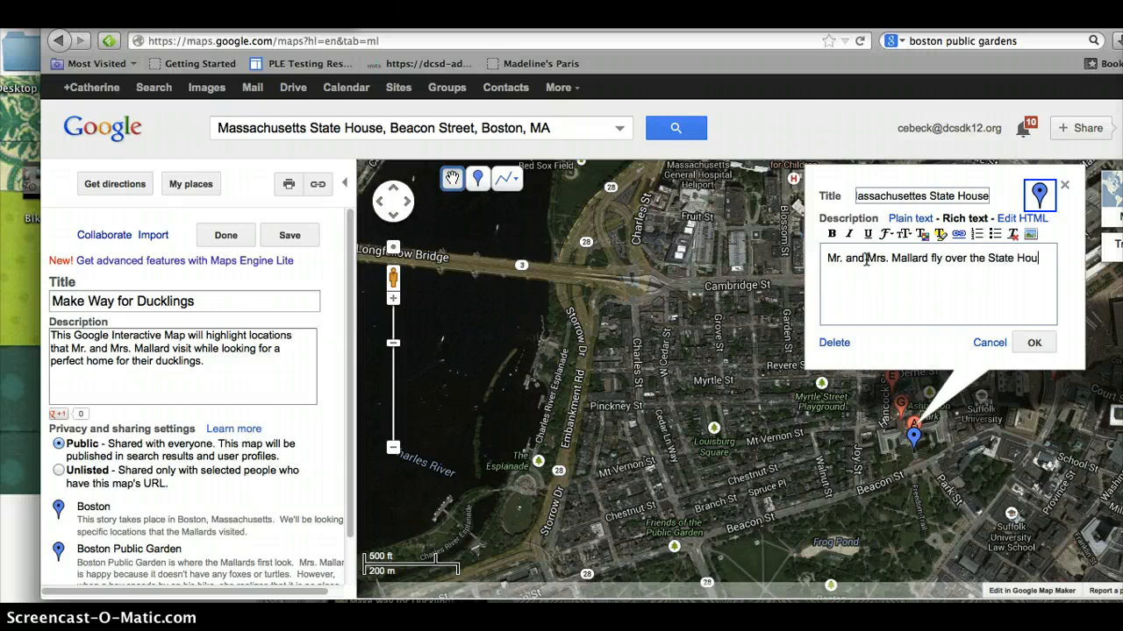
type("se.")
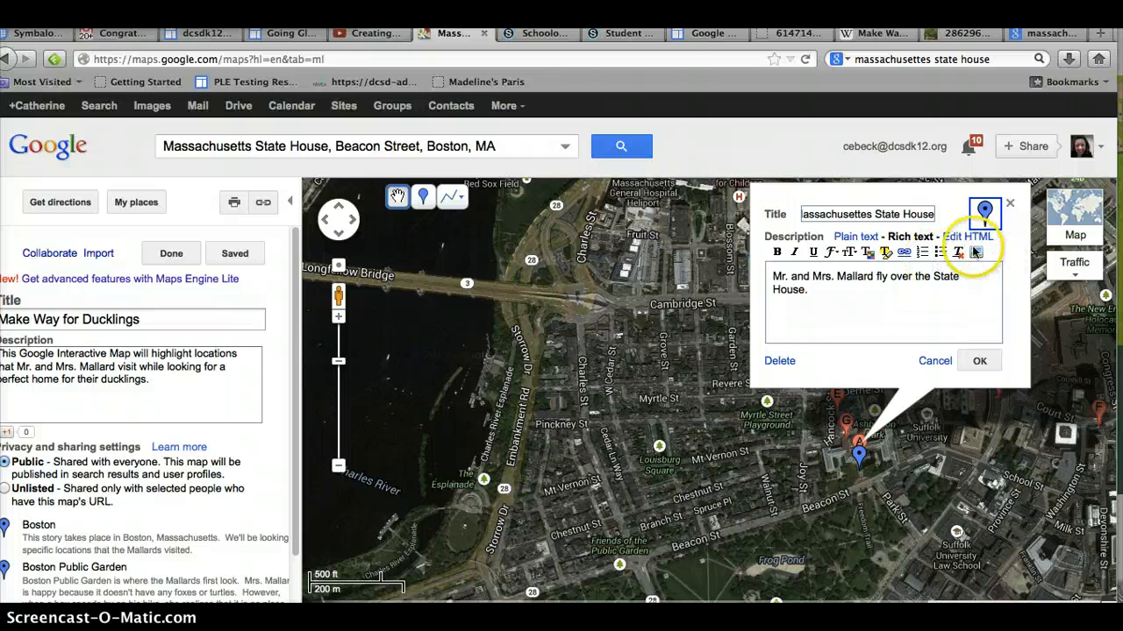
Step: Insert an image into the description from the pasted 250px-Mass_statehouse_eb1.jpg URL
left_click(976, 254)
left_click(546, 279)
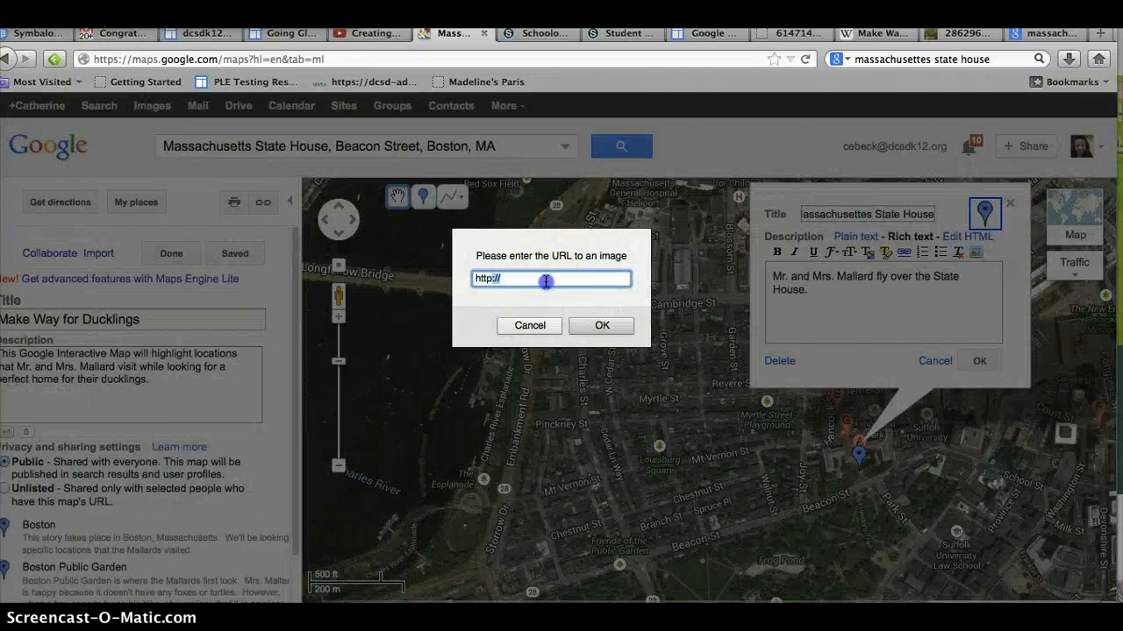
key("BackSpace")
key("BackSpace")
key("BackSpace")
key("BackSpace")
key("super+v")
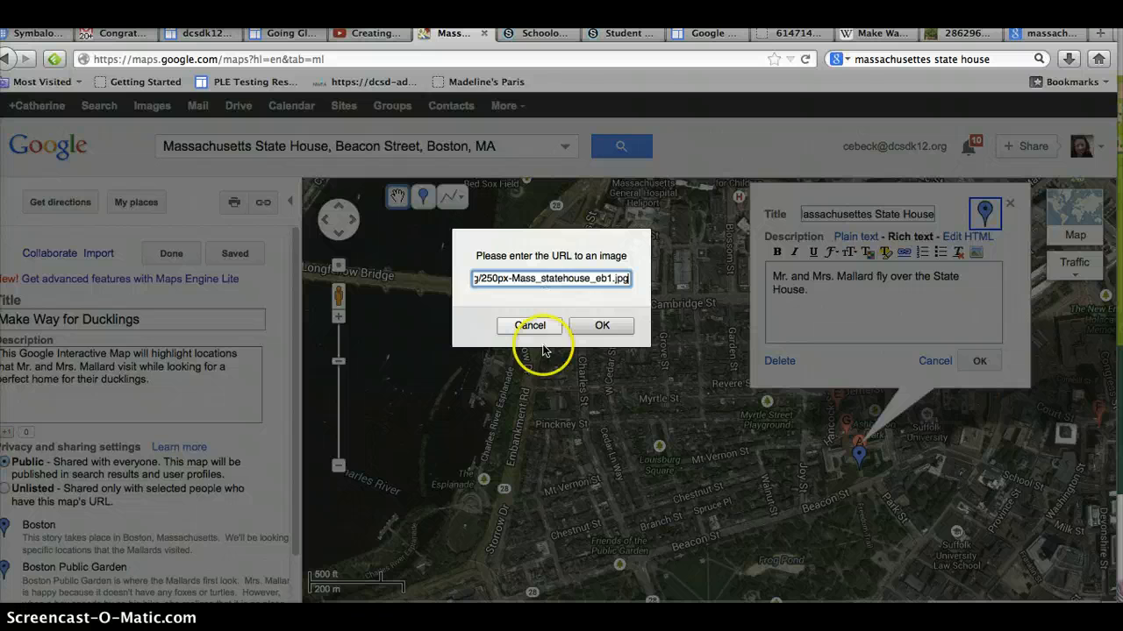
left_click(602, 325)
Step: Add the line 'Click here to visit the State House web site.' below the image
left_click(841, 311)
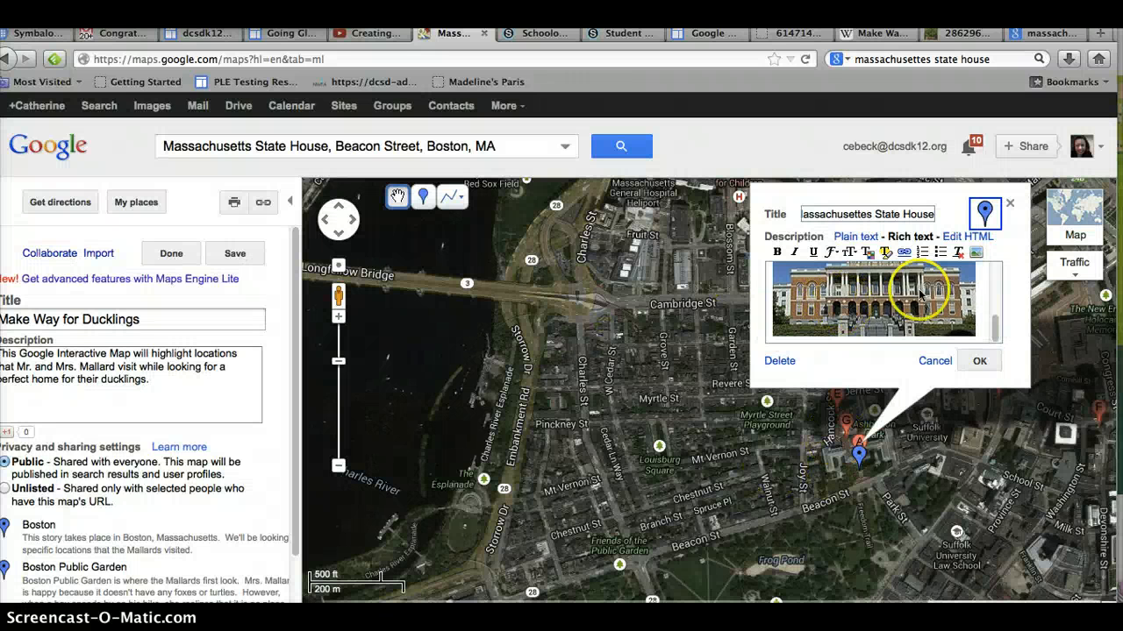
key("Return")
key("Return")
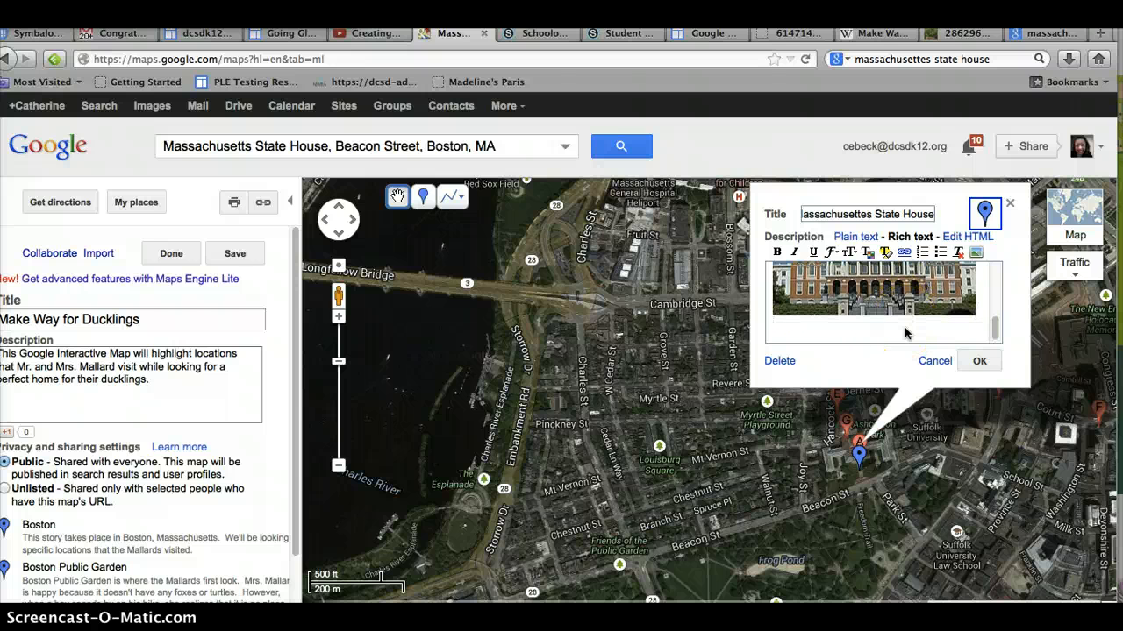
type("Click her to visit the State")
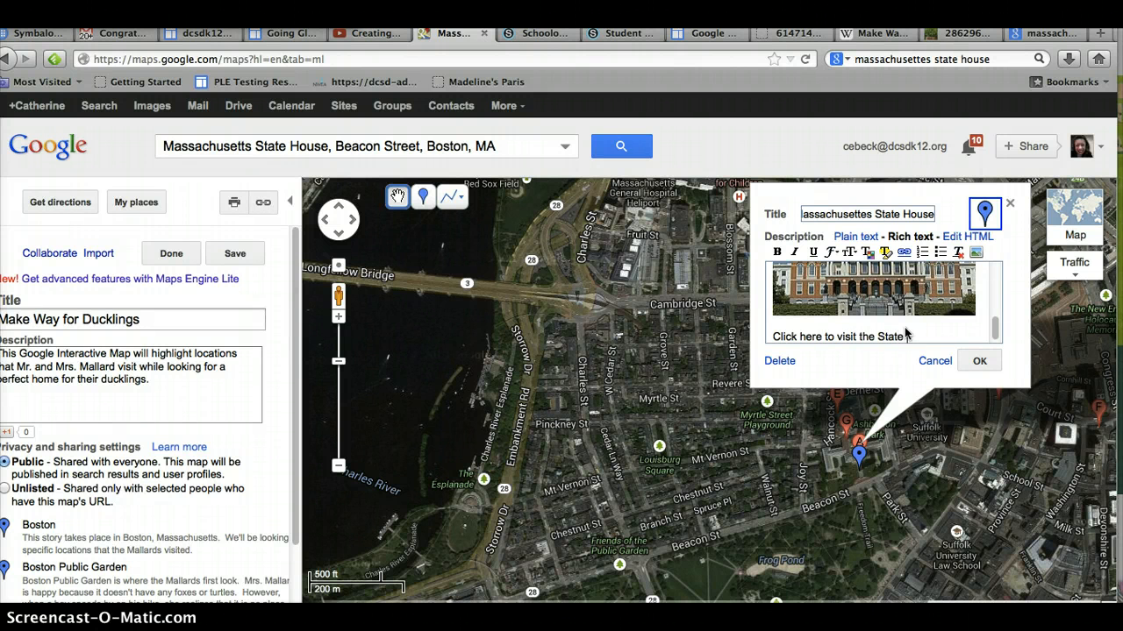
type("ite.")
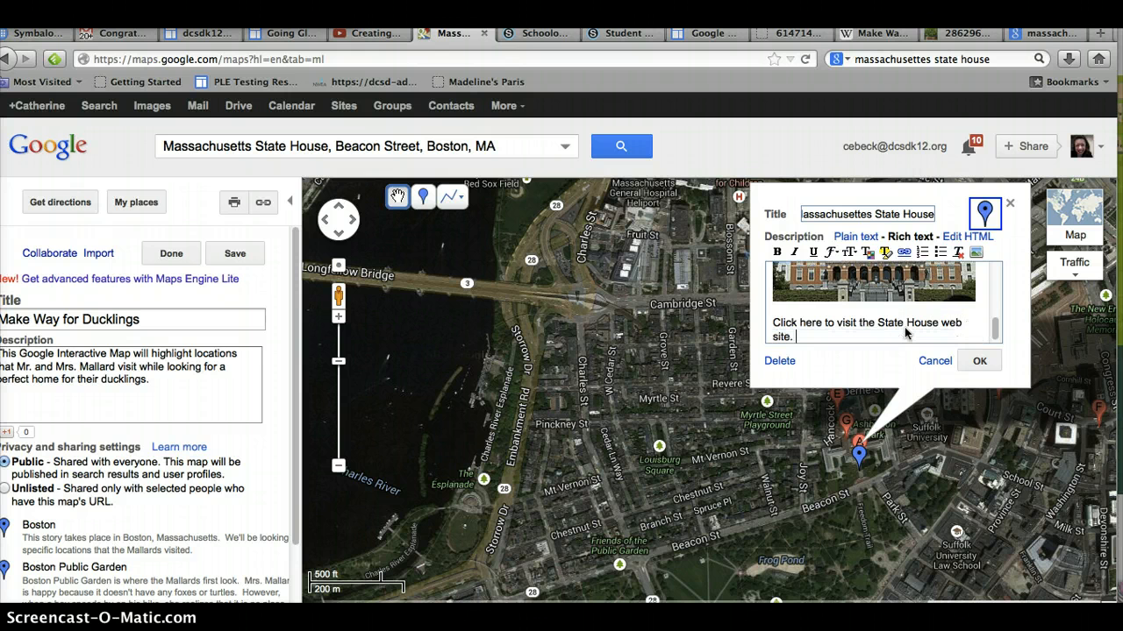
Step: Open the City of Boston Massachusetts State House page from the search tab, select its web address, and return to the map
left_click(1019, 35)
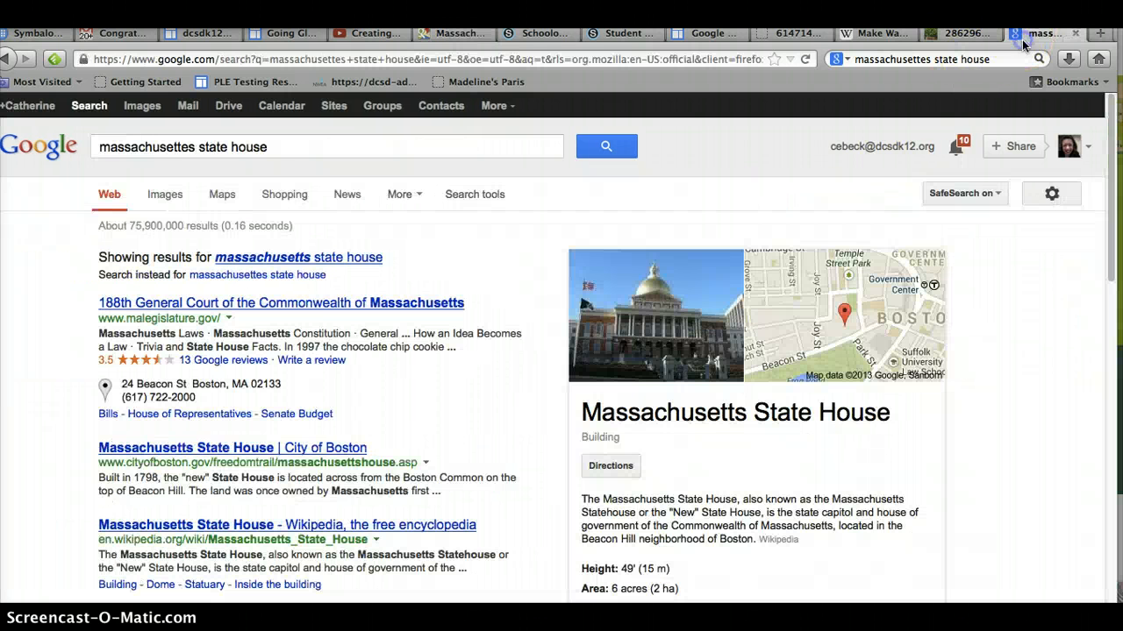
left_click(246, 264)
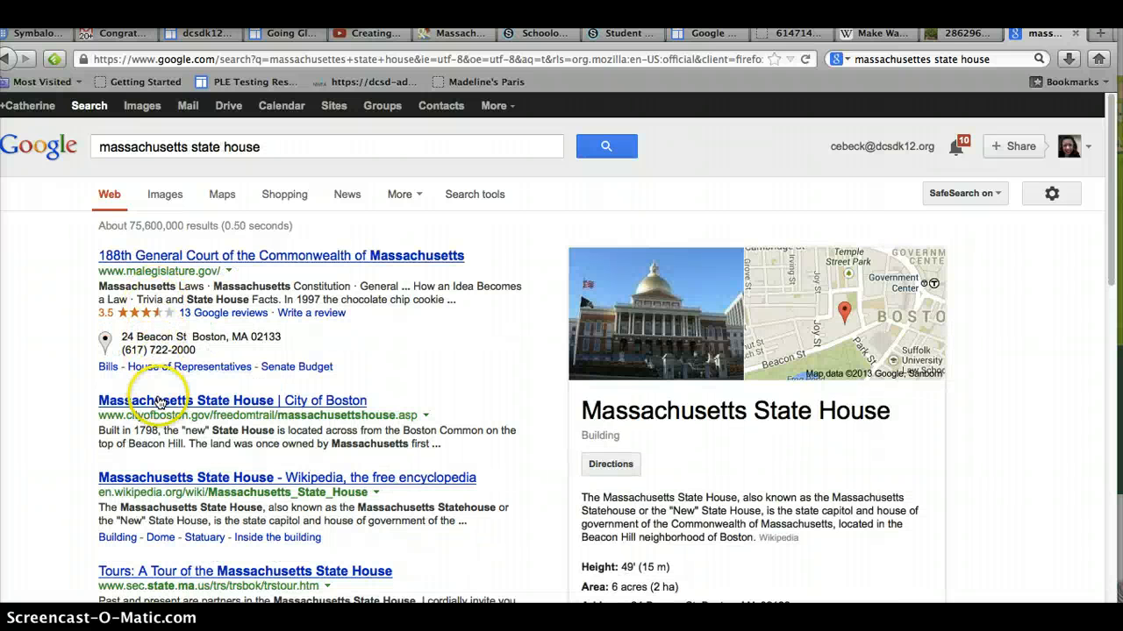
left_click(160, 402)
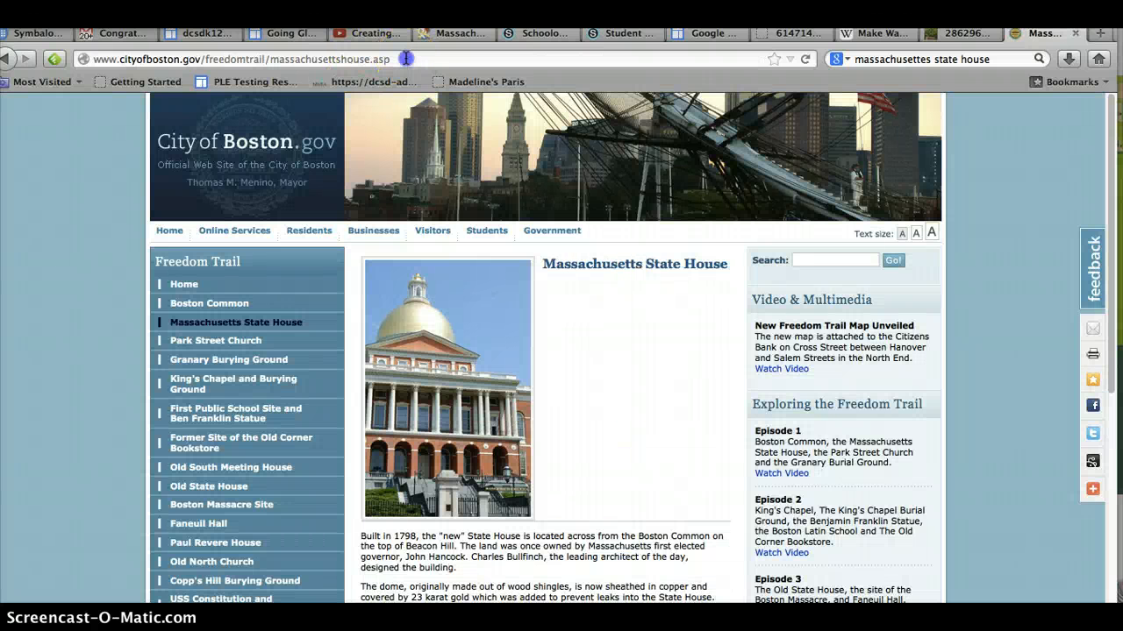
left_click(406, 58)
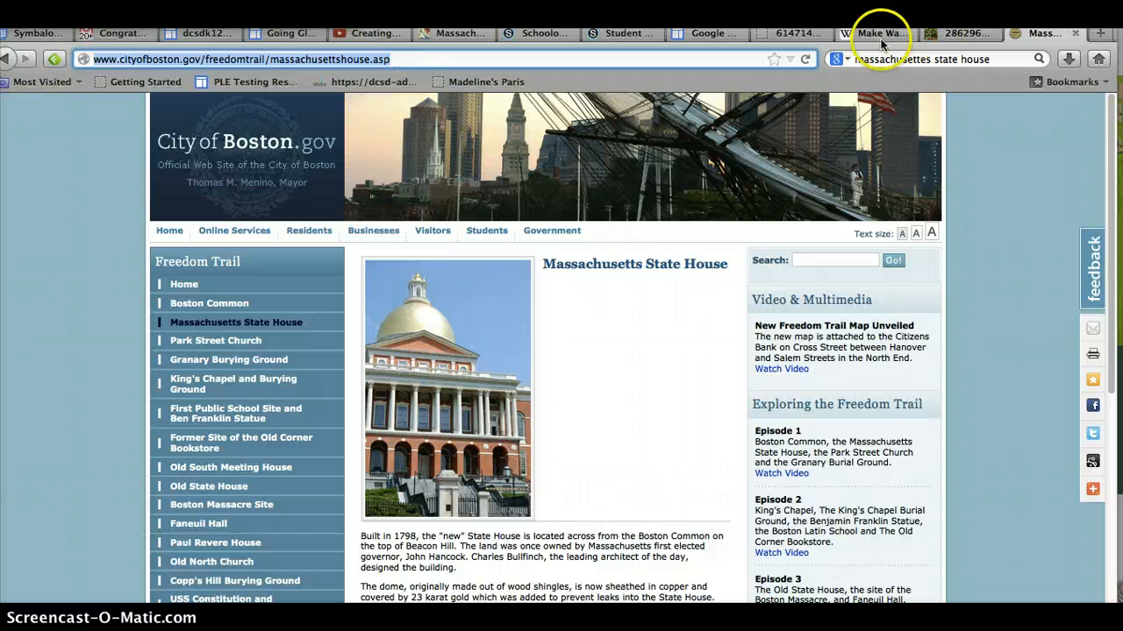
left_click(421, 35)
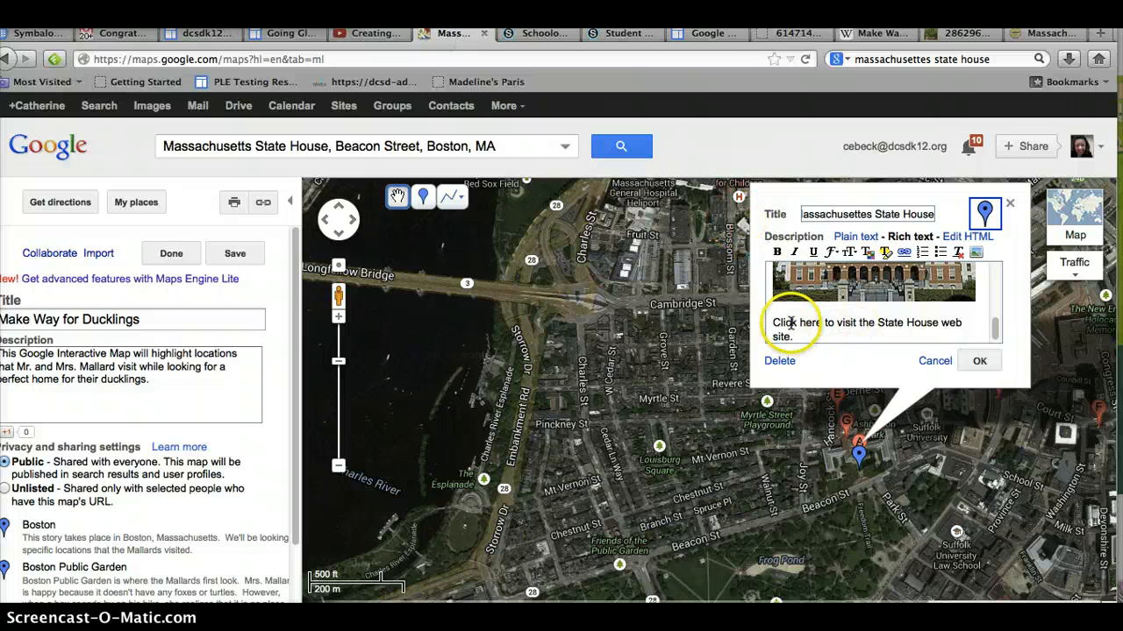
Step: Turn the words 'Click here' into a link to the pasted State House web address and save the placemark
left_click_drag(770, 323, 823, 322)
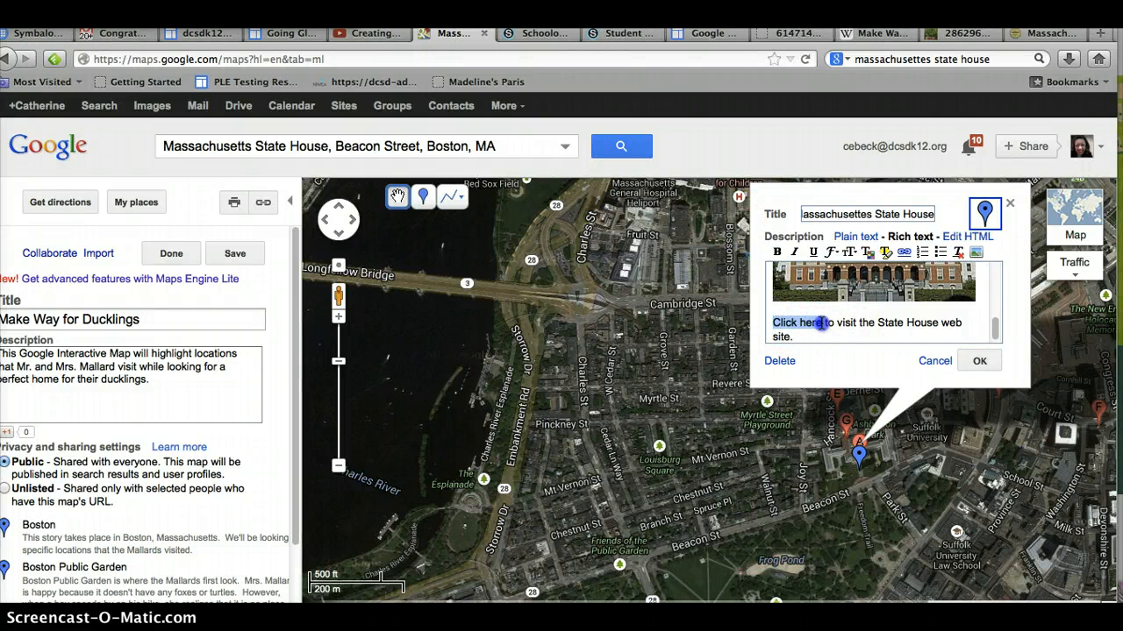
left_click(902, 255)
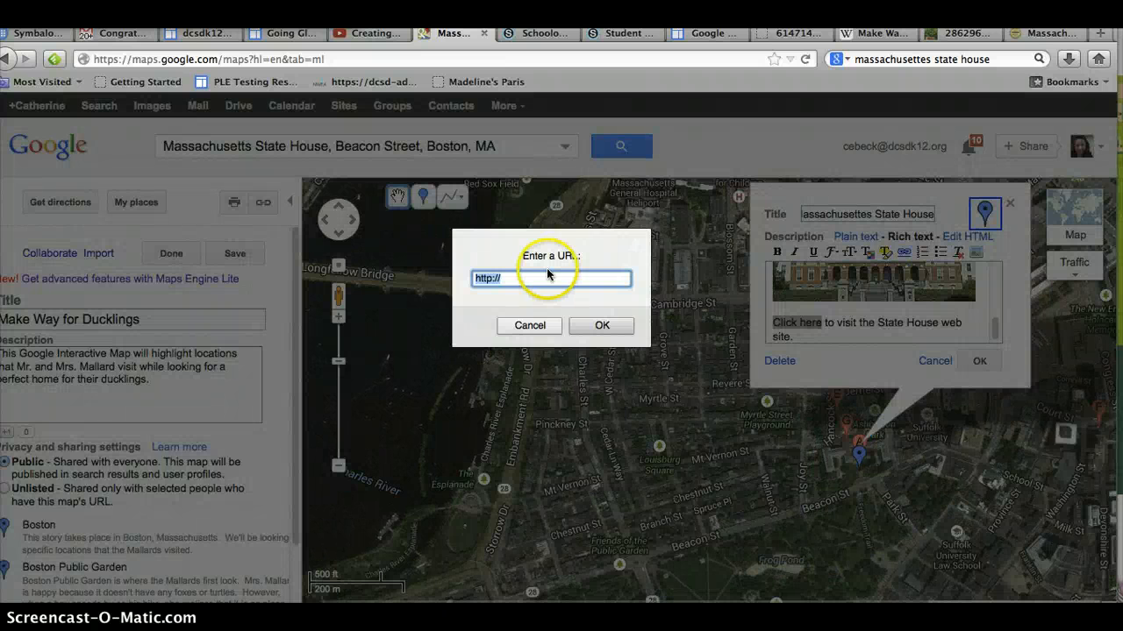
key("BackSpace")
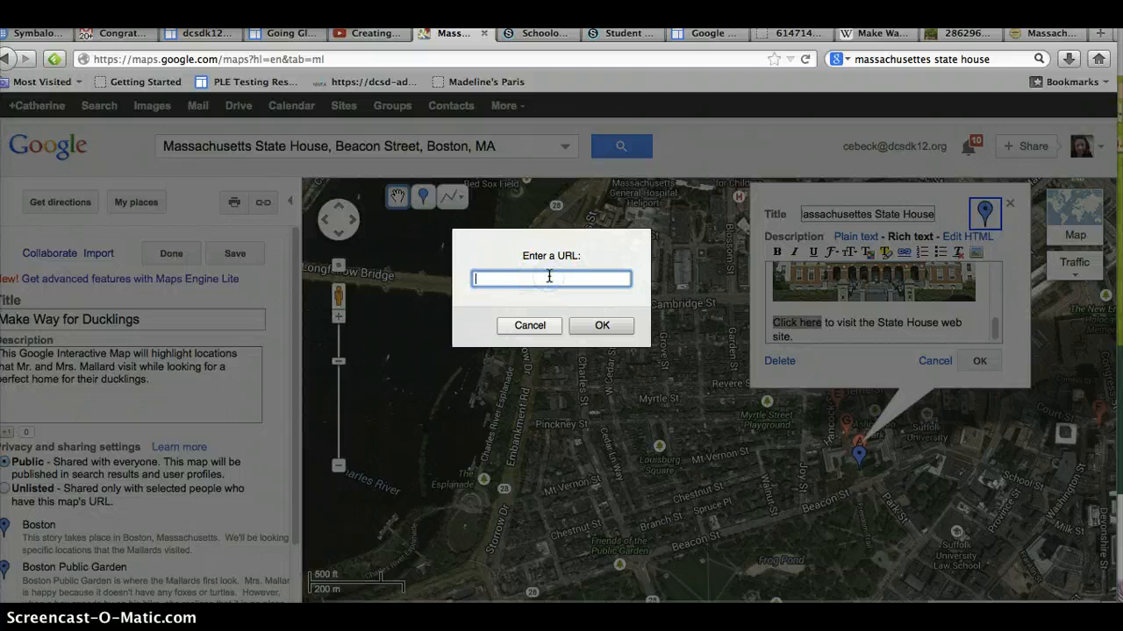
key("super+v")
left_click(602, 325)
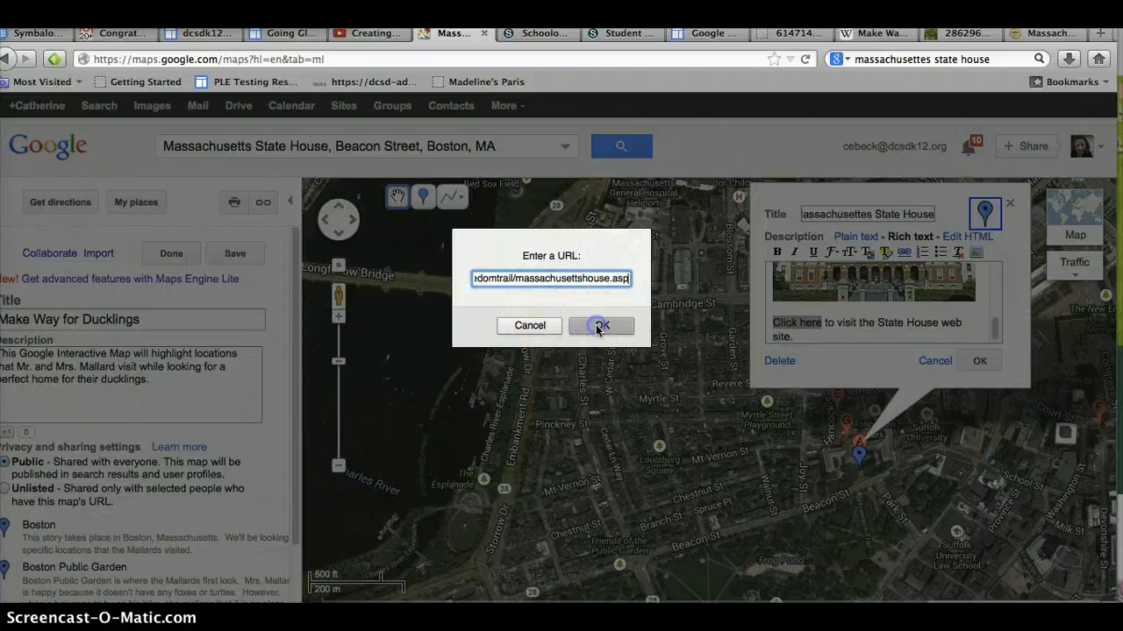
left_click(864, 316)
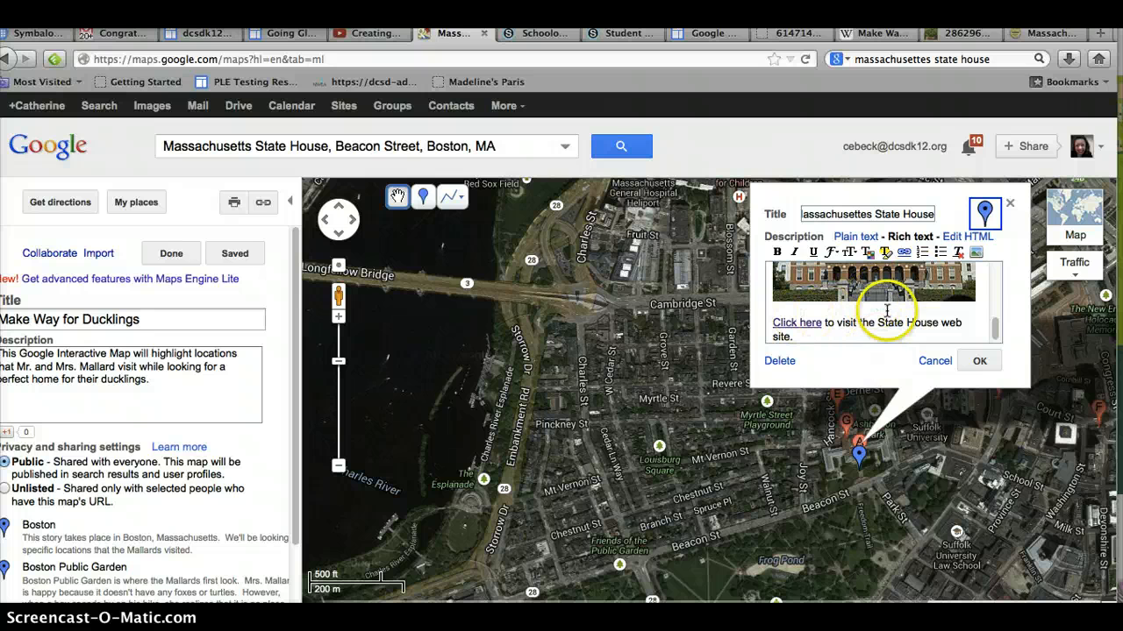
left_click(977, 361)
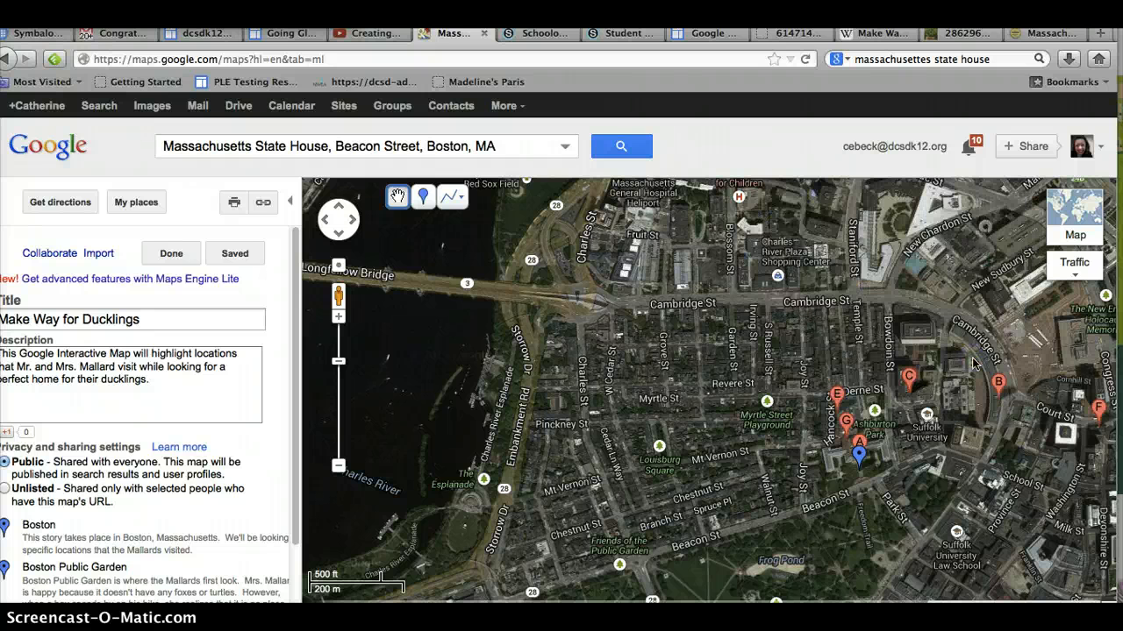
Step: Reopen the State House placemark, close it, and finish editing the map
left_click(859, 455)
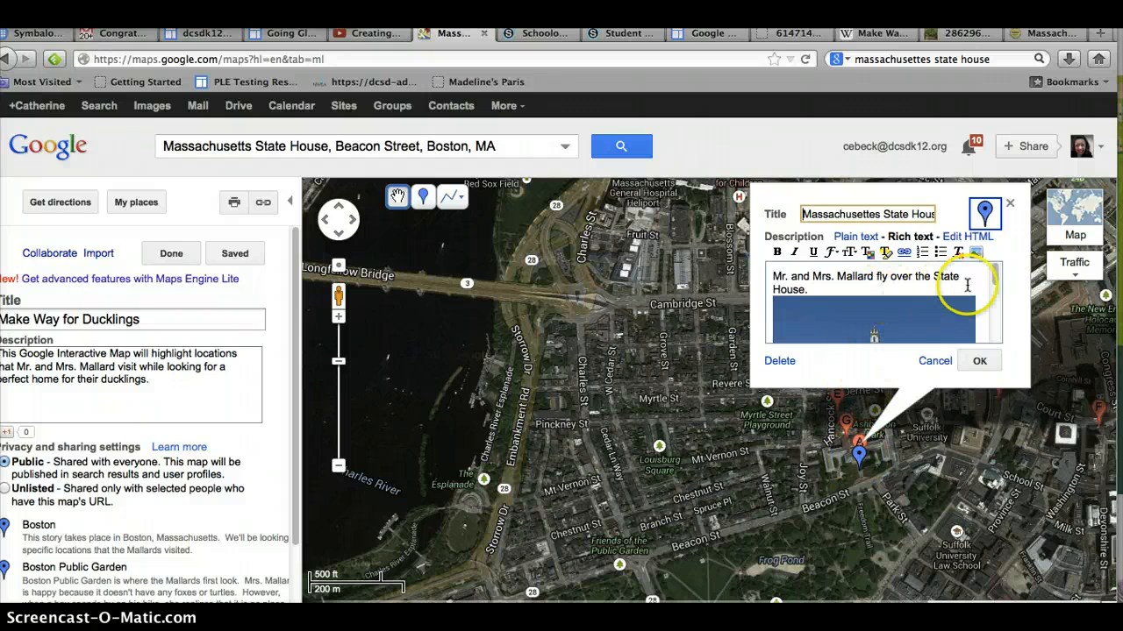
left_click(979, 360)
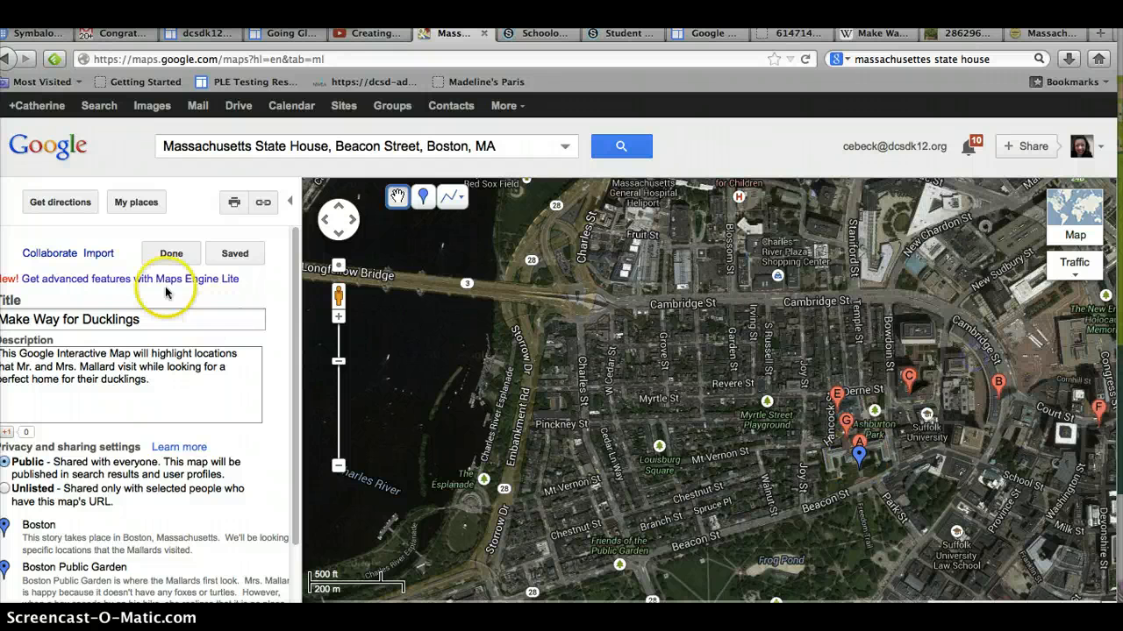
left_click(171, 253)
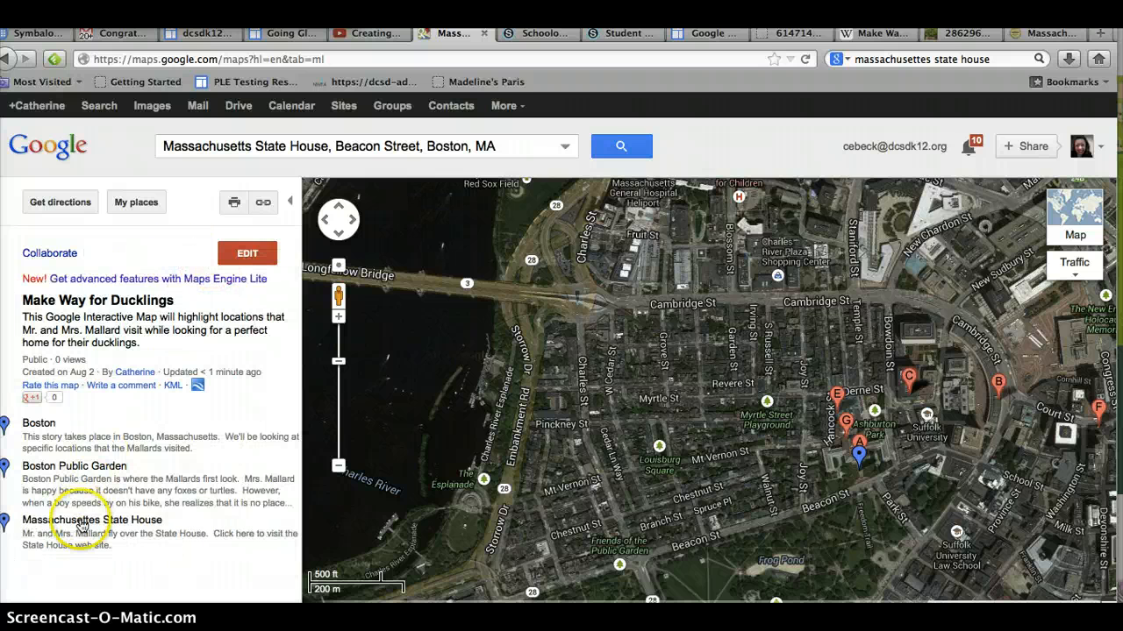
Step: Open the Massachusettes State House placemark from the map's list and test its 'Click here' link
left_click(81, 527)
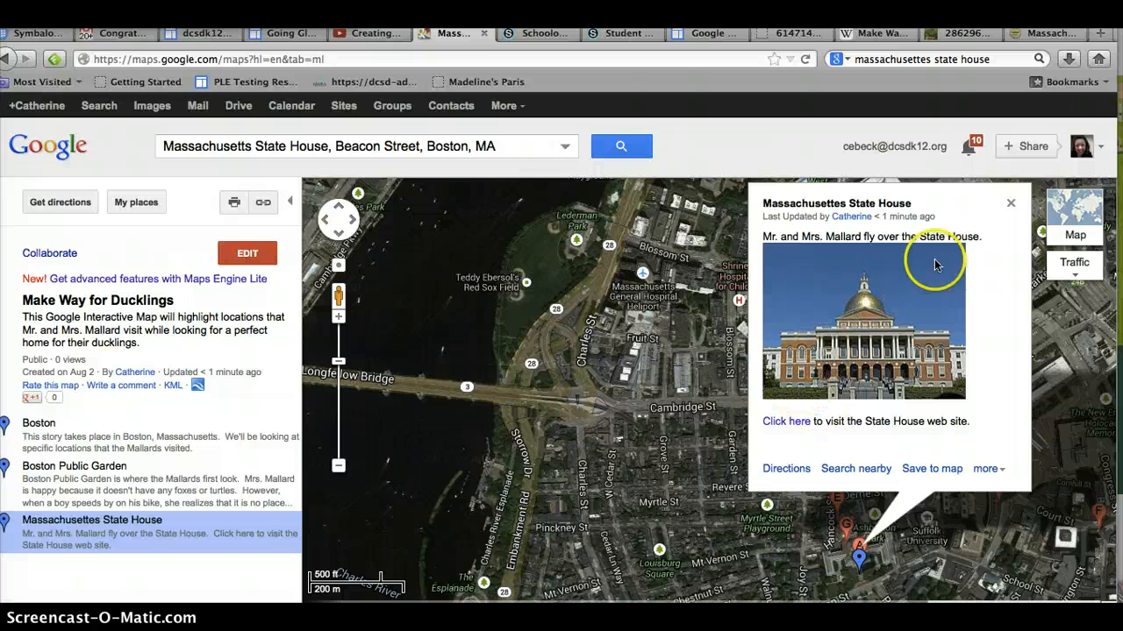
left_click(775, 423)
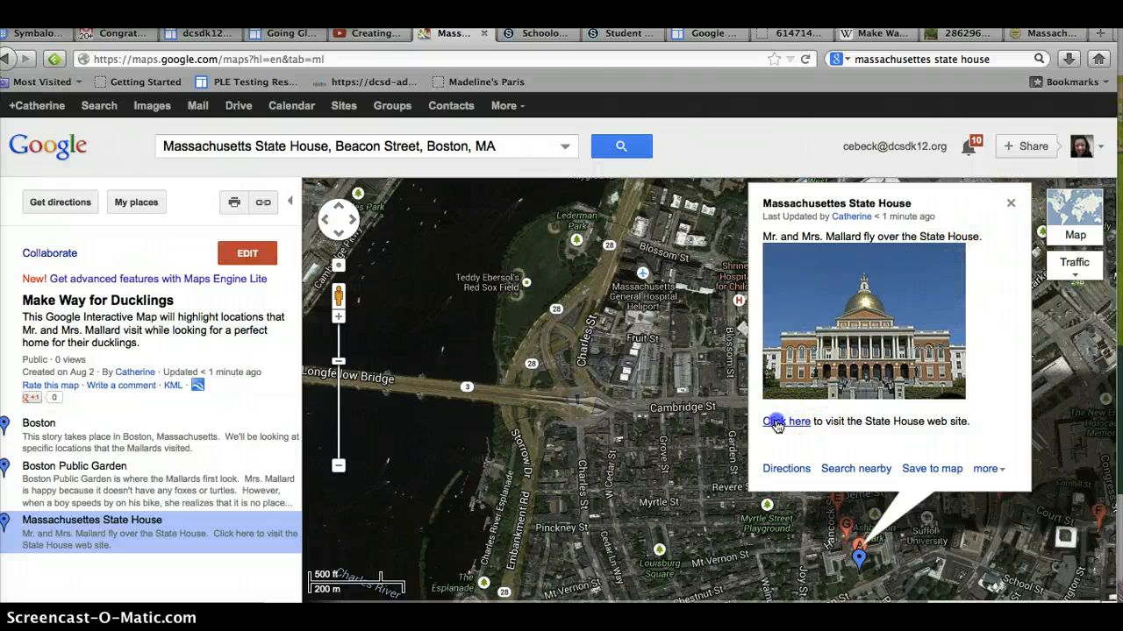